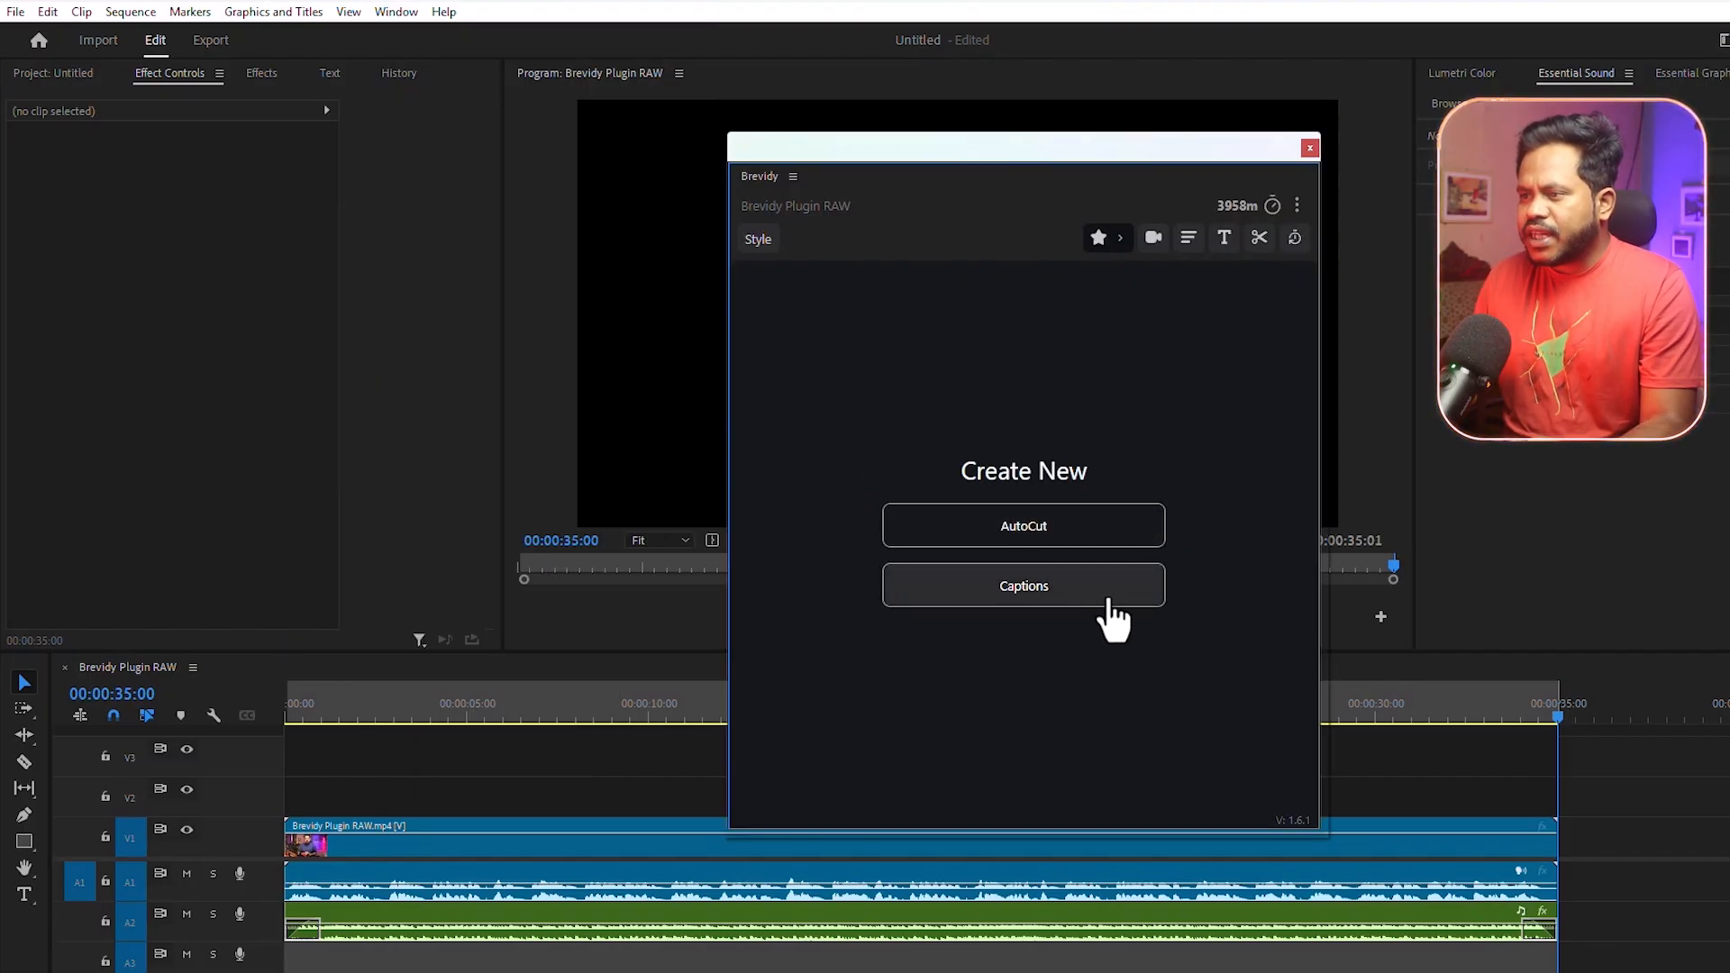
# Start a new Captions creation and browse several pages of the trending caption style presets
pyautogui.click(1042, 602)
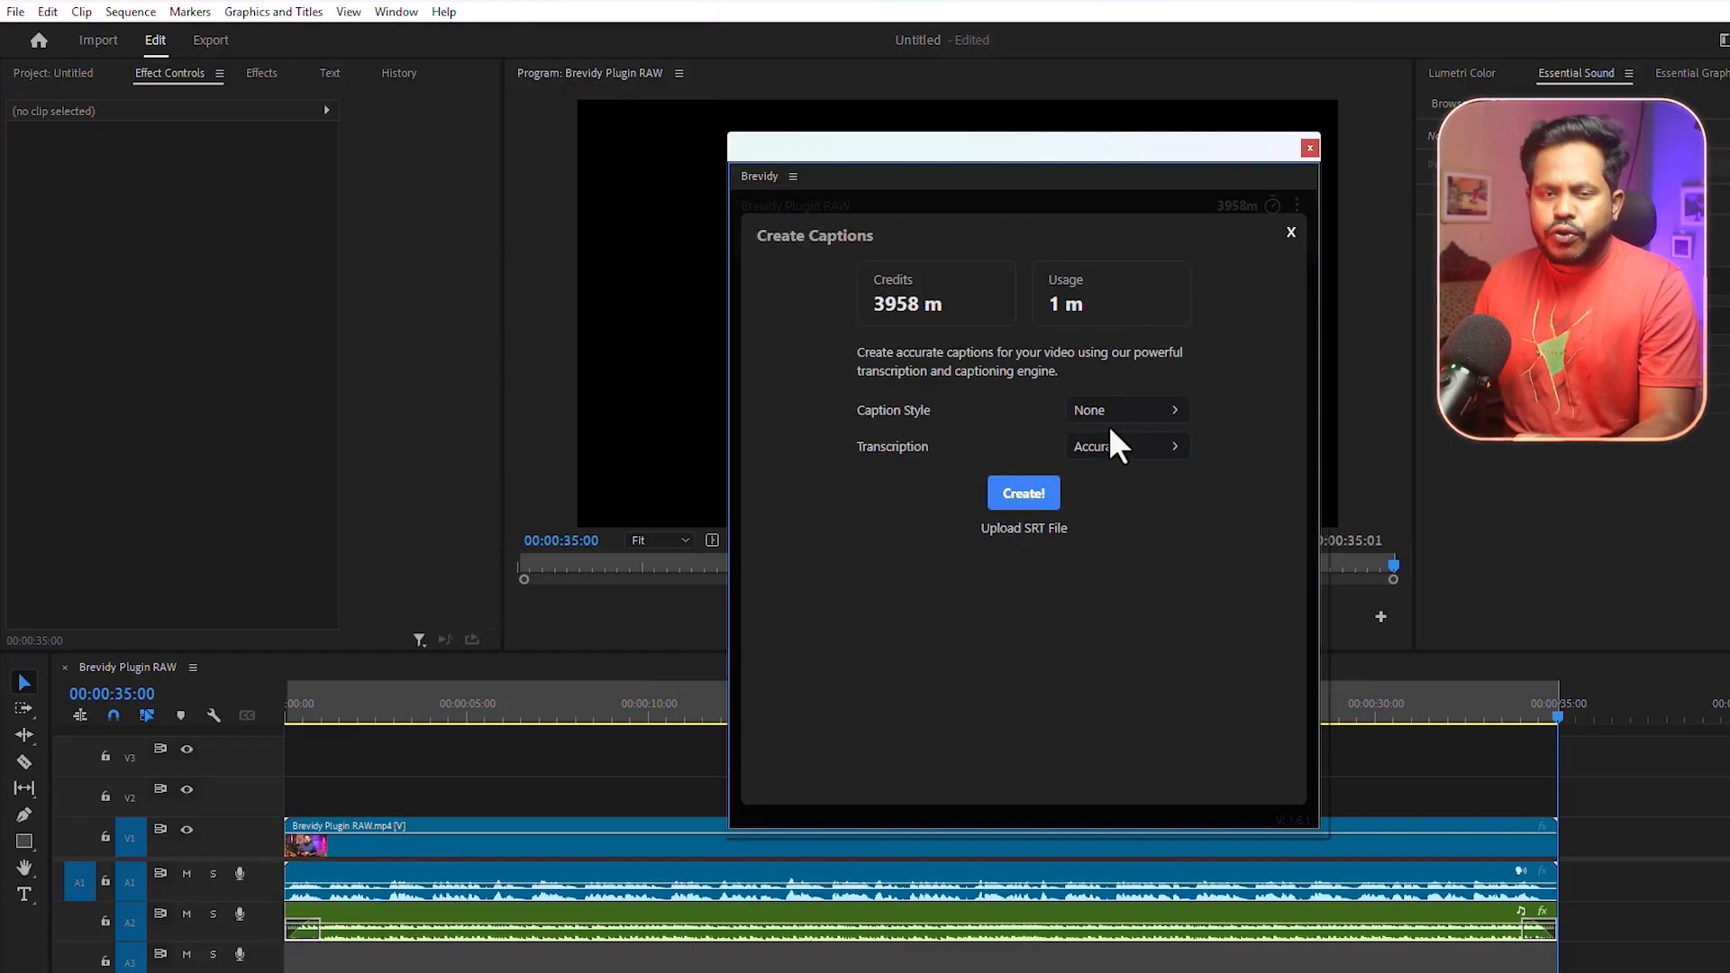
pyautogui.click(1143, 411)
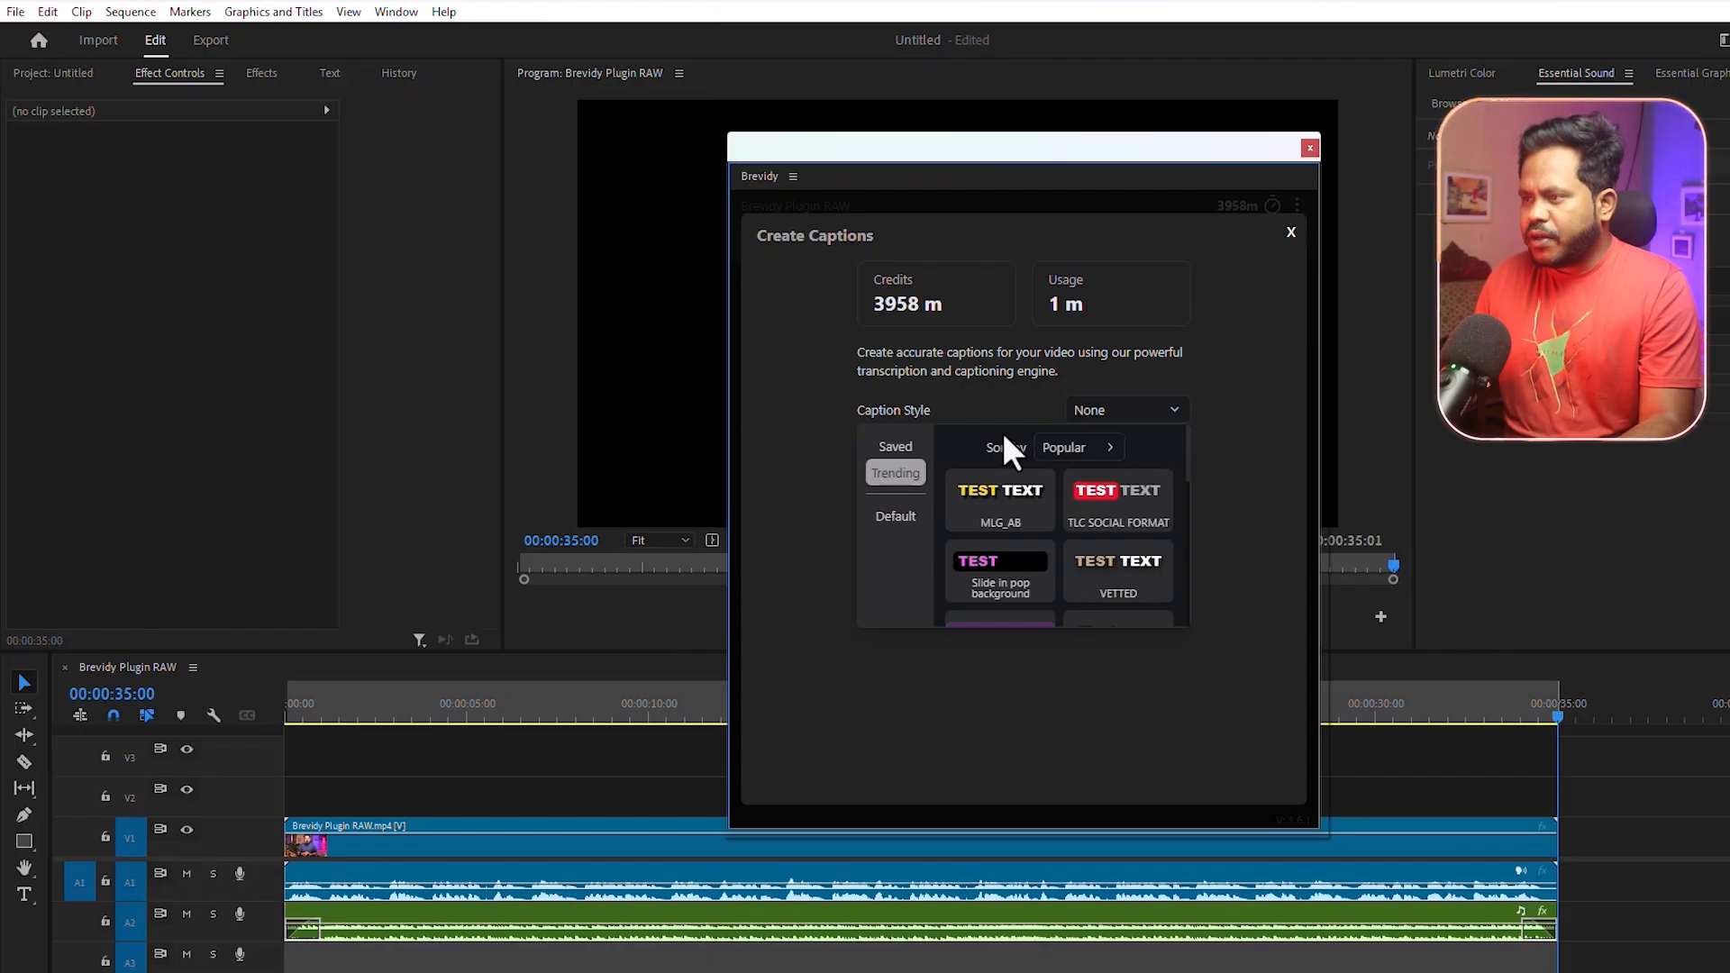
pyautogui.scroll(-5, 1113, 568)
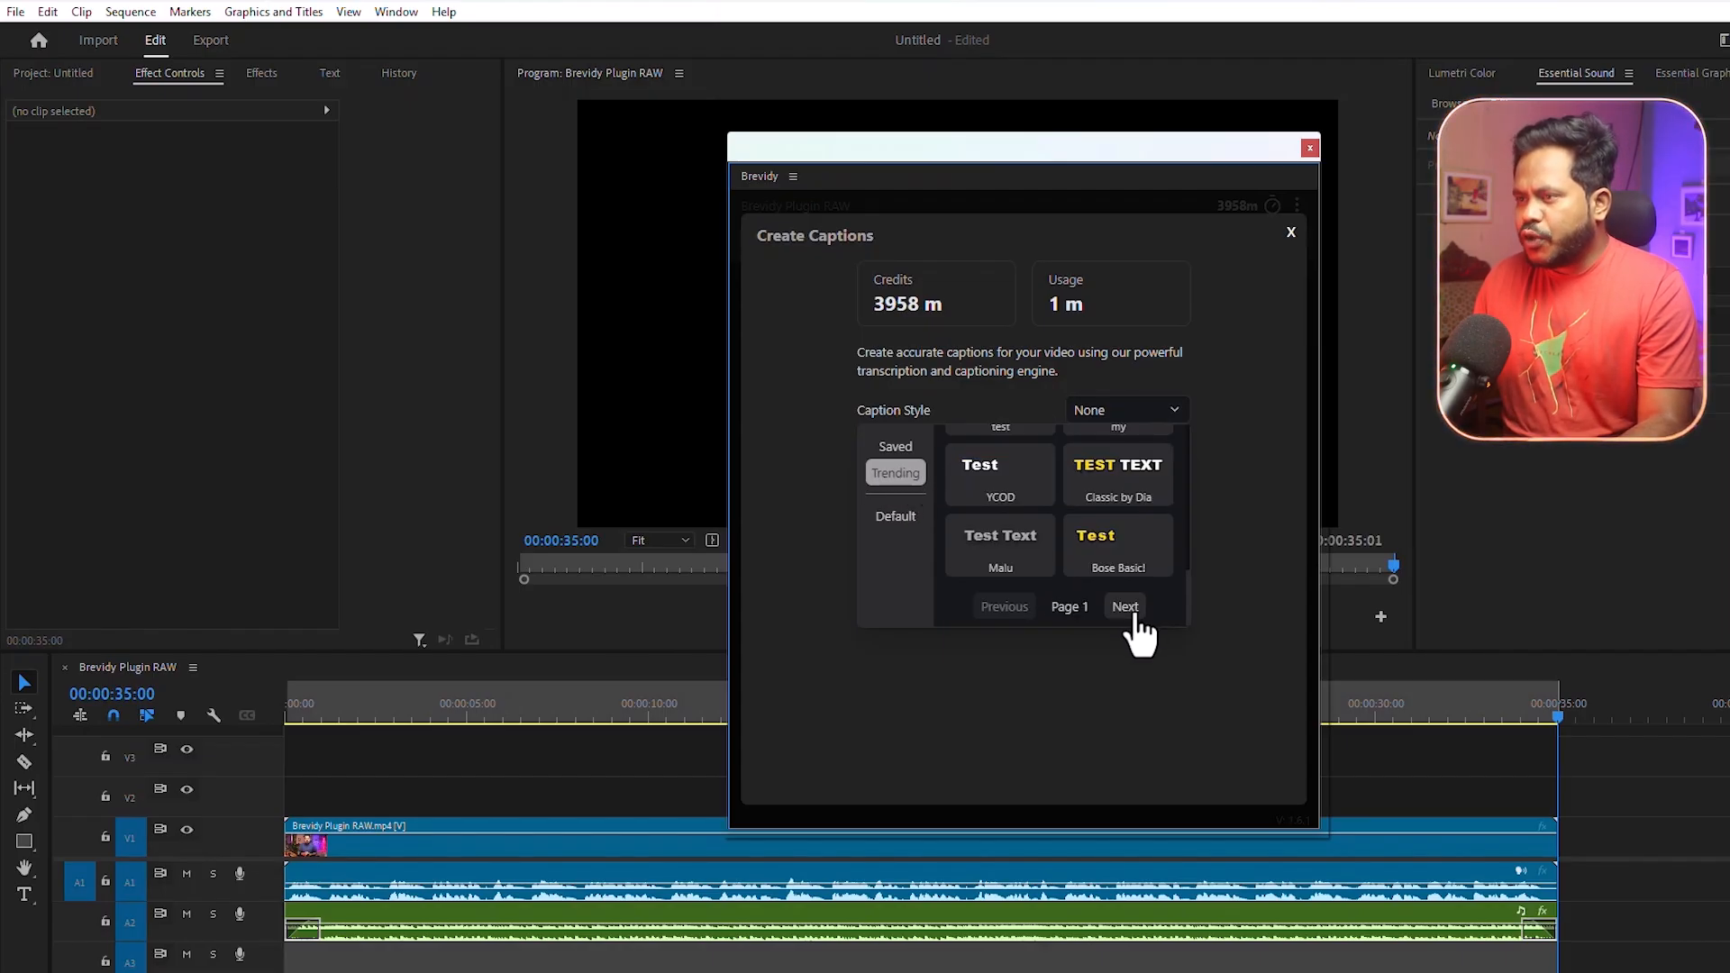
pyautogui.click(1129, 613)
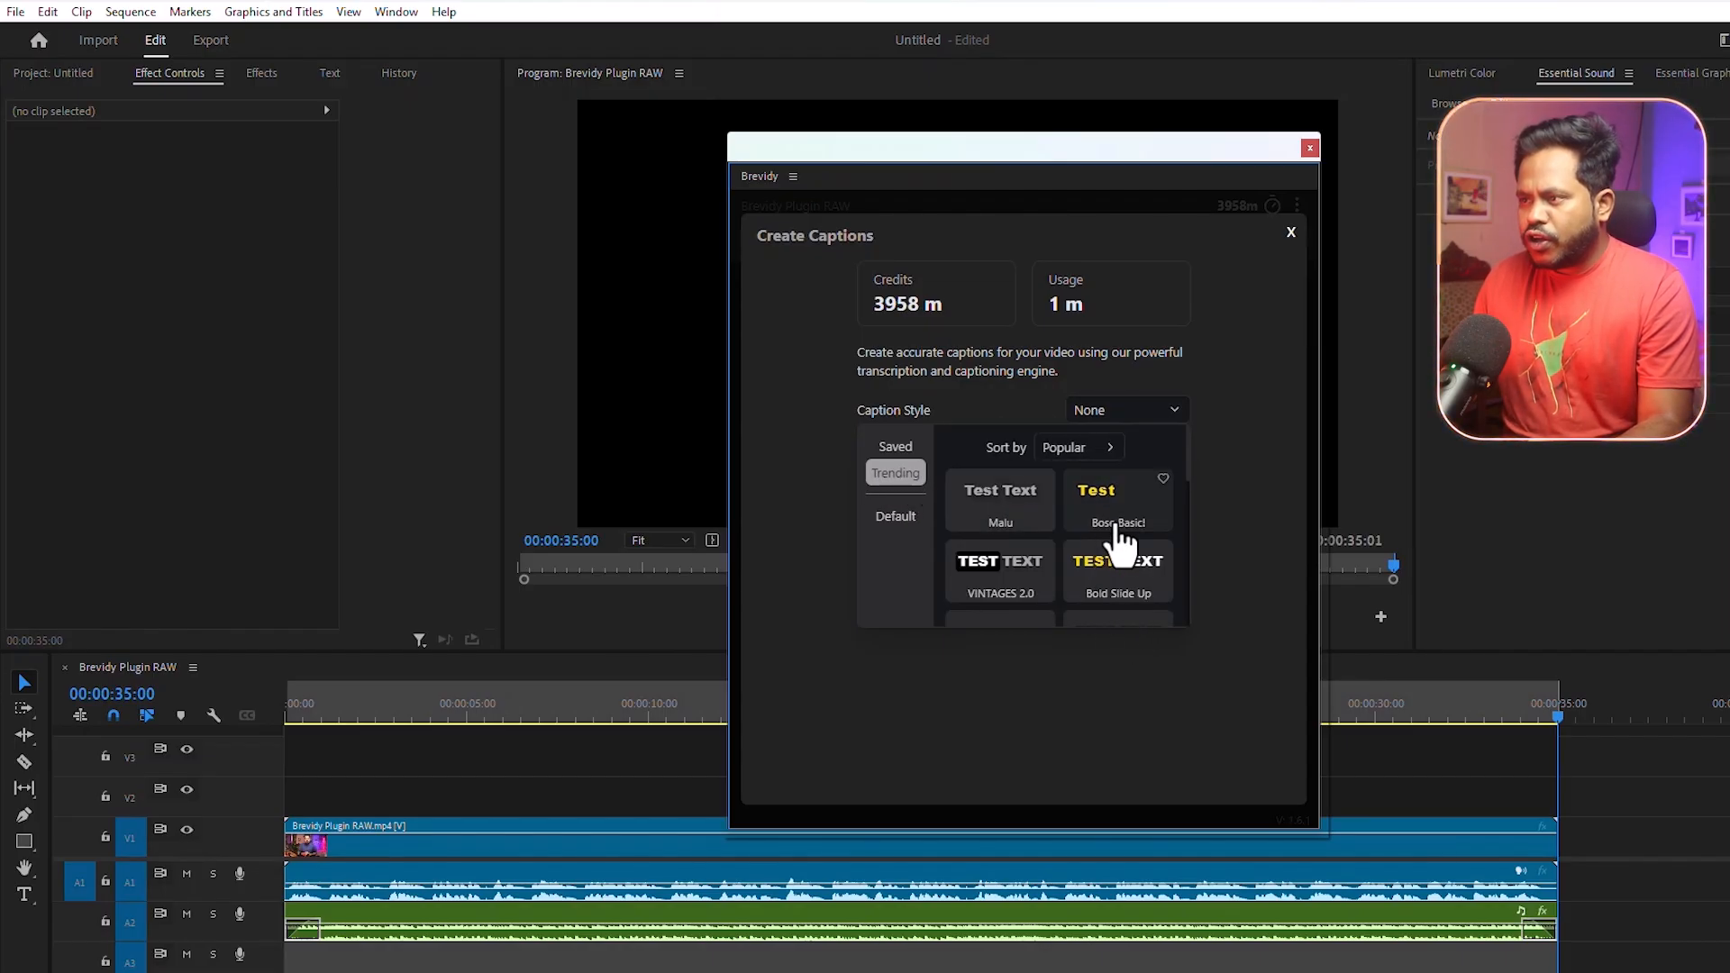
pyautogui.scroll(-2, 1118, 550)
pyautogui.scroll(-5, 1120, 551)
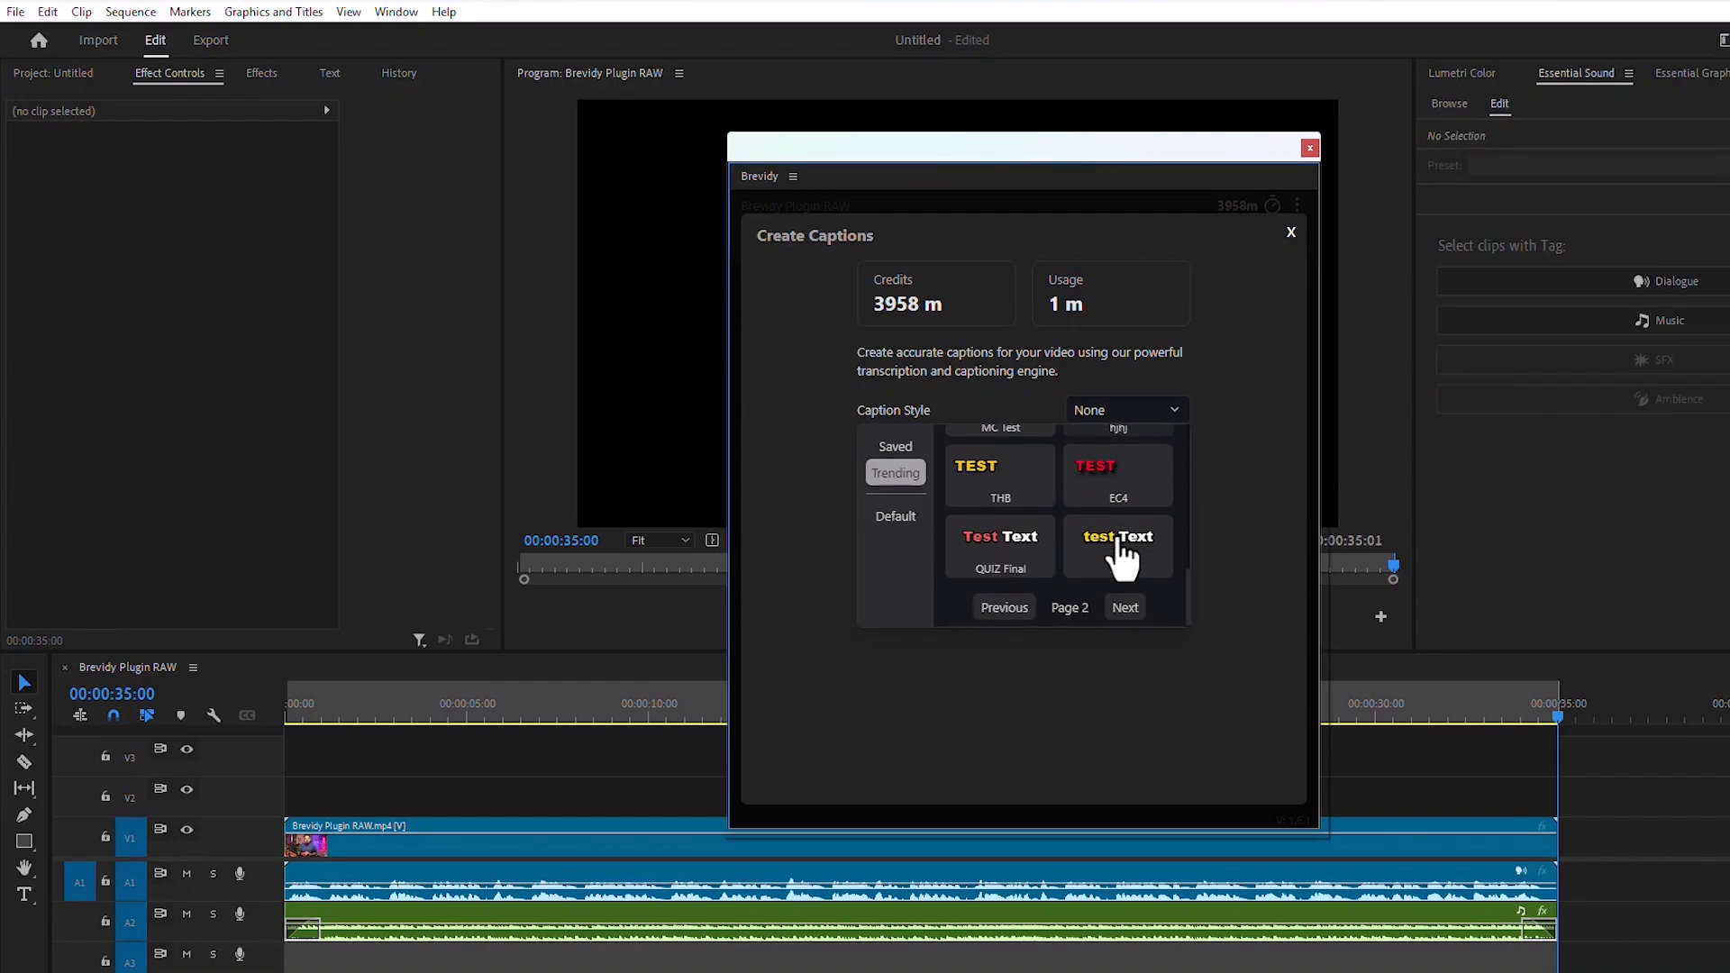
pyautogui.click(1126, 607)
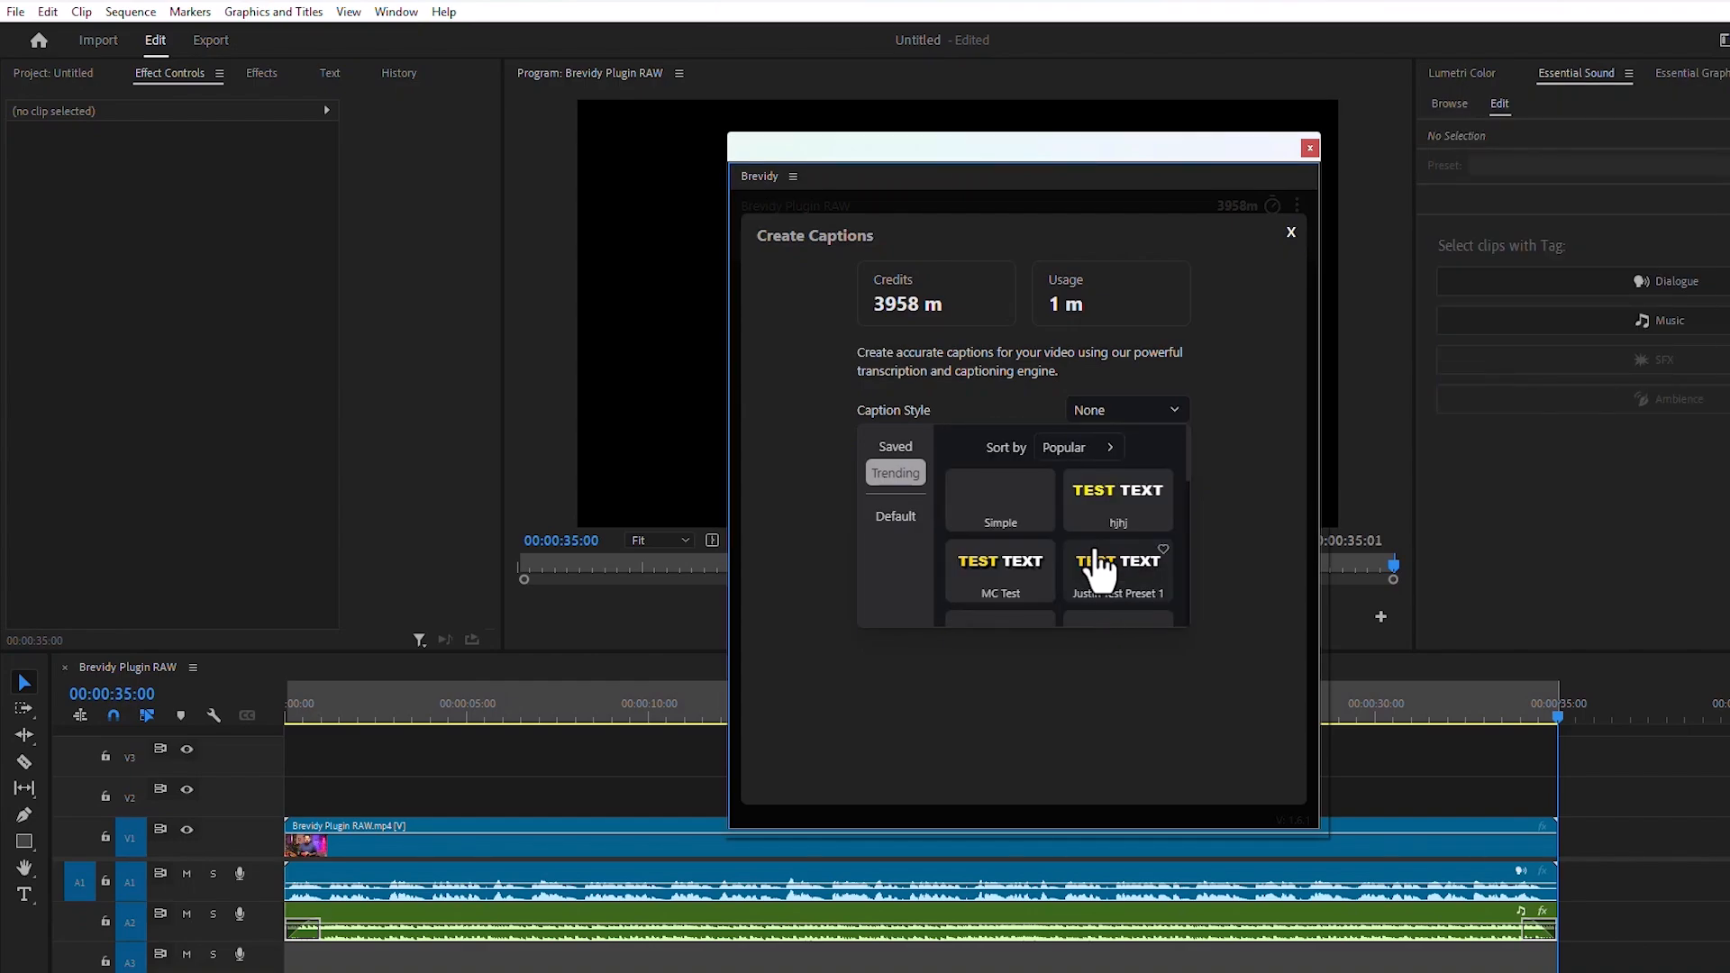
pyautogui.scroll(-2, 1097, 568)
pyautogui.scroll(-3, 1012, 552)
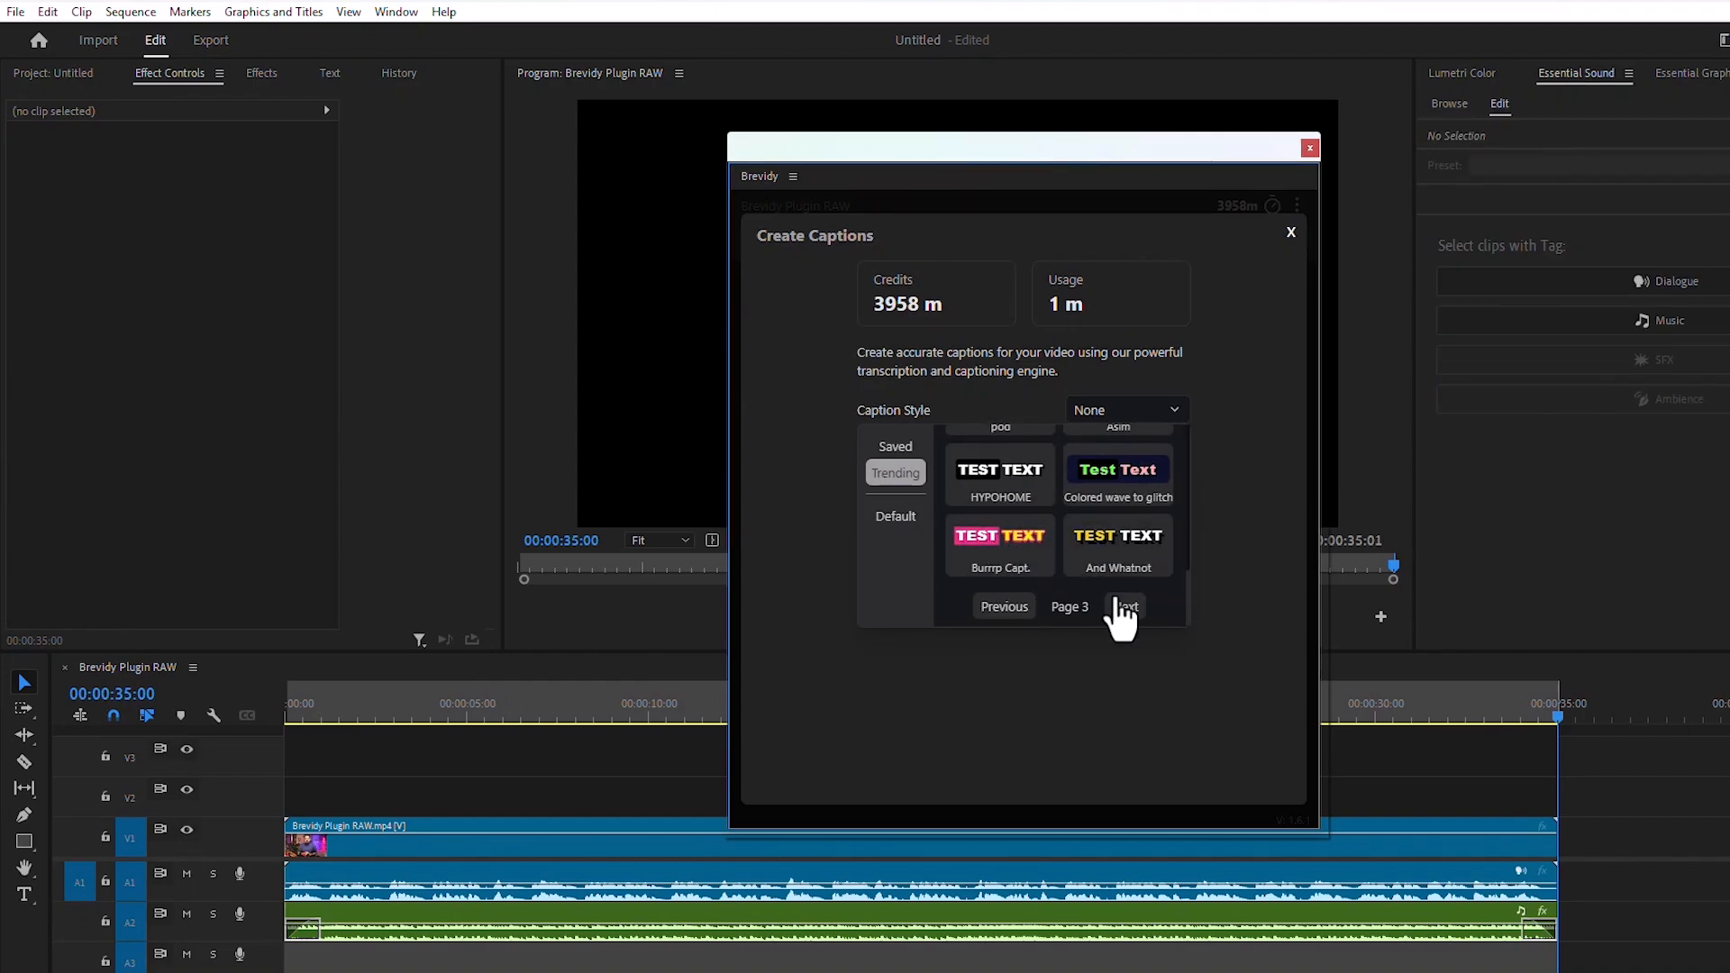
pyautogui.click(1124, 606)
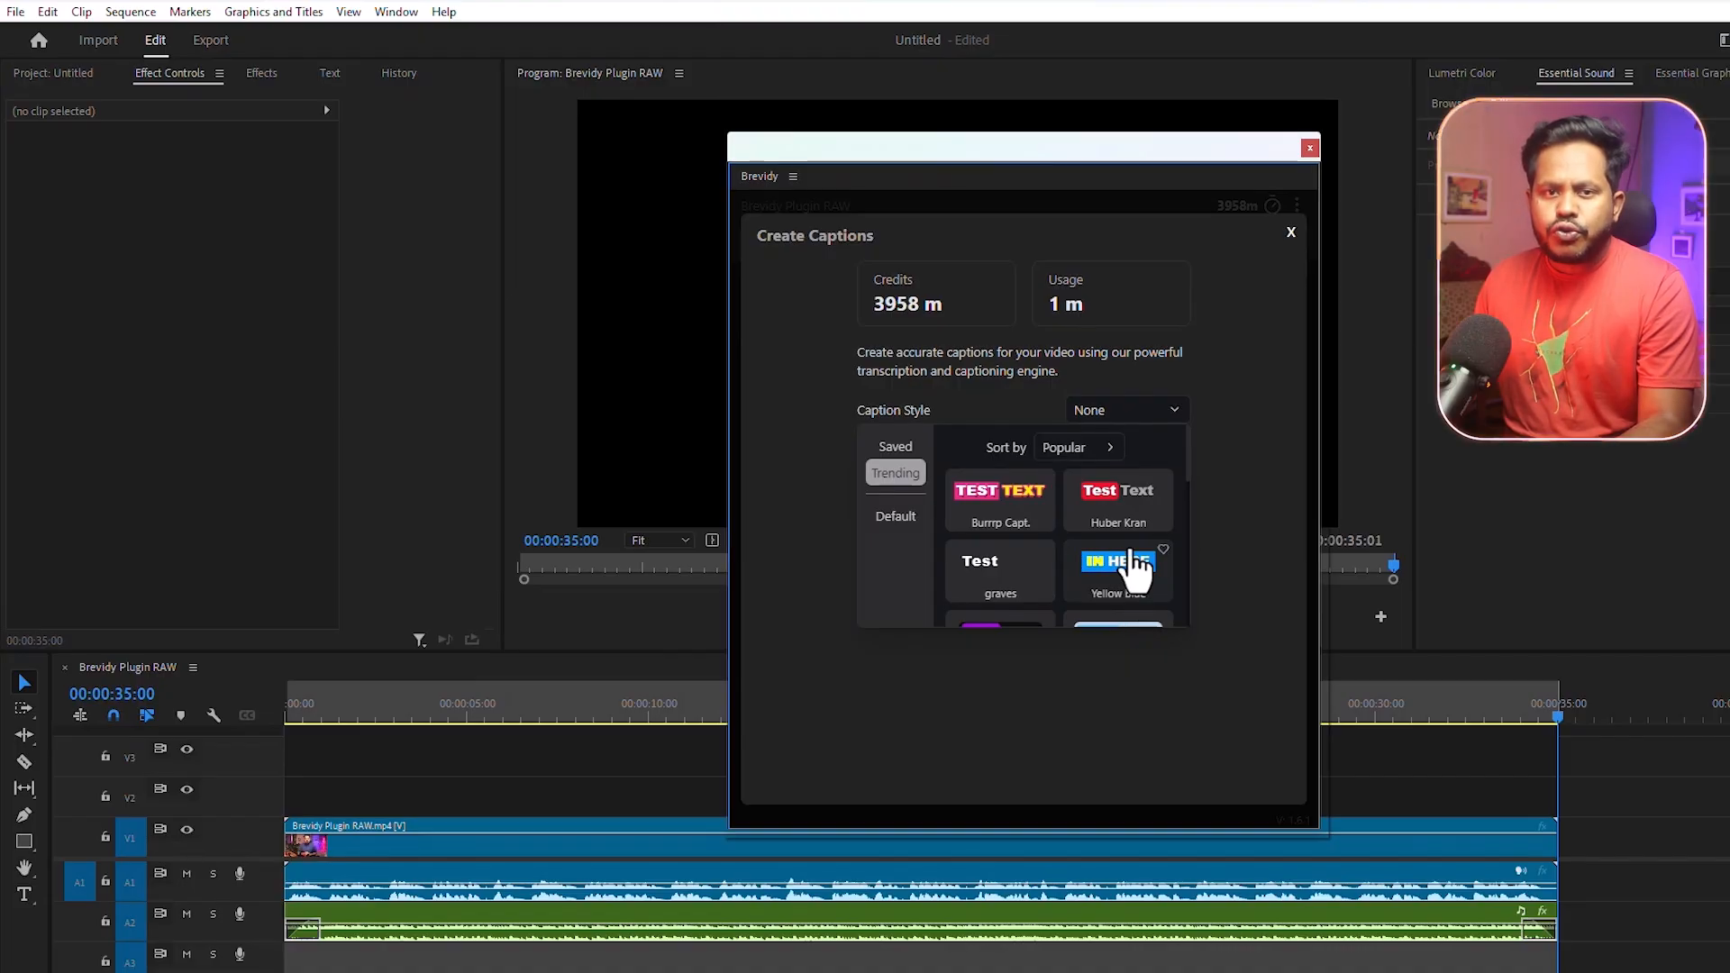
# Look through the default caption style presets
pyautogui.click(901, 524)
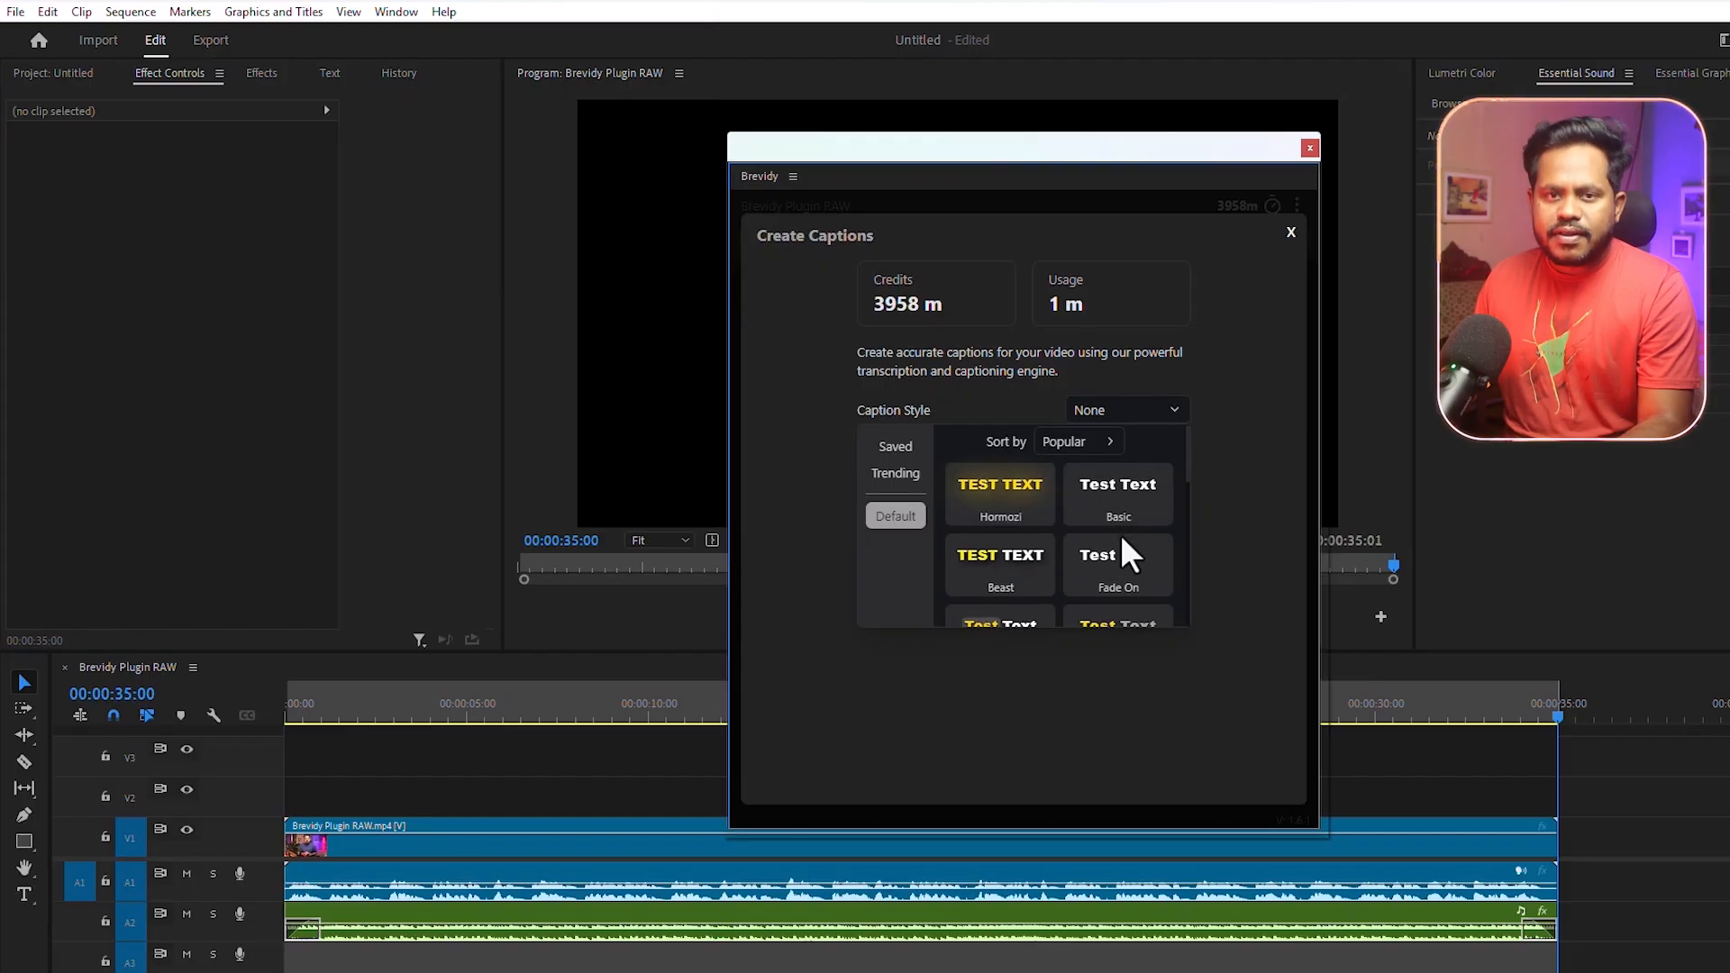
pyautogui.scroll(-5, 1122, 550)
pyautogui.scroll(-2, 1131, 559)
pyautogui.scroll(8, 1081, 541)
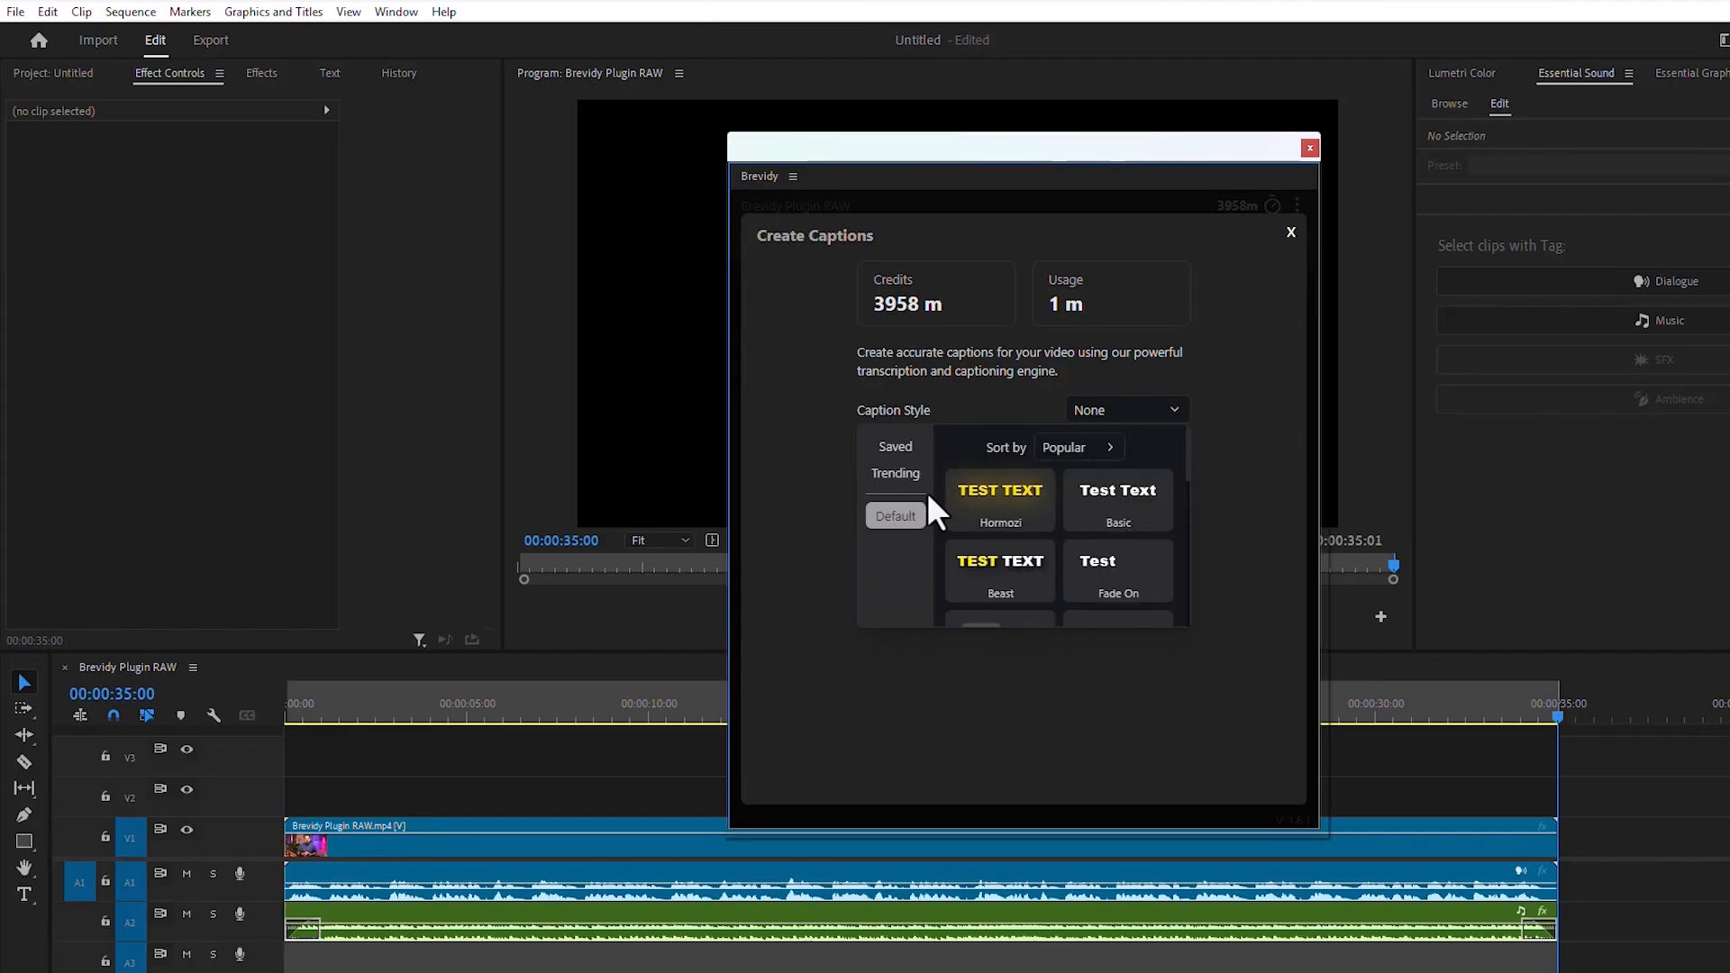
# Toggle the TLC SOCIAL FORMAT trending preset's favourite marking and check the saved presets, returning to the trending ones
pyautogui.click(897, 475)
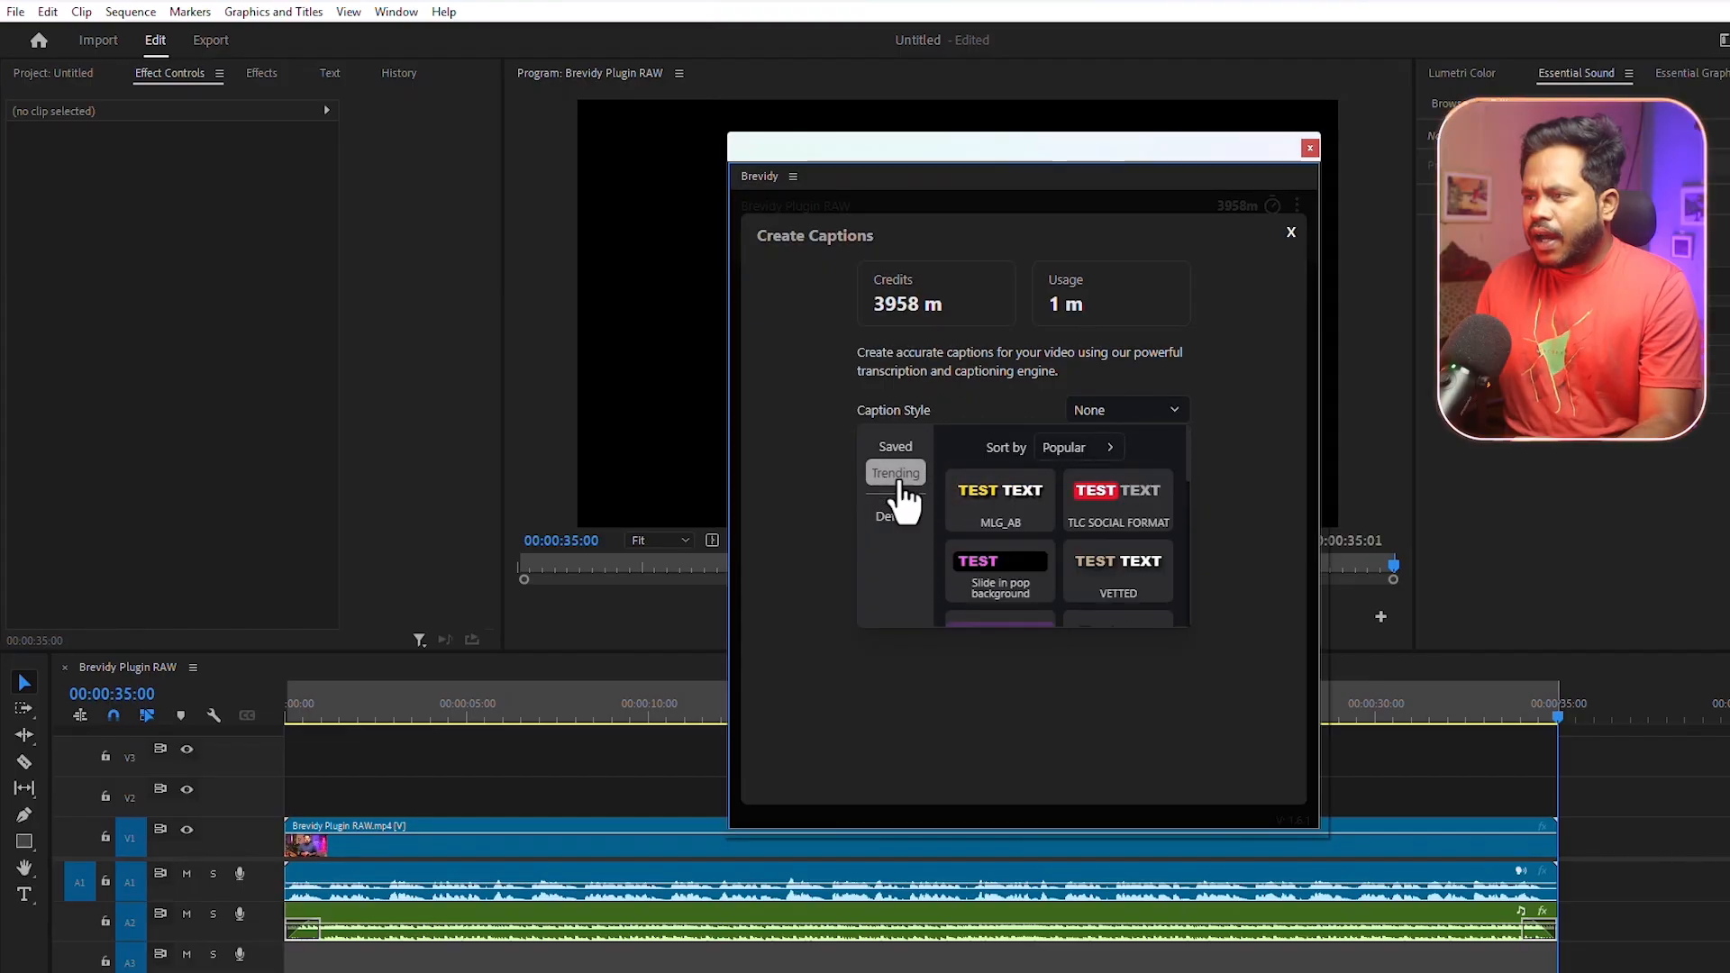
pyautogui.click(1163, 482)
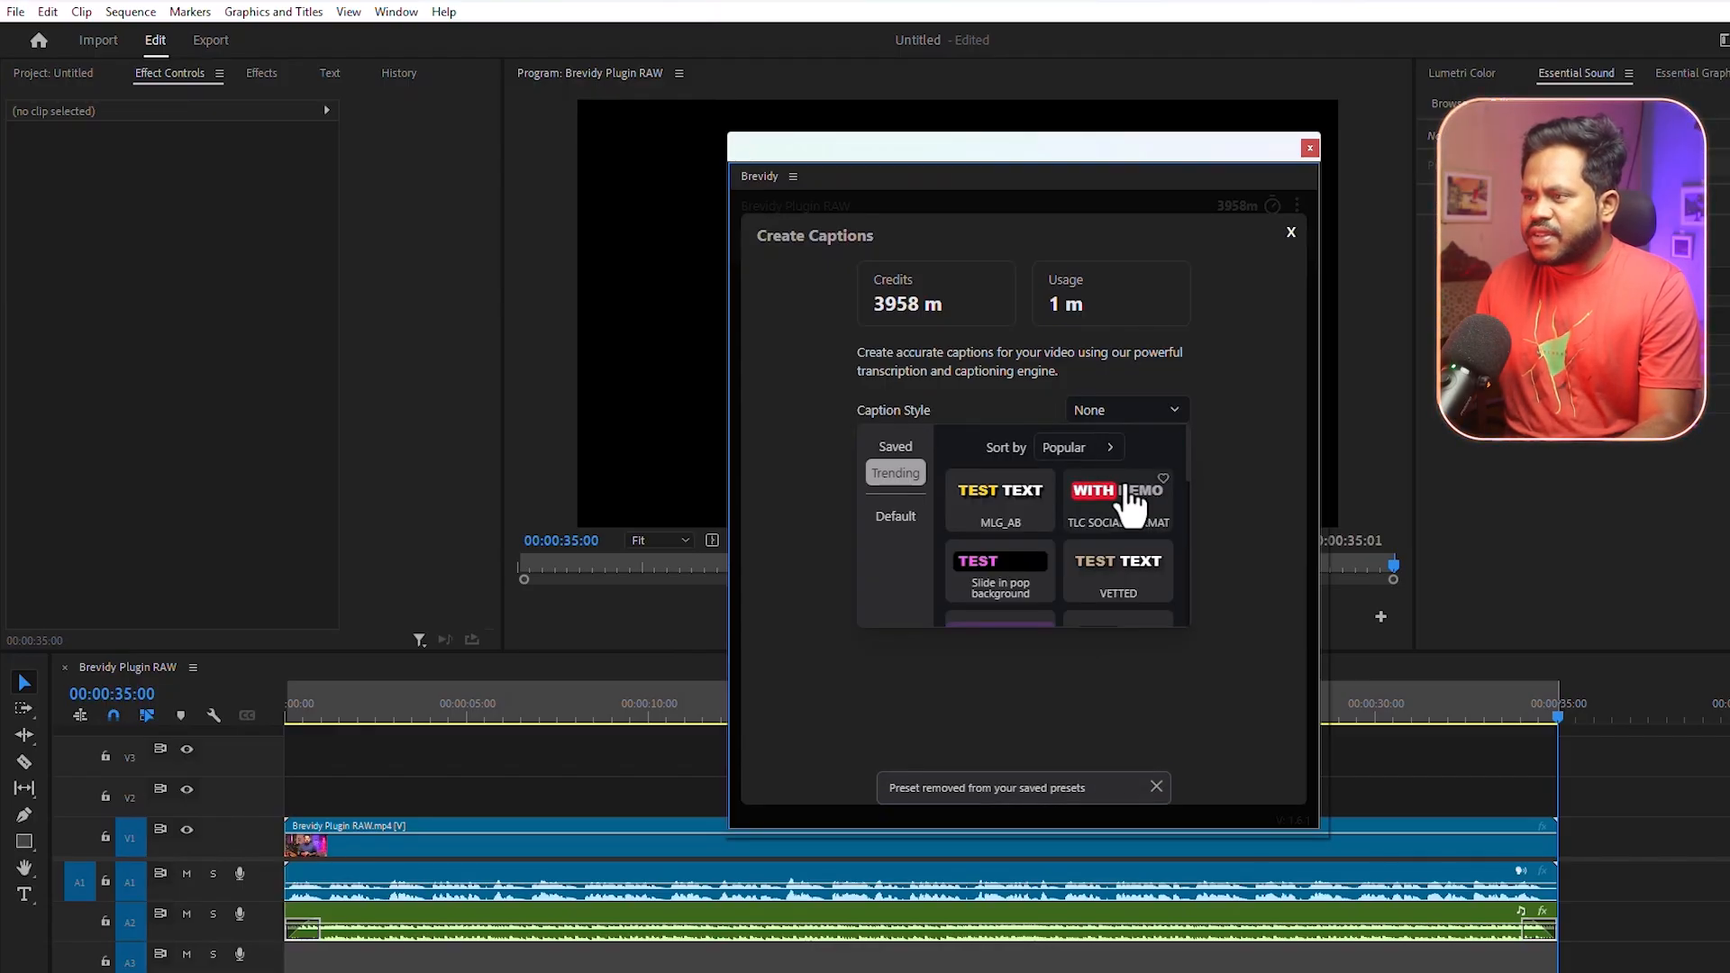
pyautogui.click(902, 448)
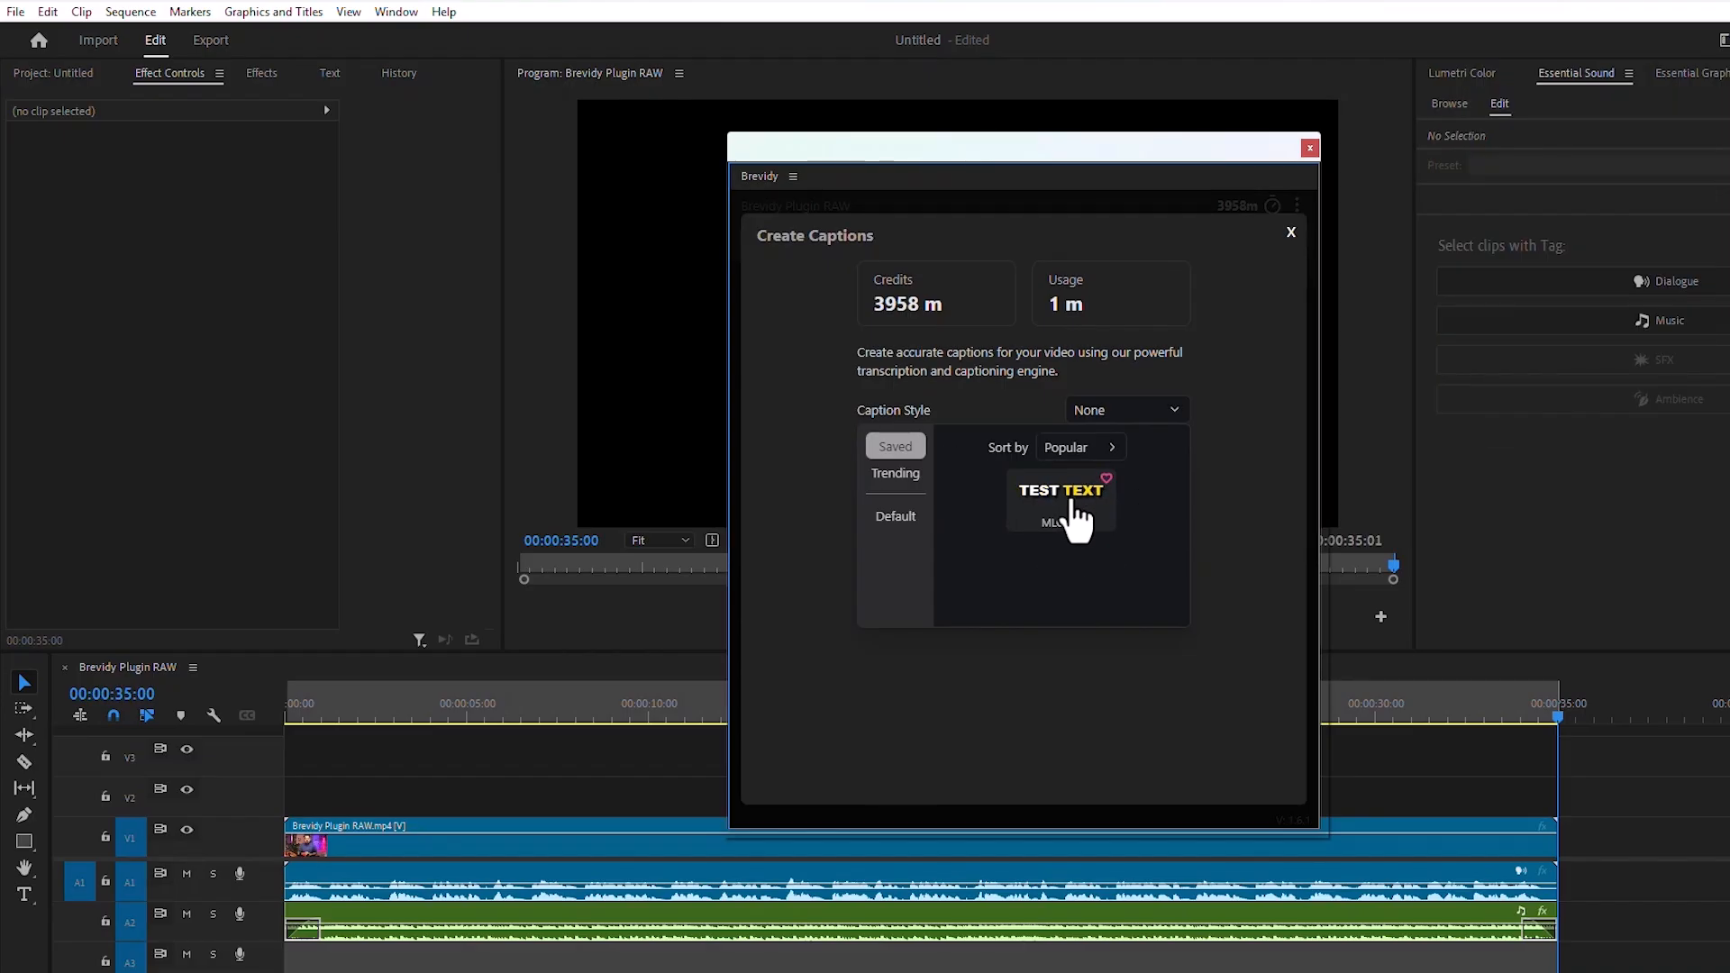
pyautogui.click(896, 473)
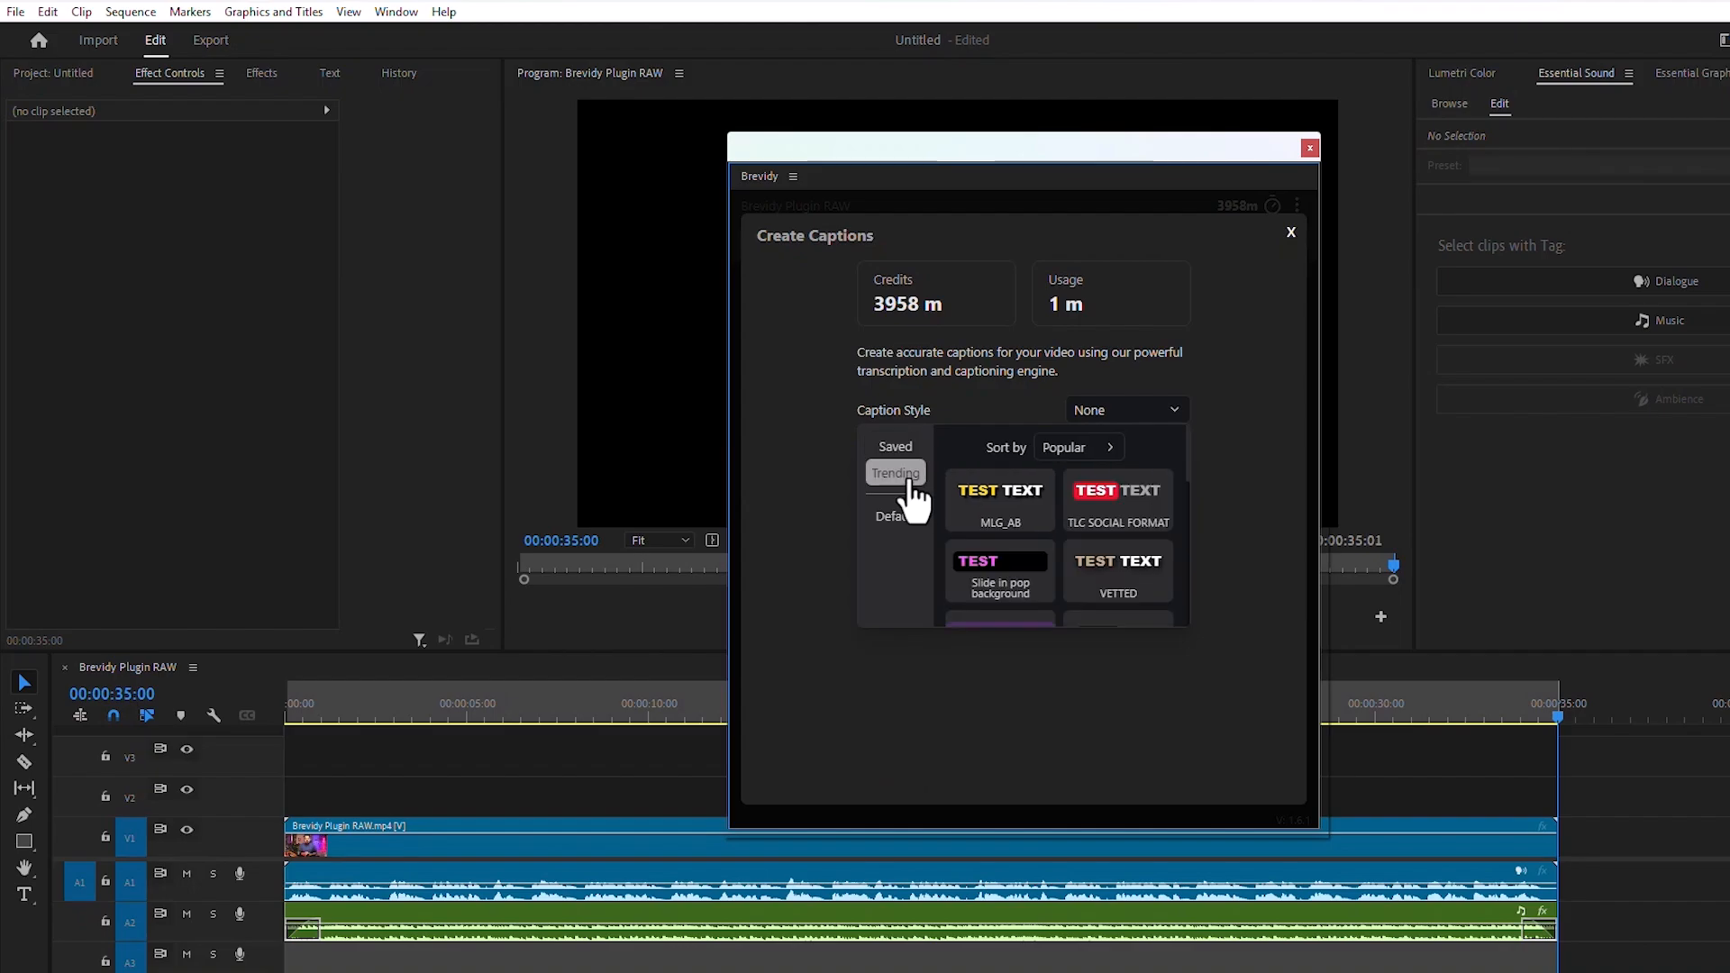
# Sort the trending caption styles by Newest and look through them
pyautogui.click(1074, 448)
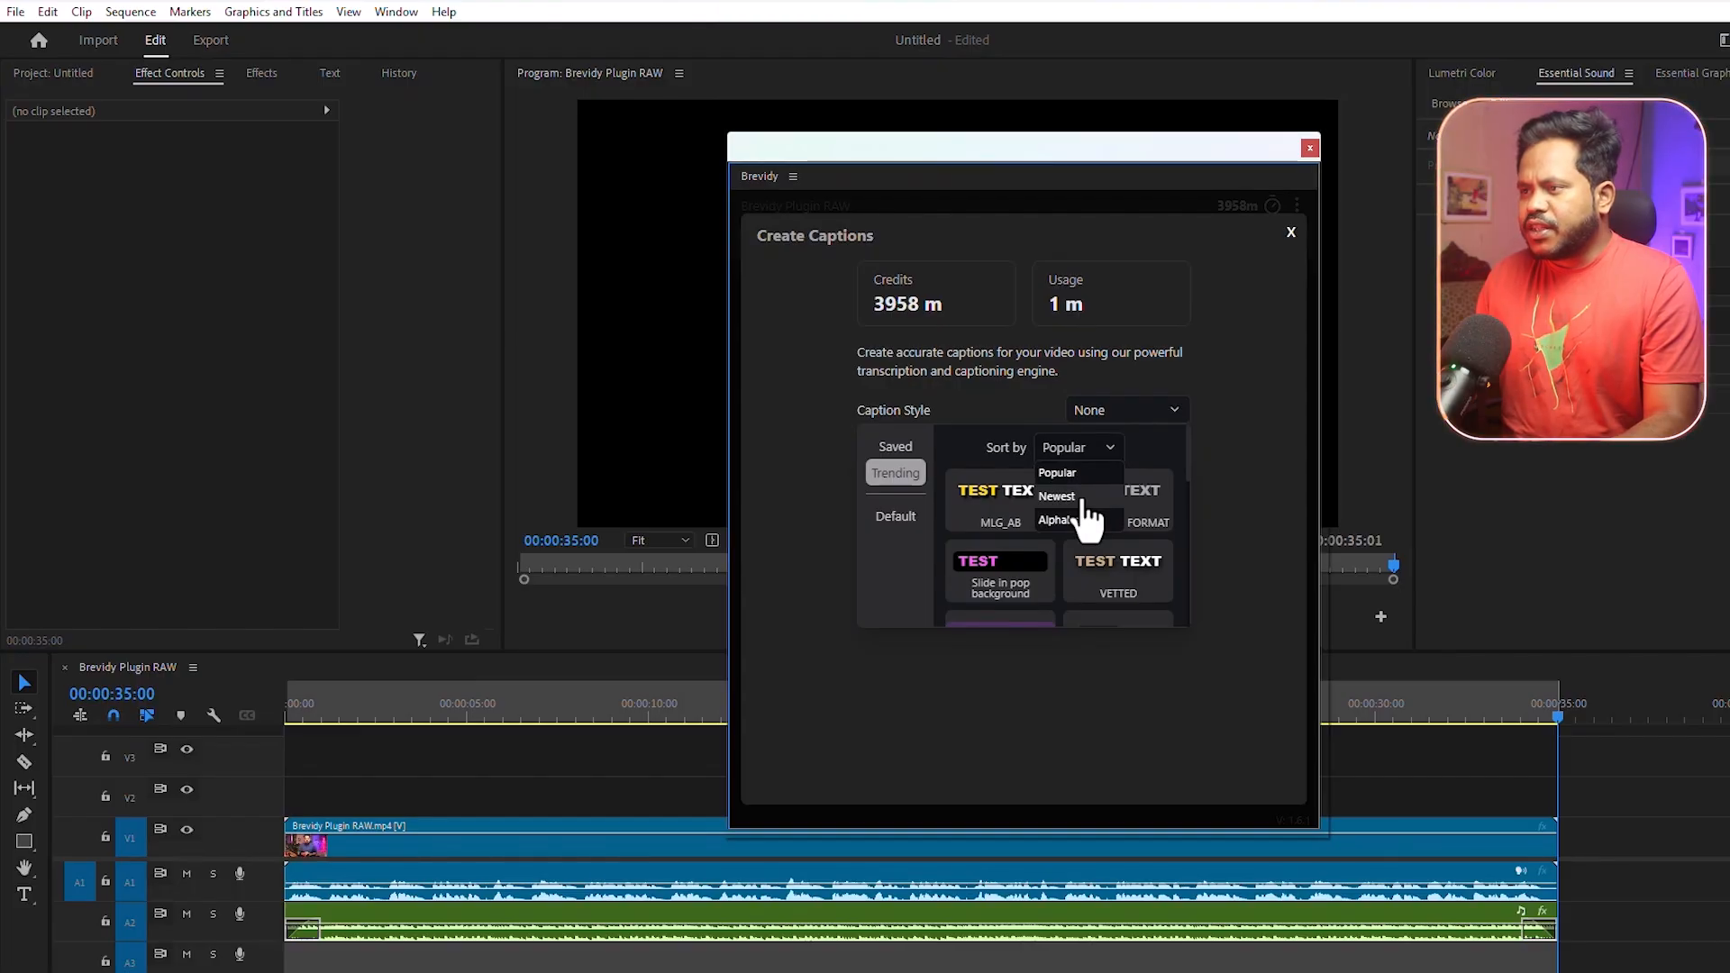
pyautogui.click(1085, 499)
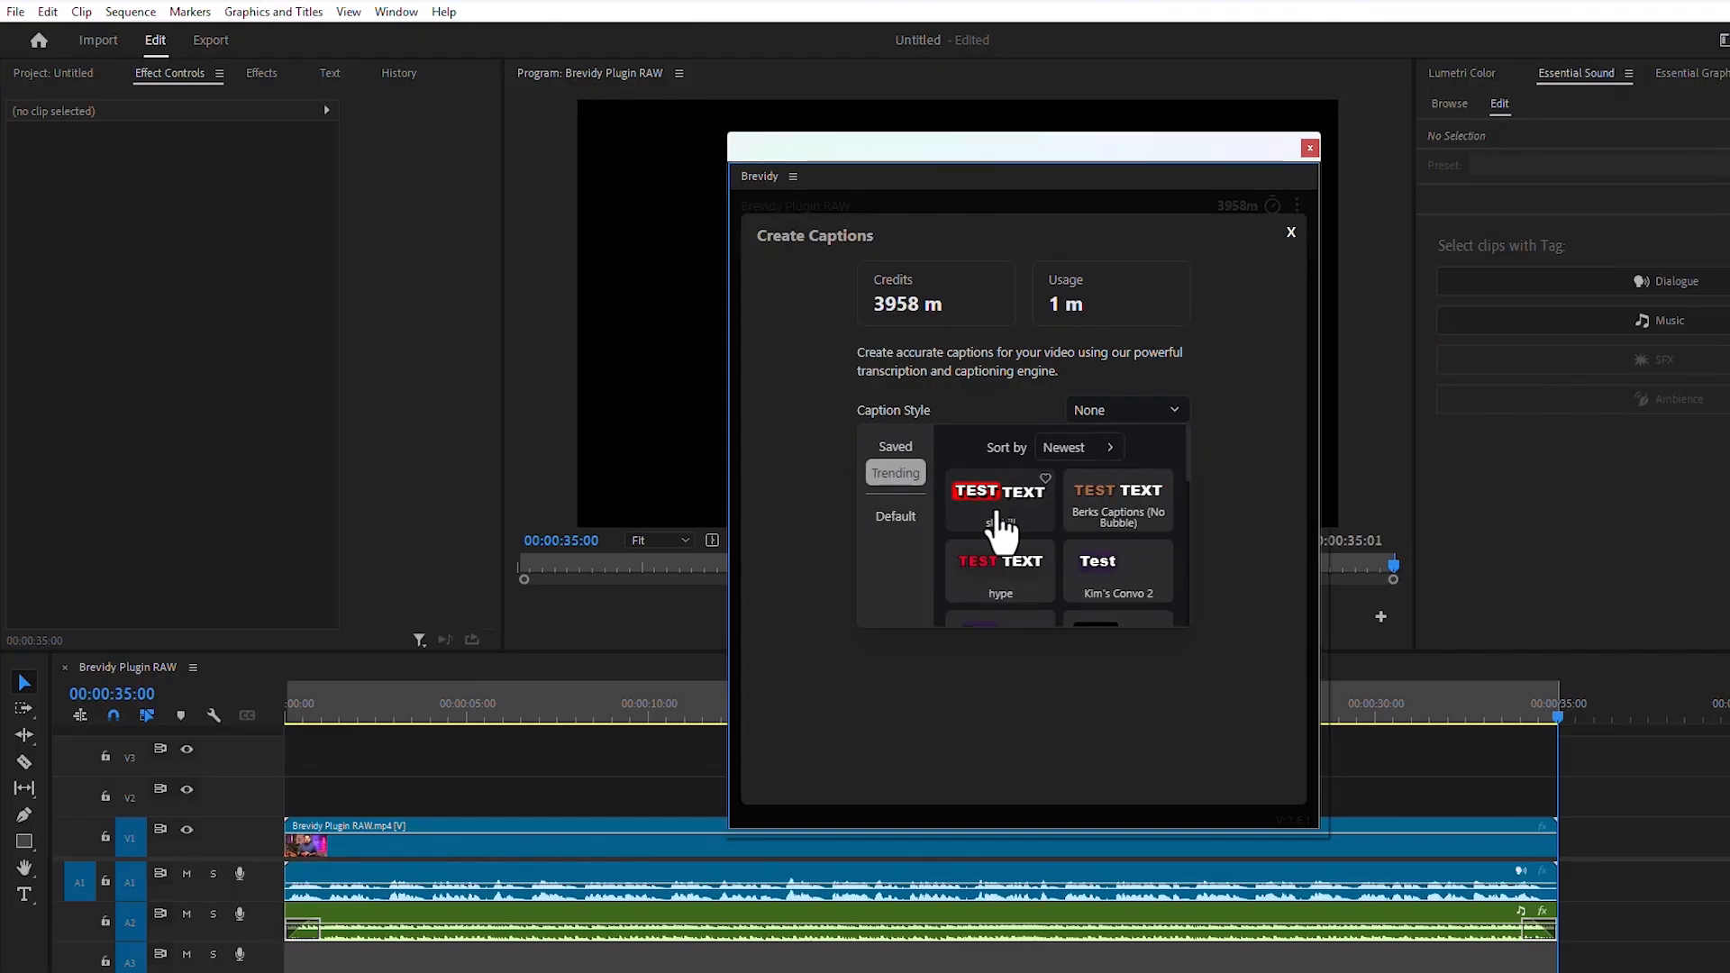
pyautogui.scroll(-3, 1028, 585)
pyautogui.scroll(3, 1000, 554)
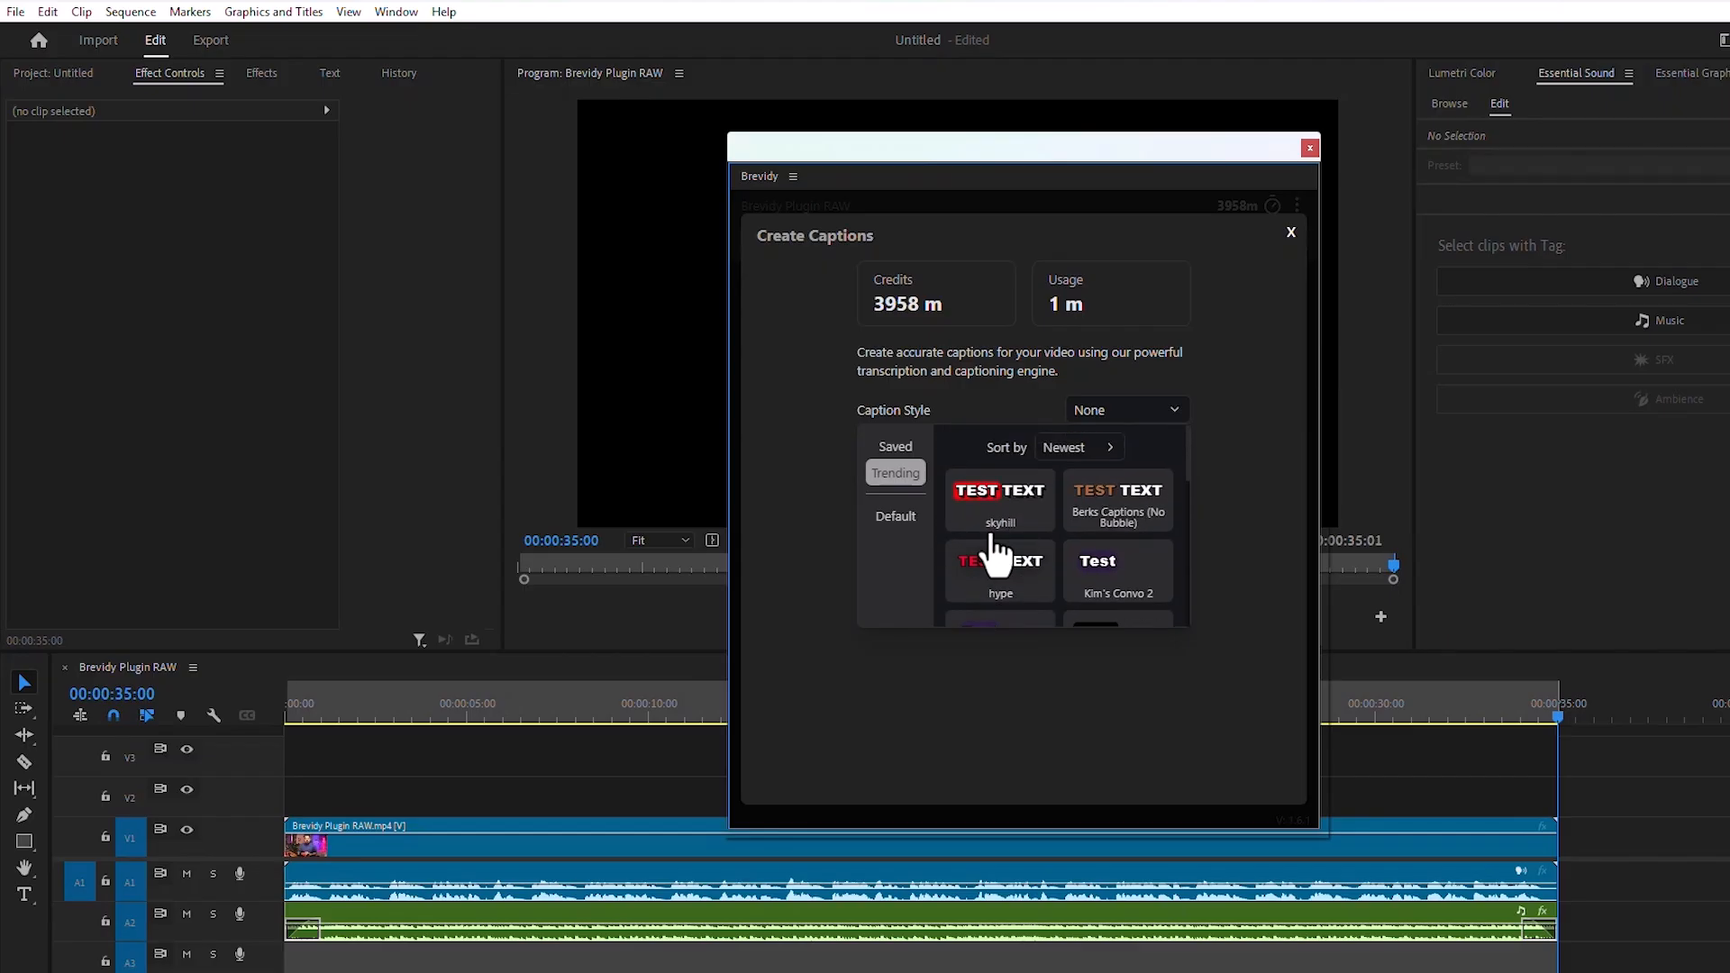
pyautogui.scroll(-6, 1000, 549)
pyautogui.scroll(6, 1110, 563)
pyautogui.scroll(1, 1125, 557)
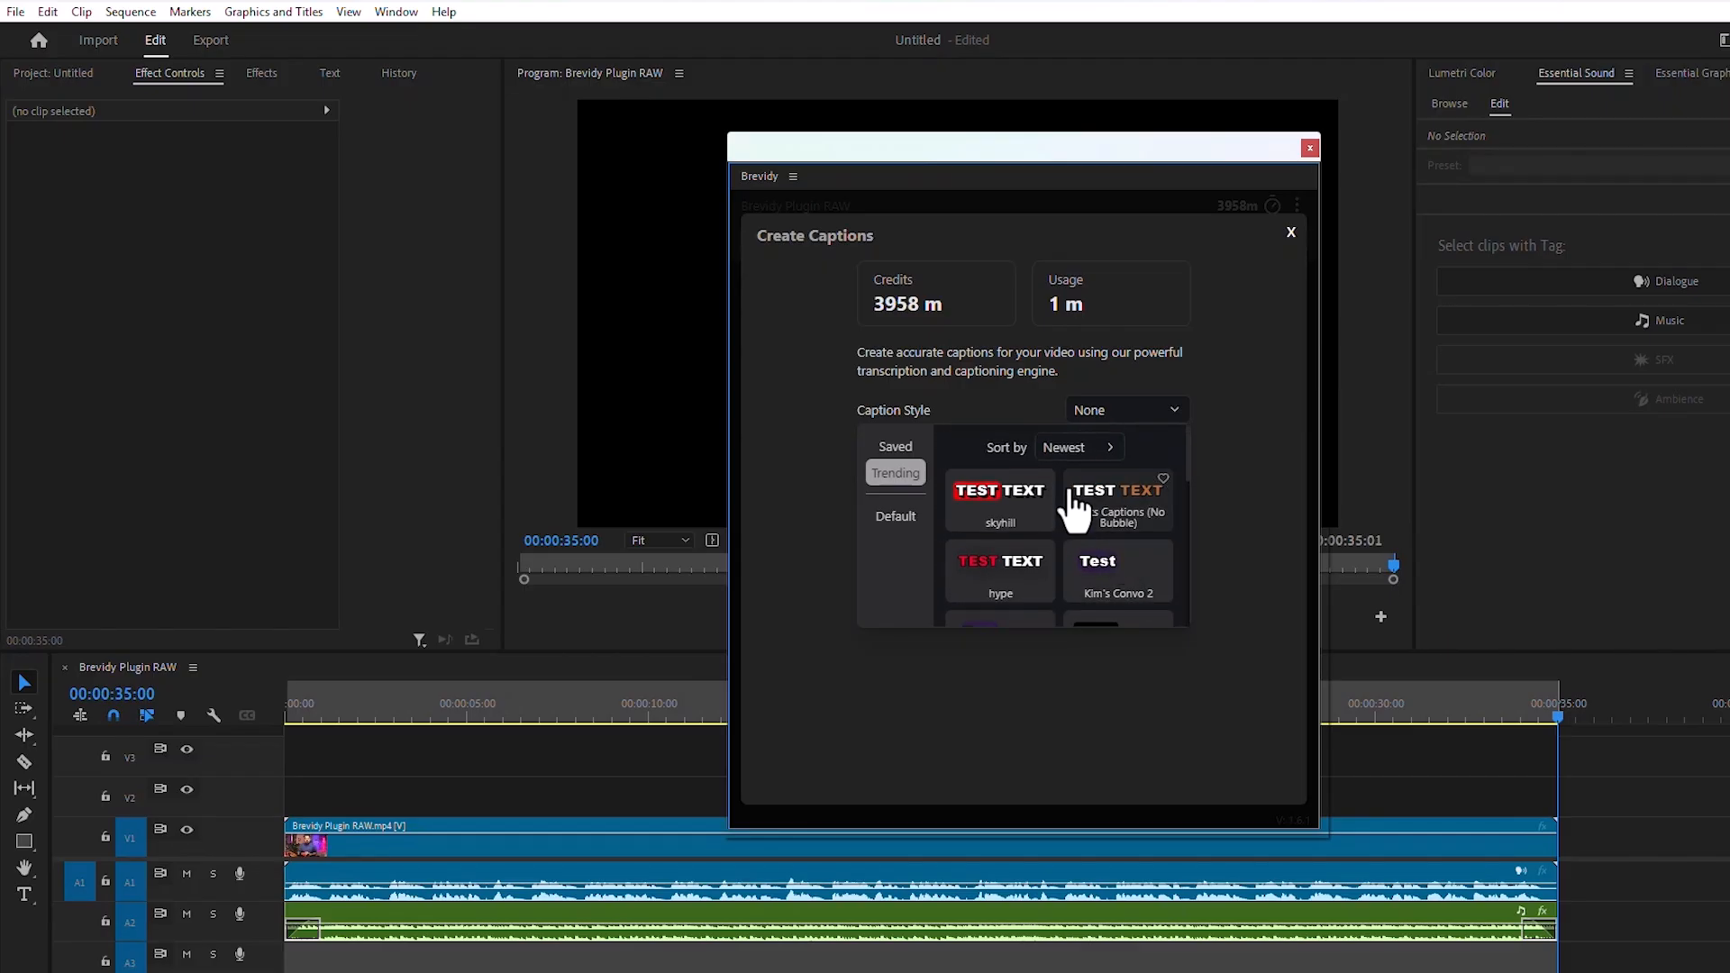
# Sort the trending styles by Popular and choose TLC SOCIAL FORMAT as the caption style
pyautogui.click(1076, 448)
pyautogui.click(1059, 473)
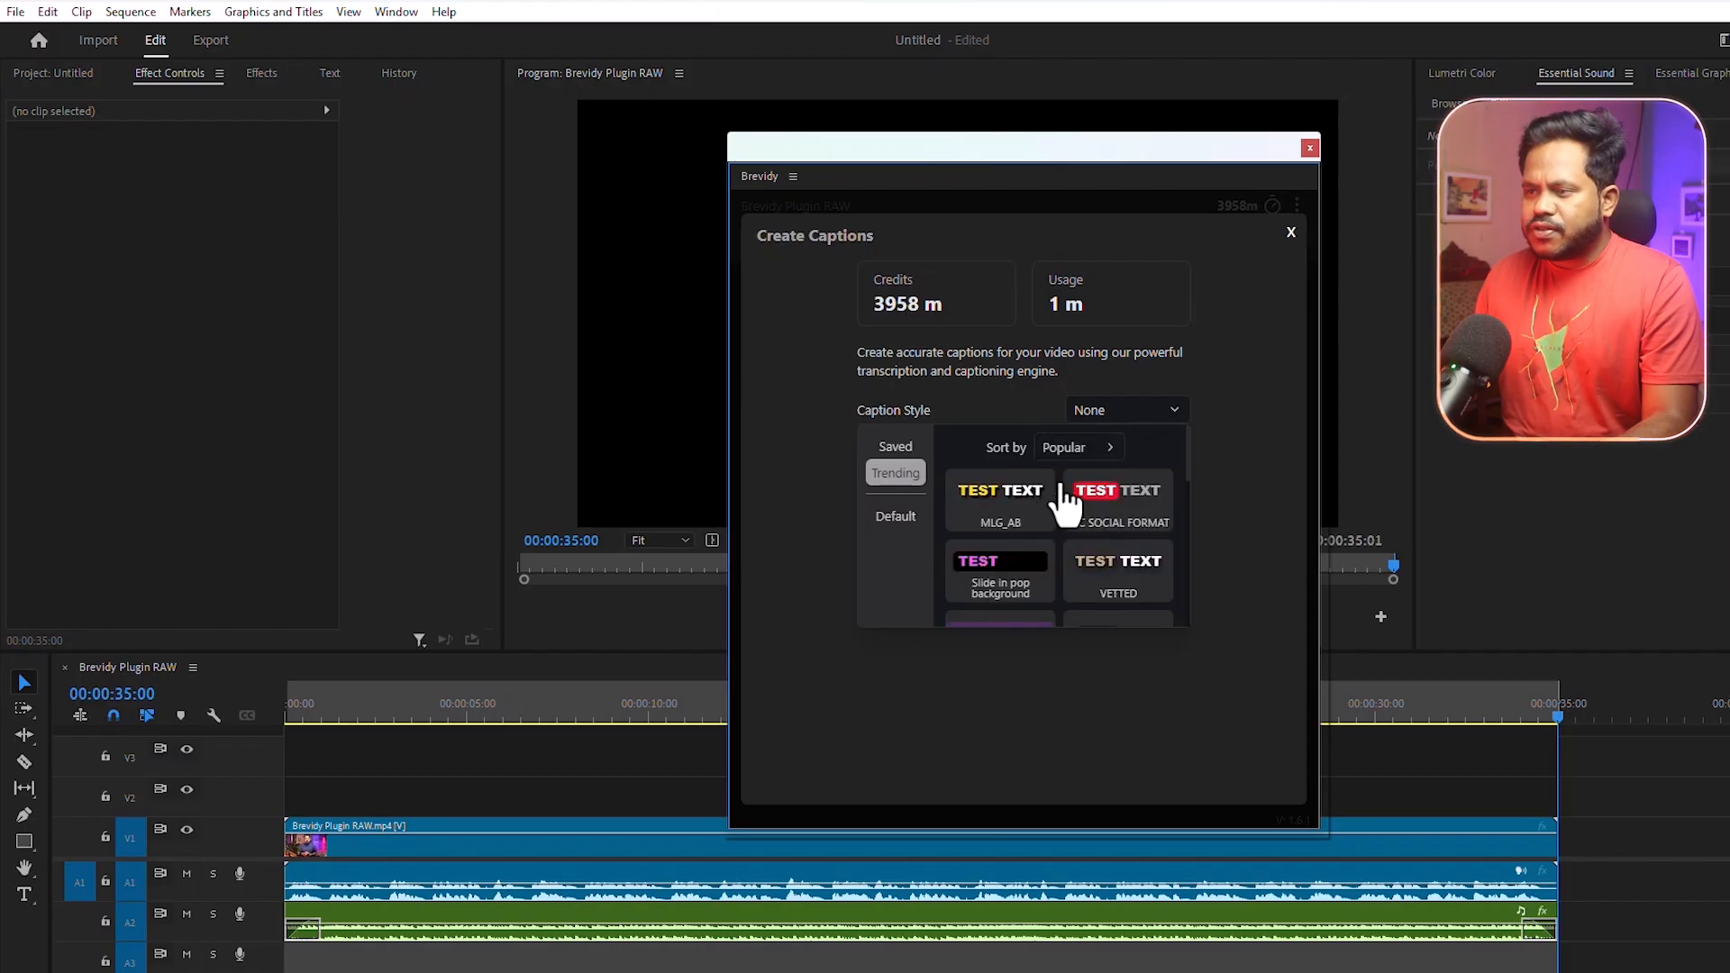
pyautogui.click(1127, 525)
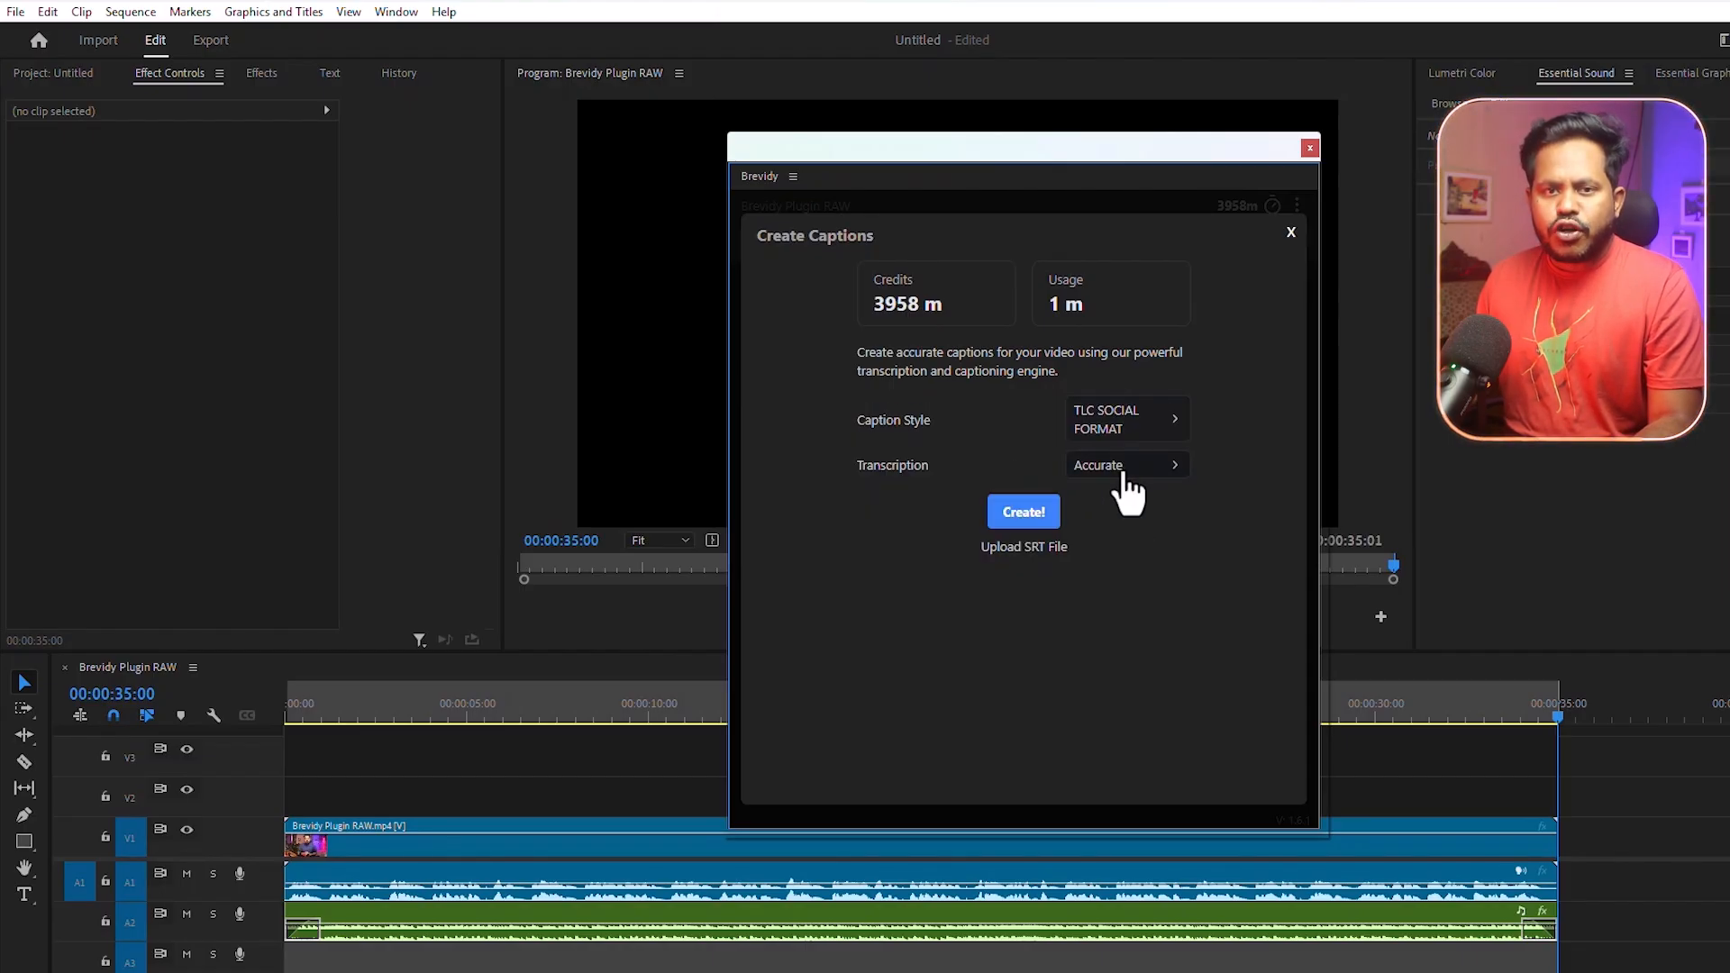
# Set the transcription model to Accurate and turn off automatic language detection
pyautogui.click(1127, 477)
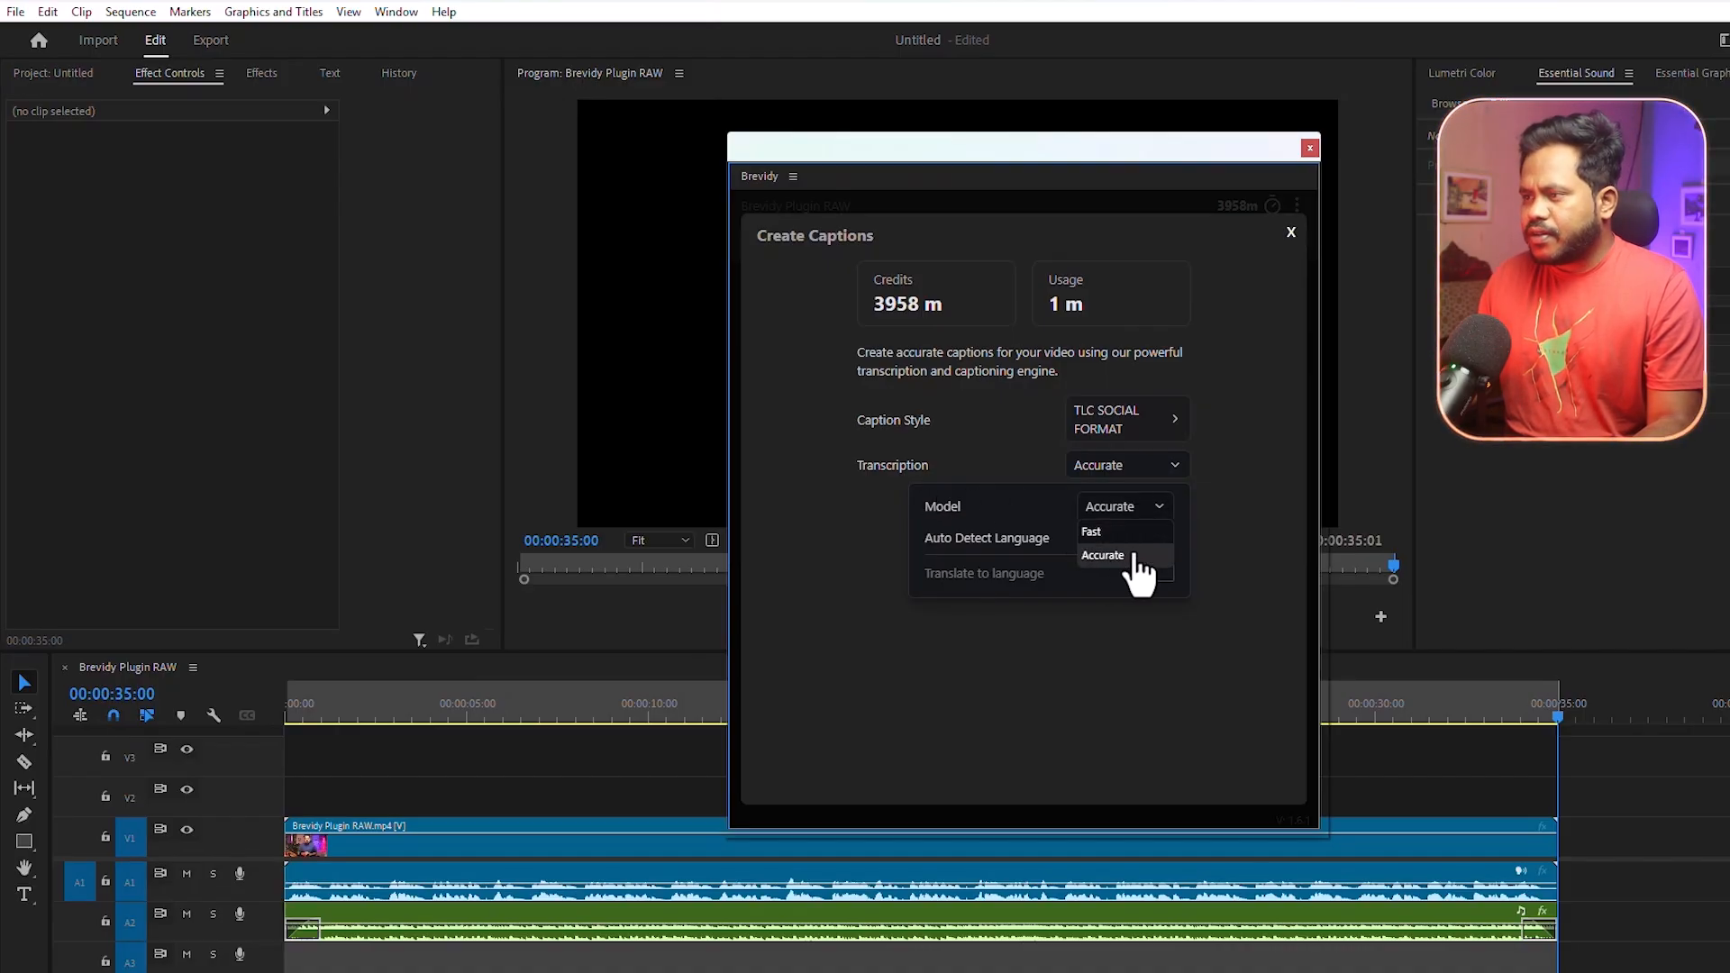
pyautogui.click(1120, 556)
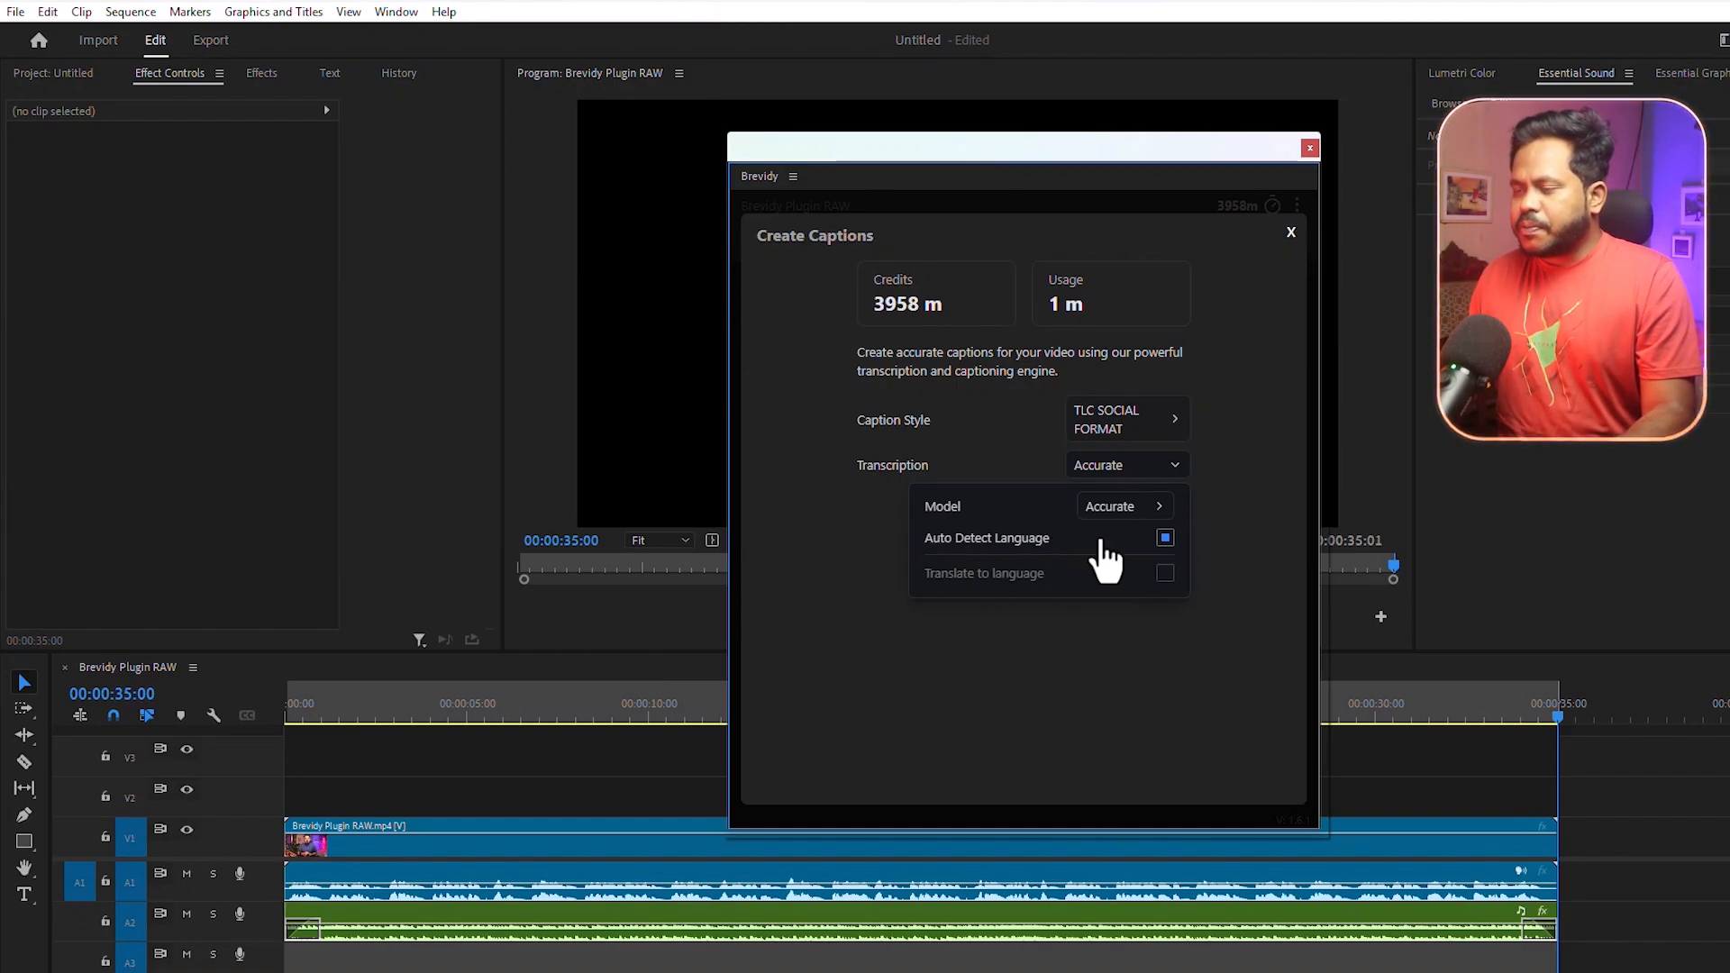
pyautogui.click(1166, 539)
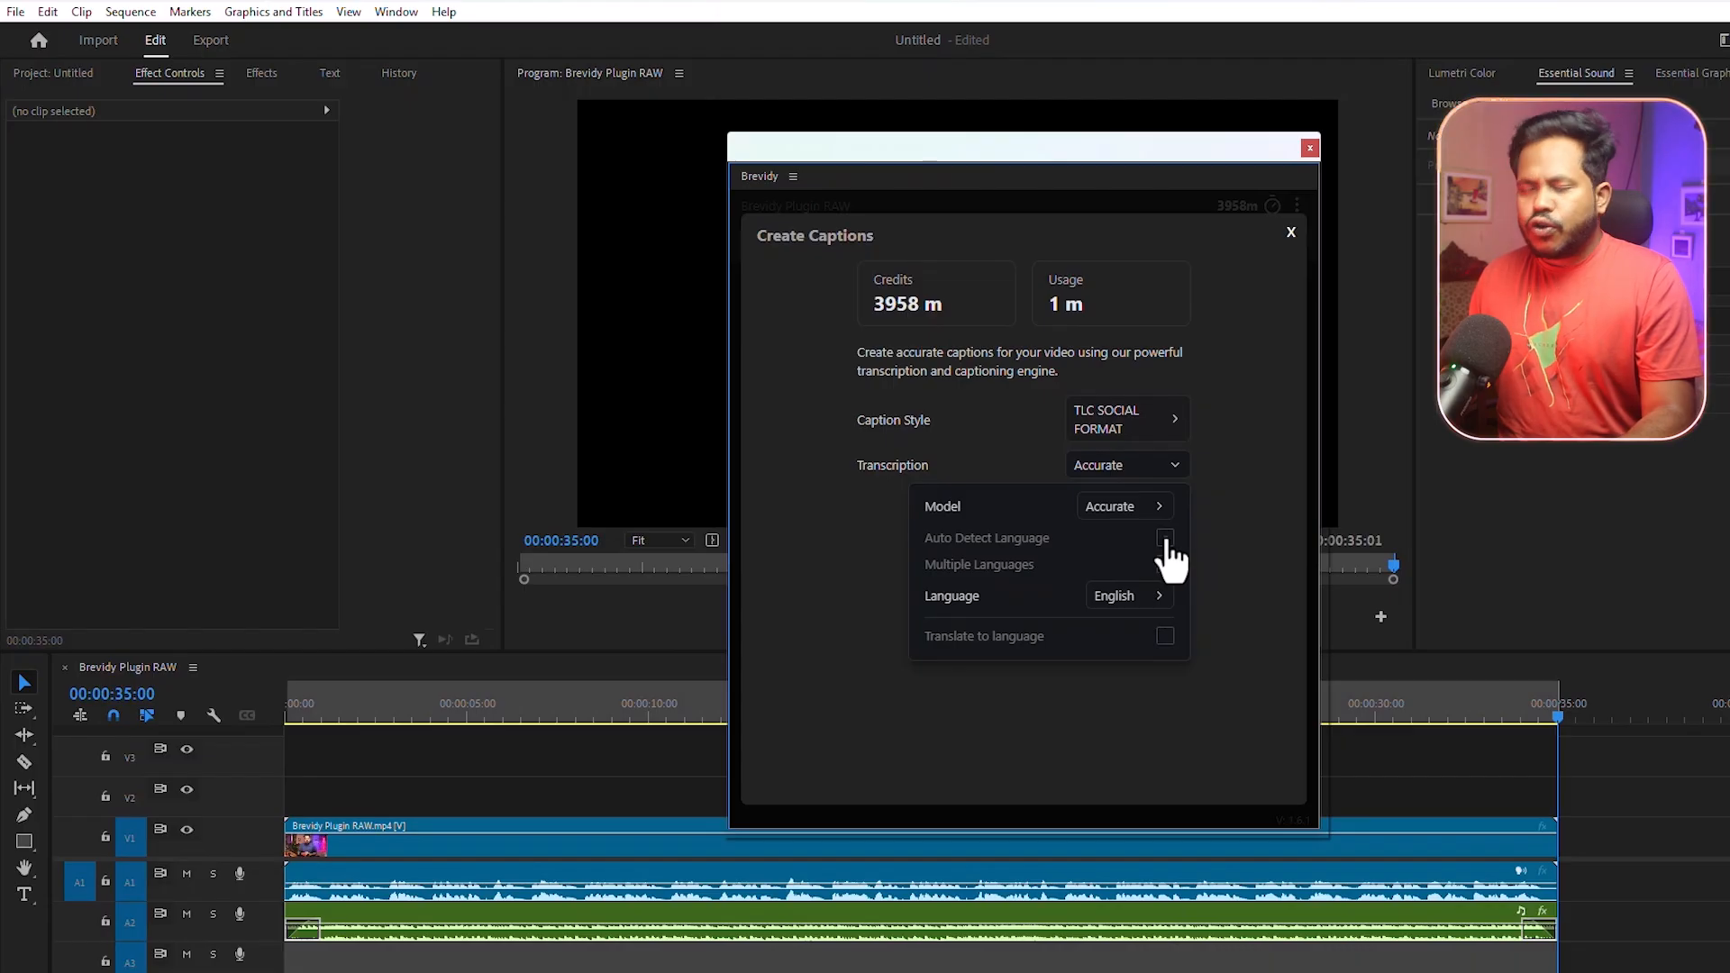
# Examine the list of available transcription languages, keeping English selected
pyautogui.click(1140, 609)
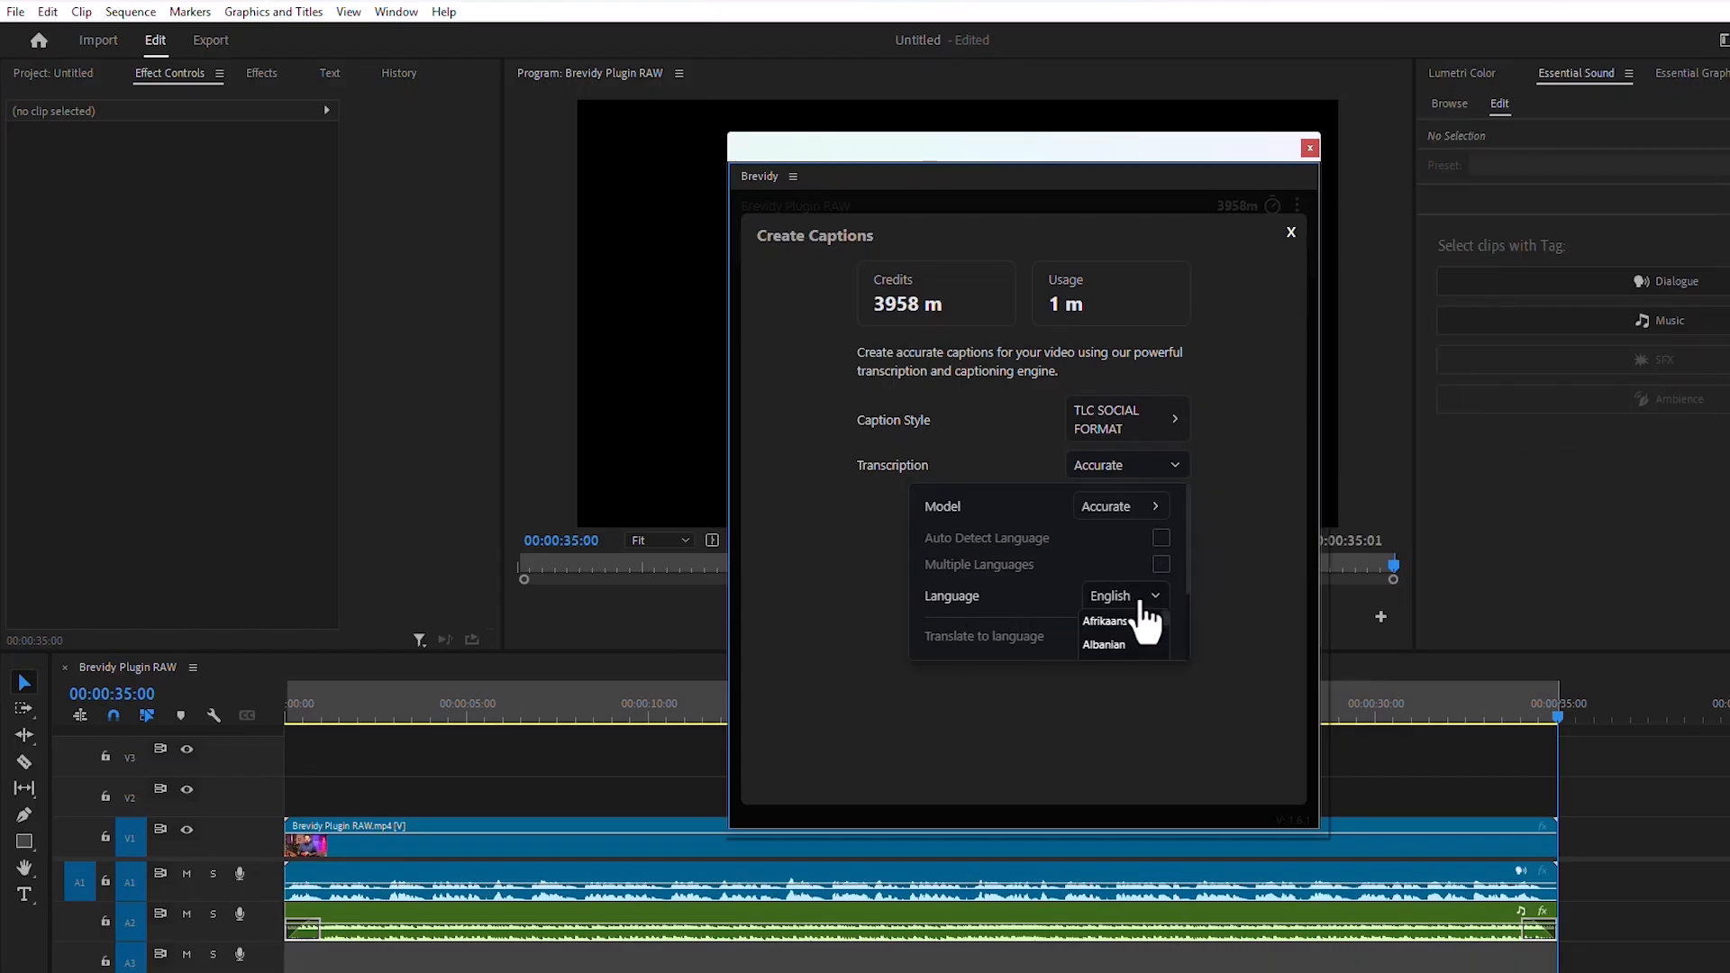
pyautogui.scroll(-20, 1149, 672)
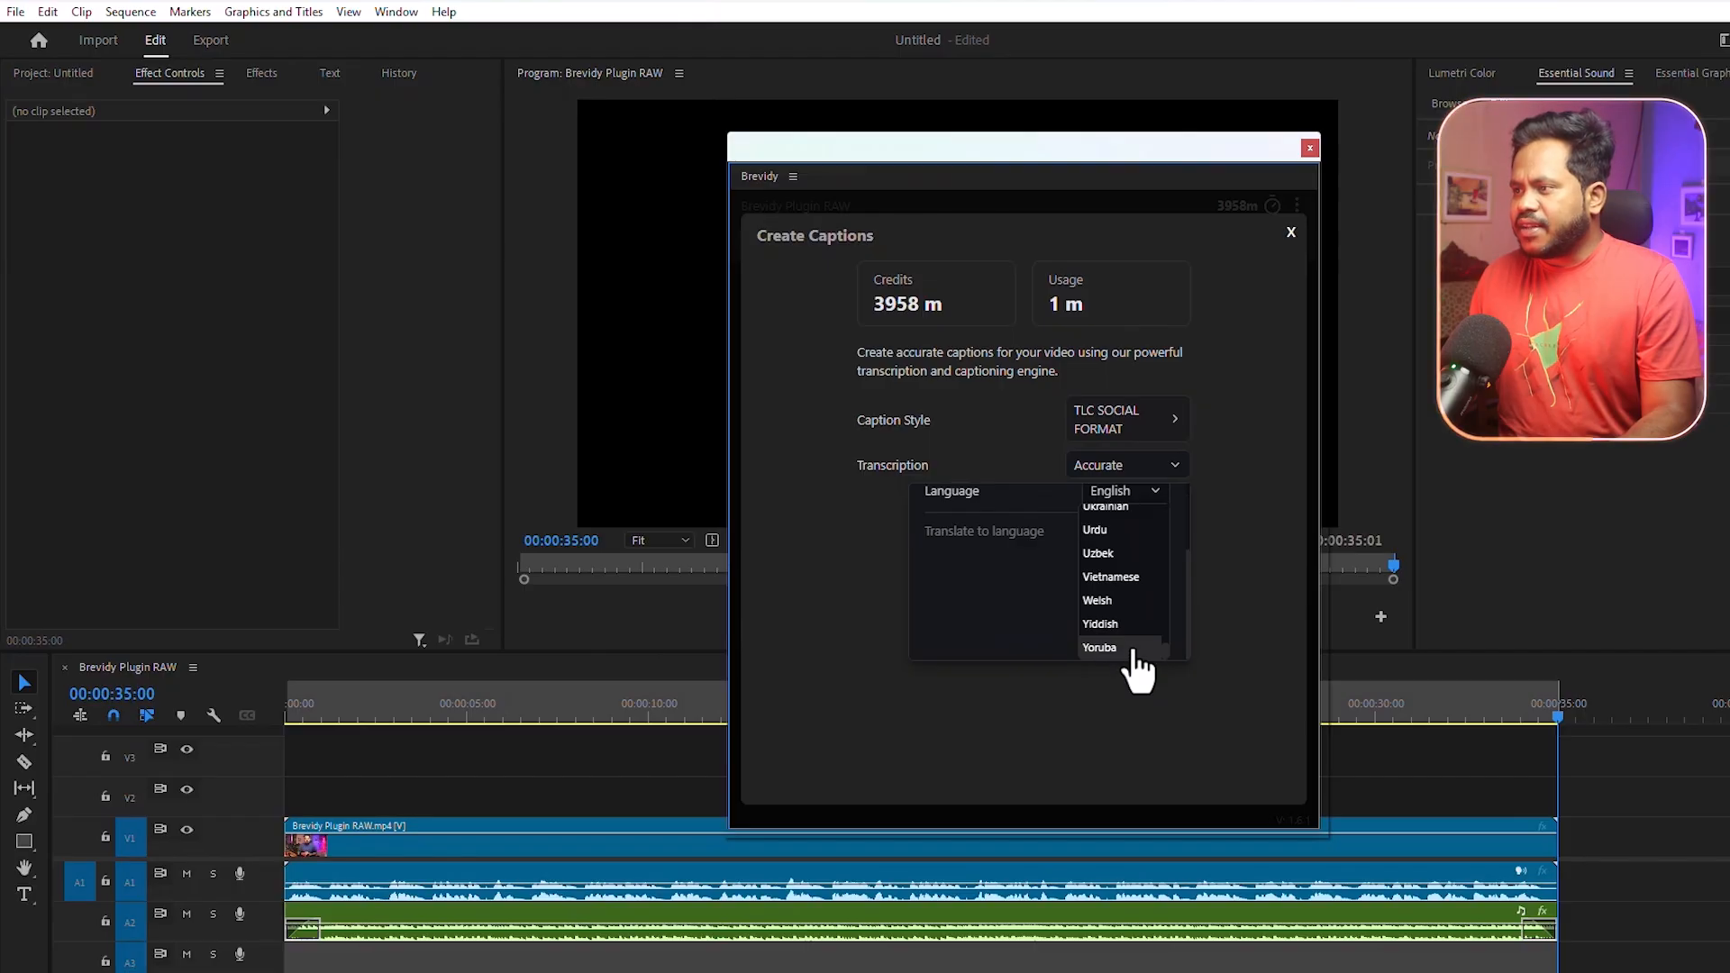
pyautogui.scroll(3, 1122, 640)
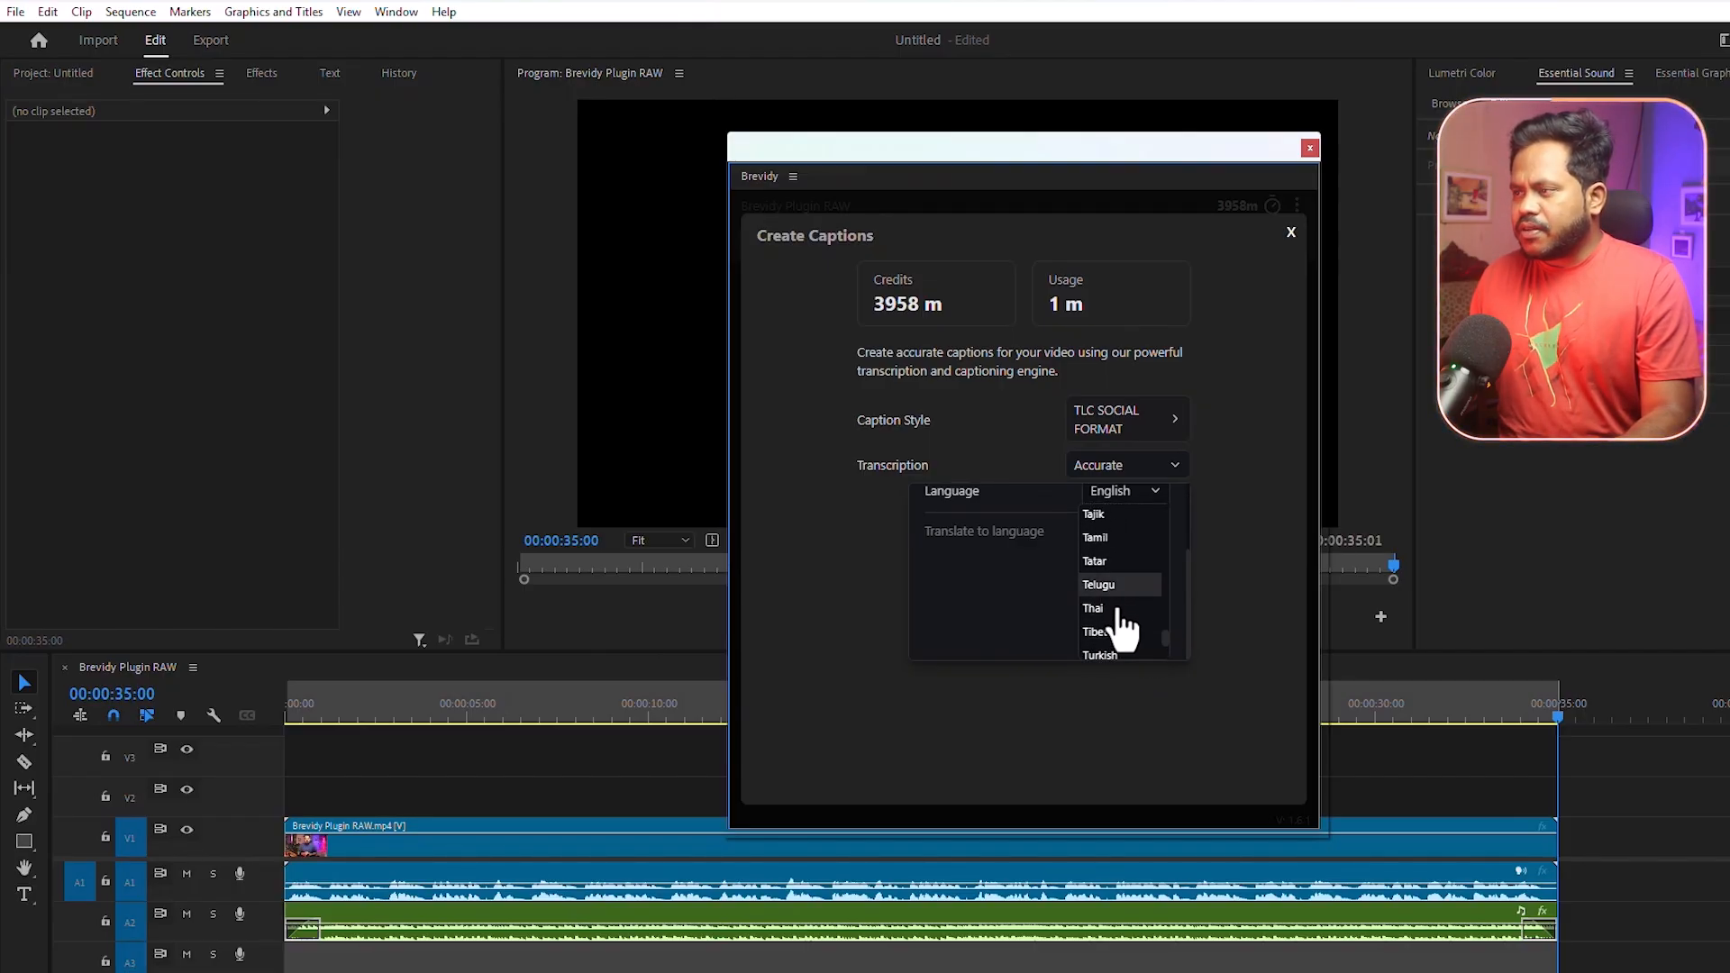
pyautogui.scroll(4, 1104, 579)
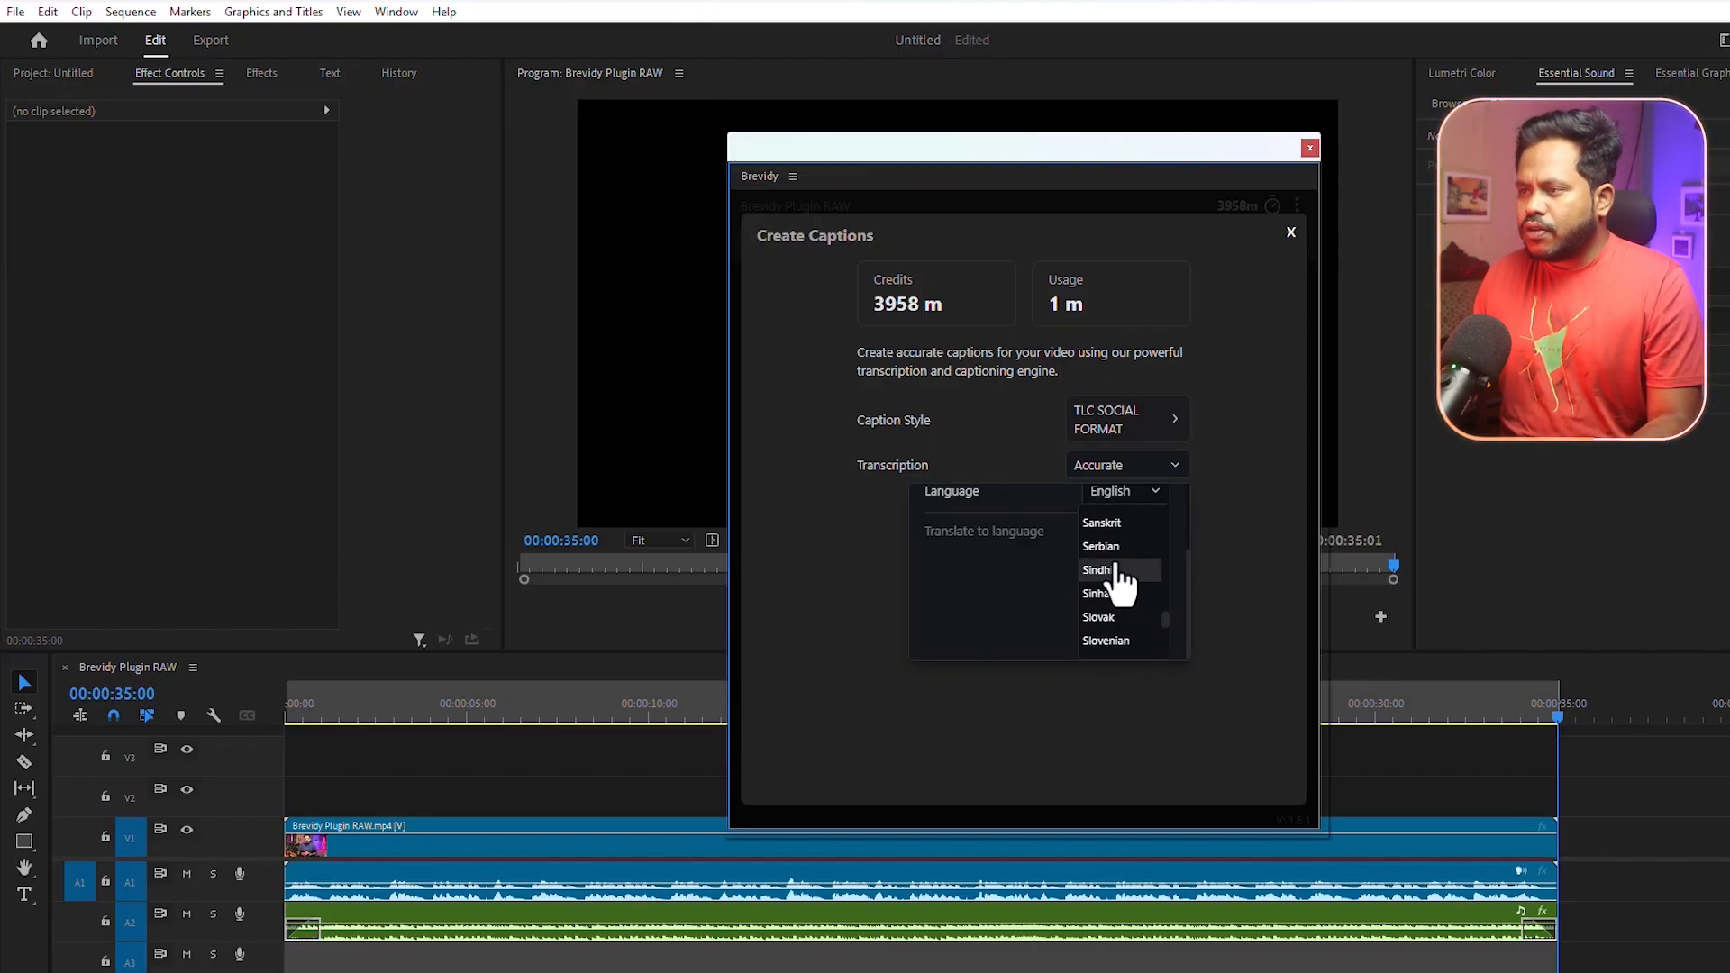
pyautogui.scroll(5, 1125, 590)
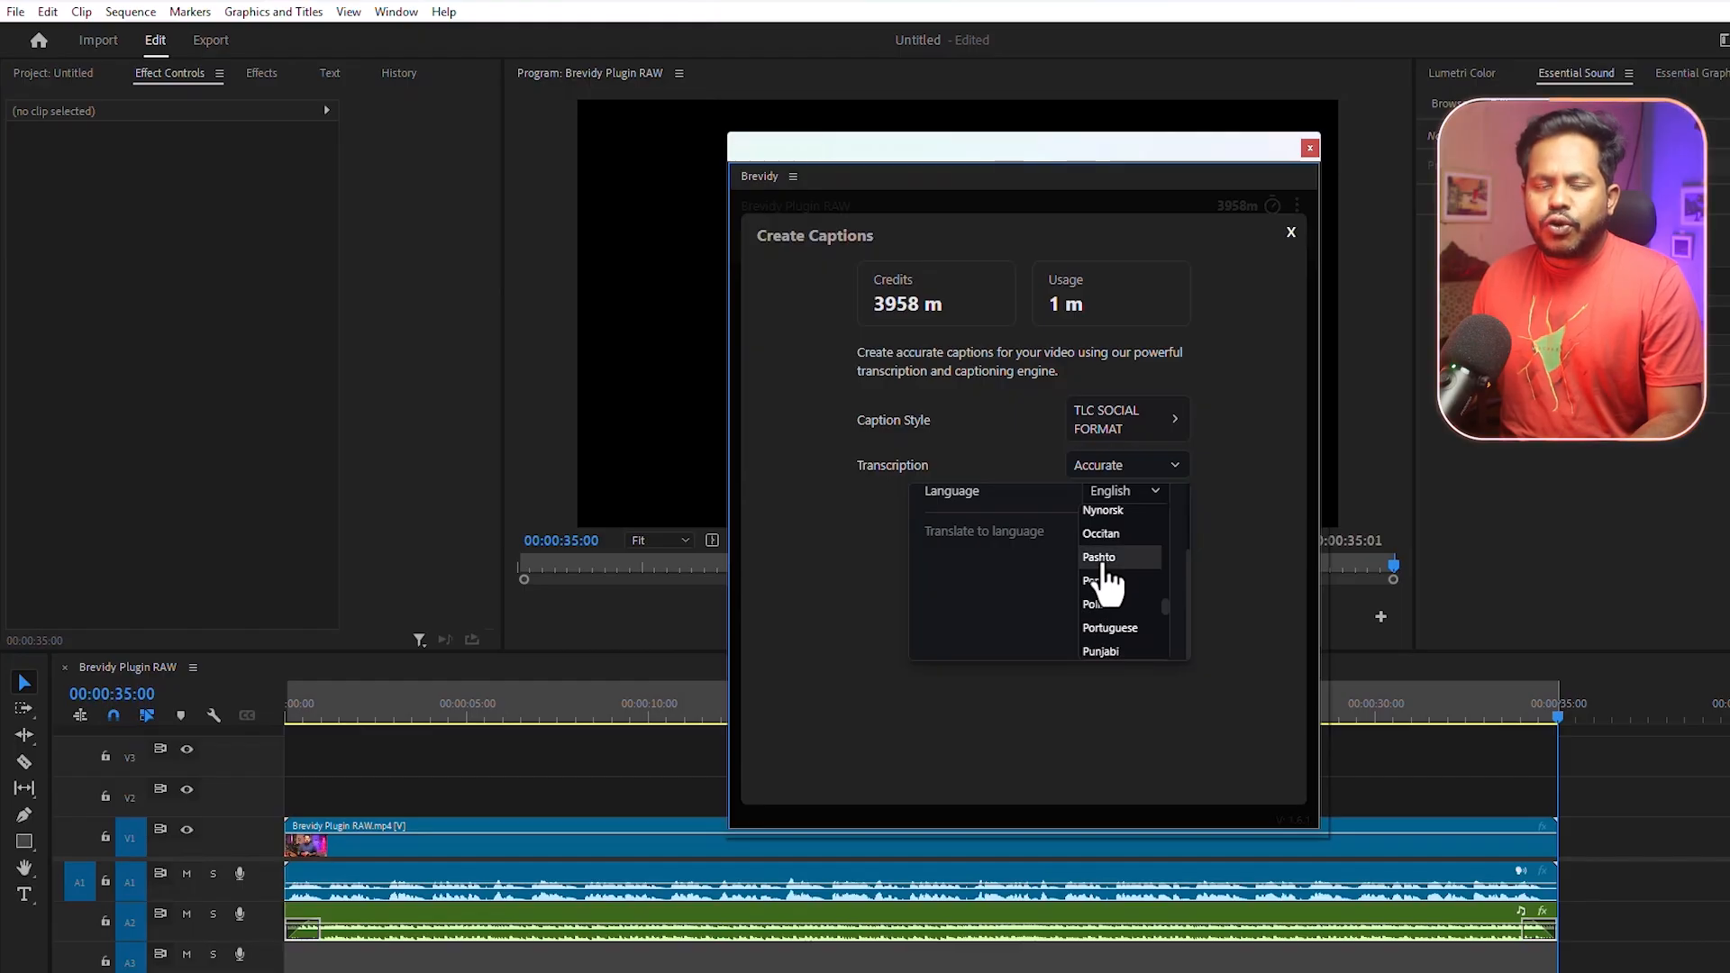
pyautogui.scroll(4, 1126, 595)
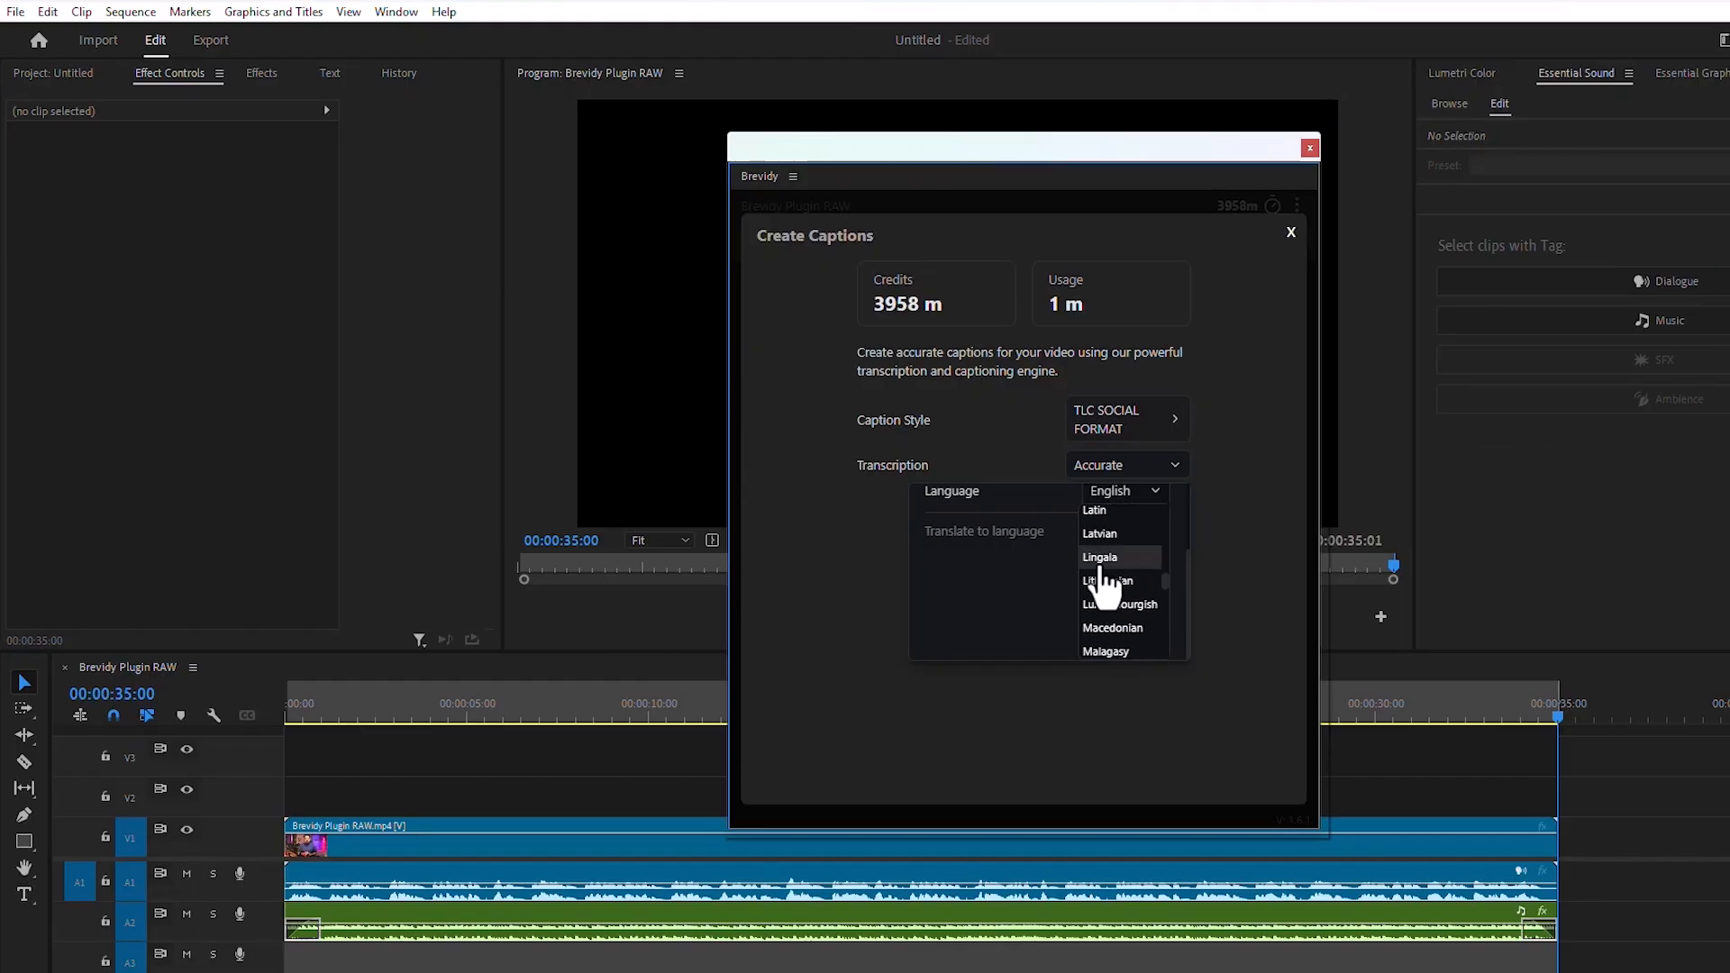
pyautogui.scroll(10, 1104, 586)
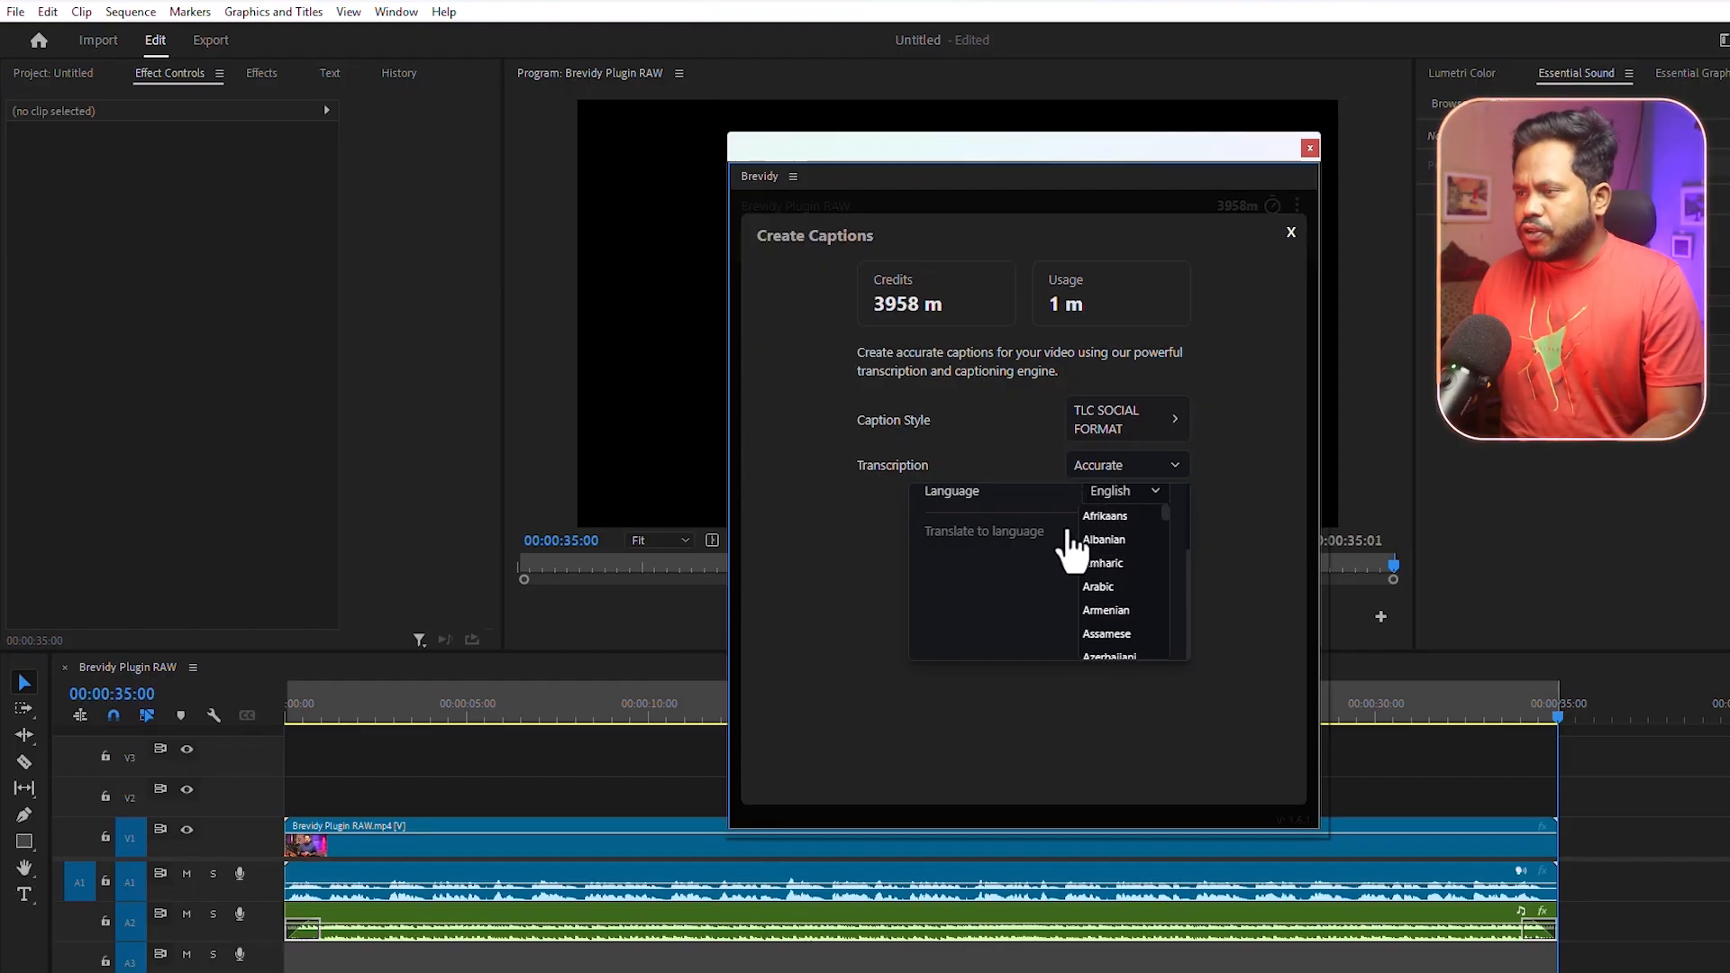
pyautogui.click(1010, 577)
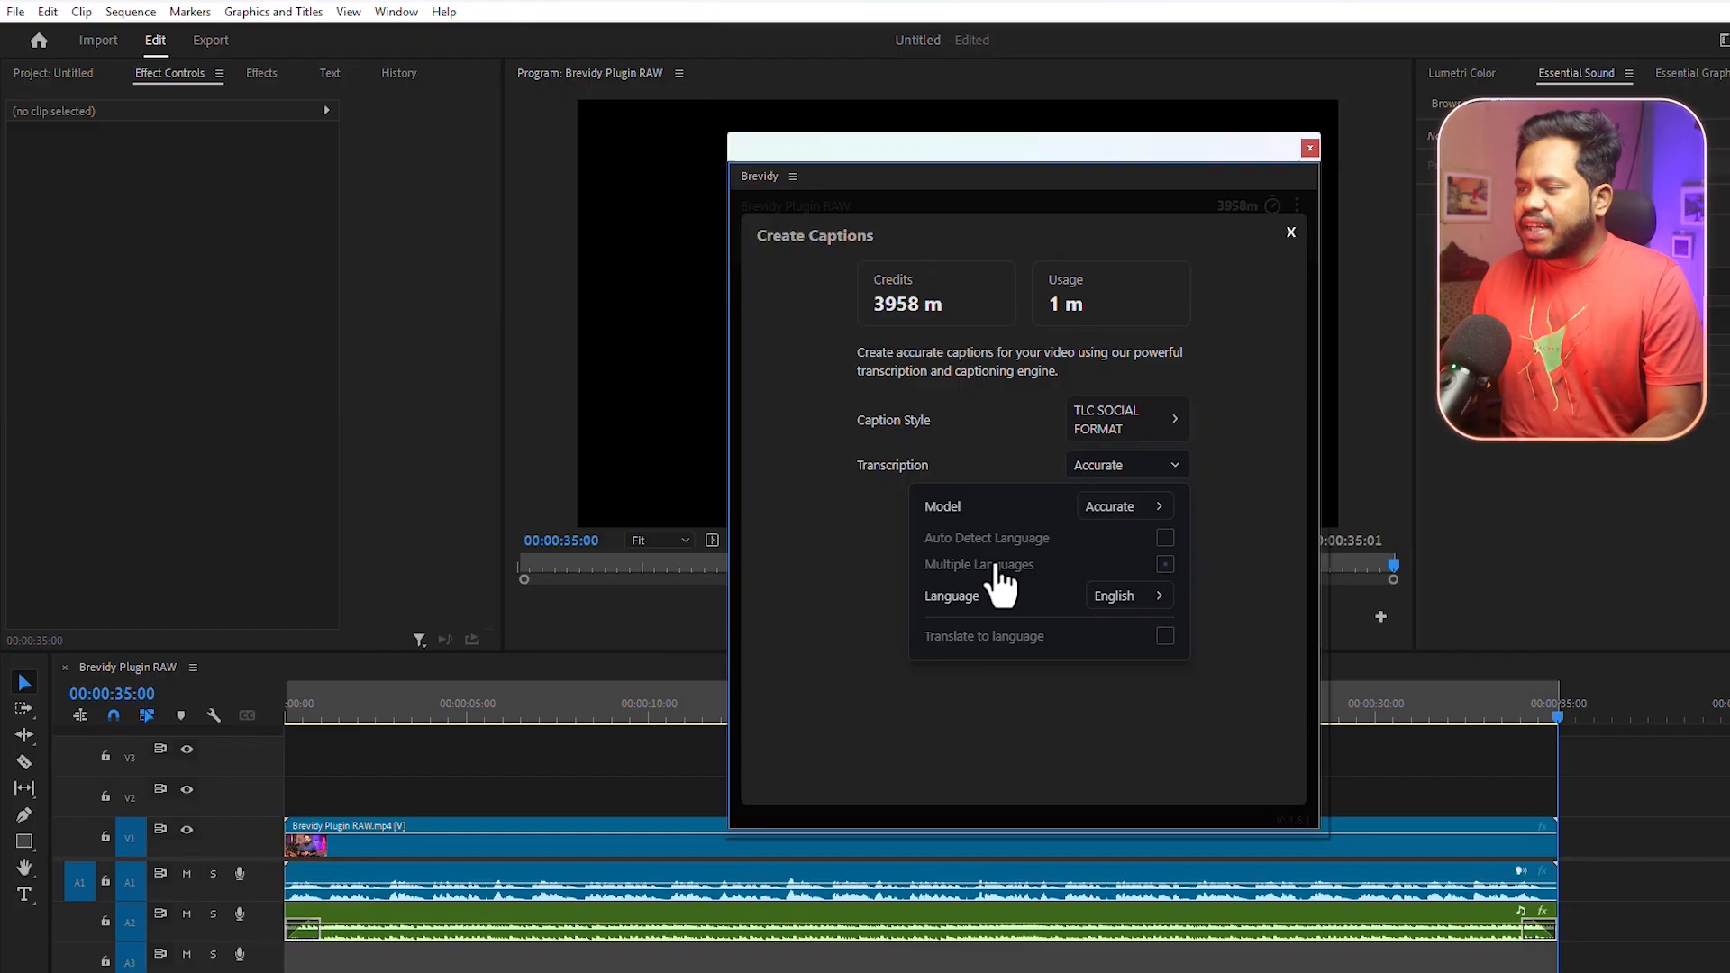
# Close the transcription options and create the captions
pyautogui.click(1249, 577)
pyautogui.click(1026, 514)
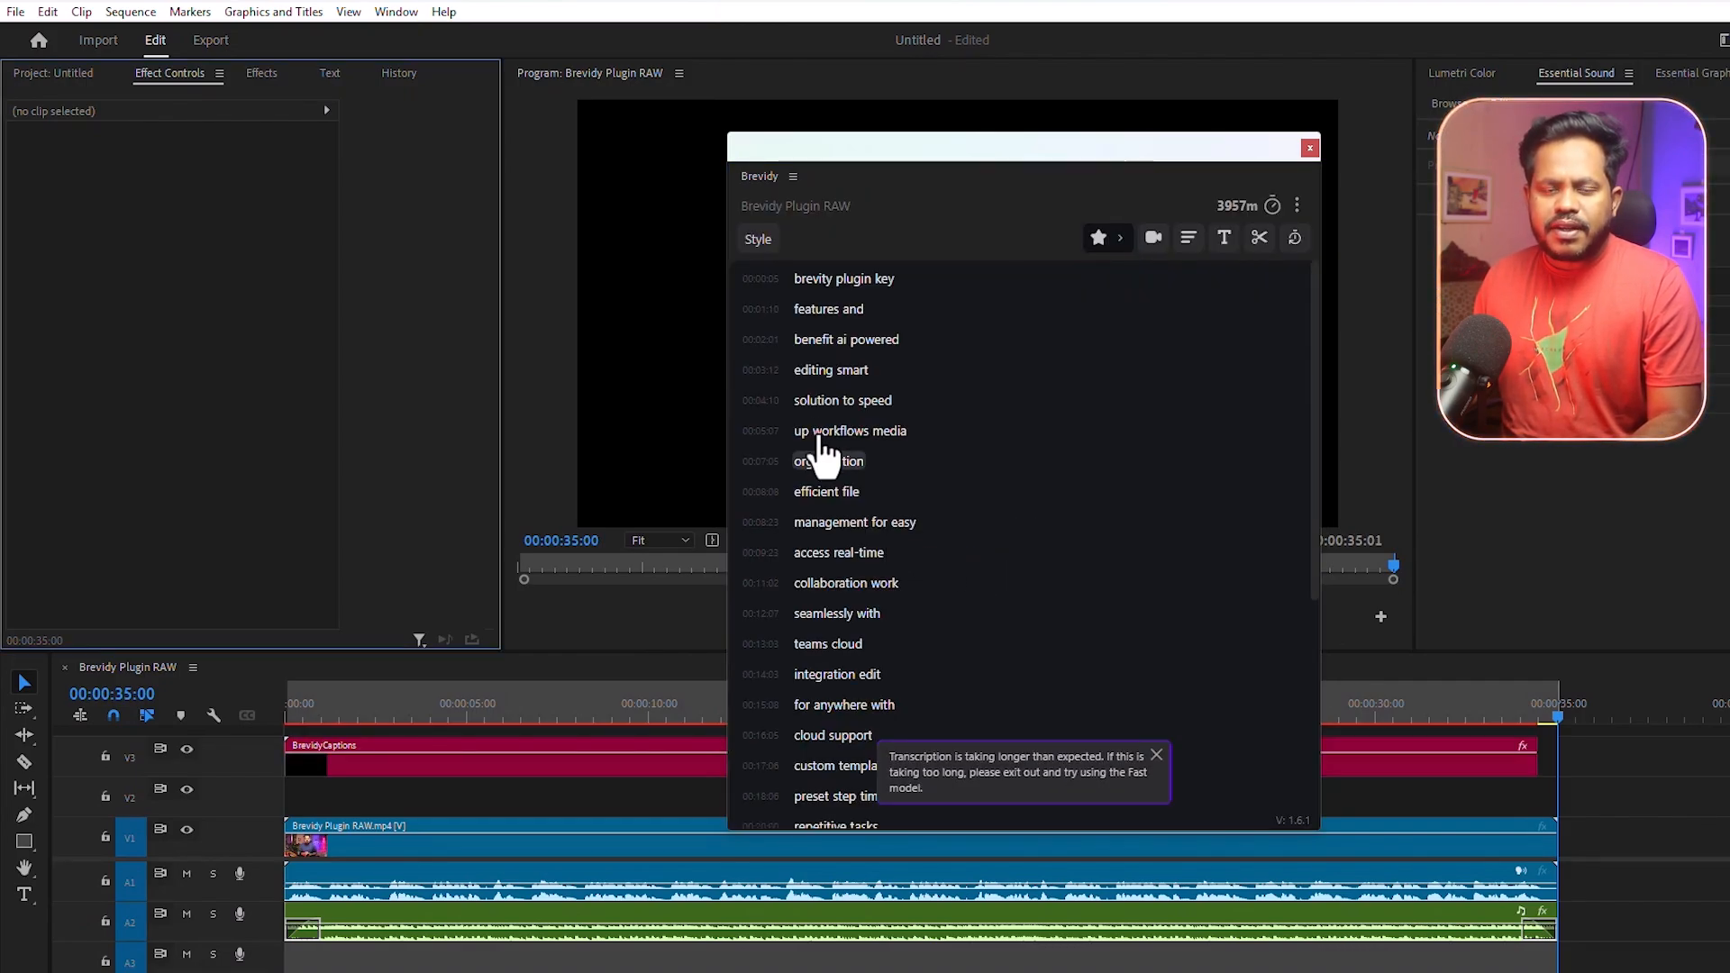
# Move the Brevidy window off the program monitor and play back part of the captioned sequence
pyautogui.moveTo(1064, 152); pyautogui.dragTo(436, 85)
pyautogui.click(958, 603)
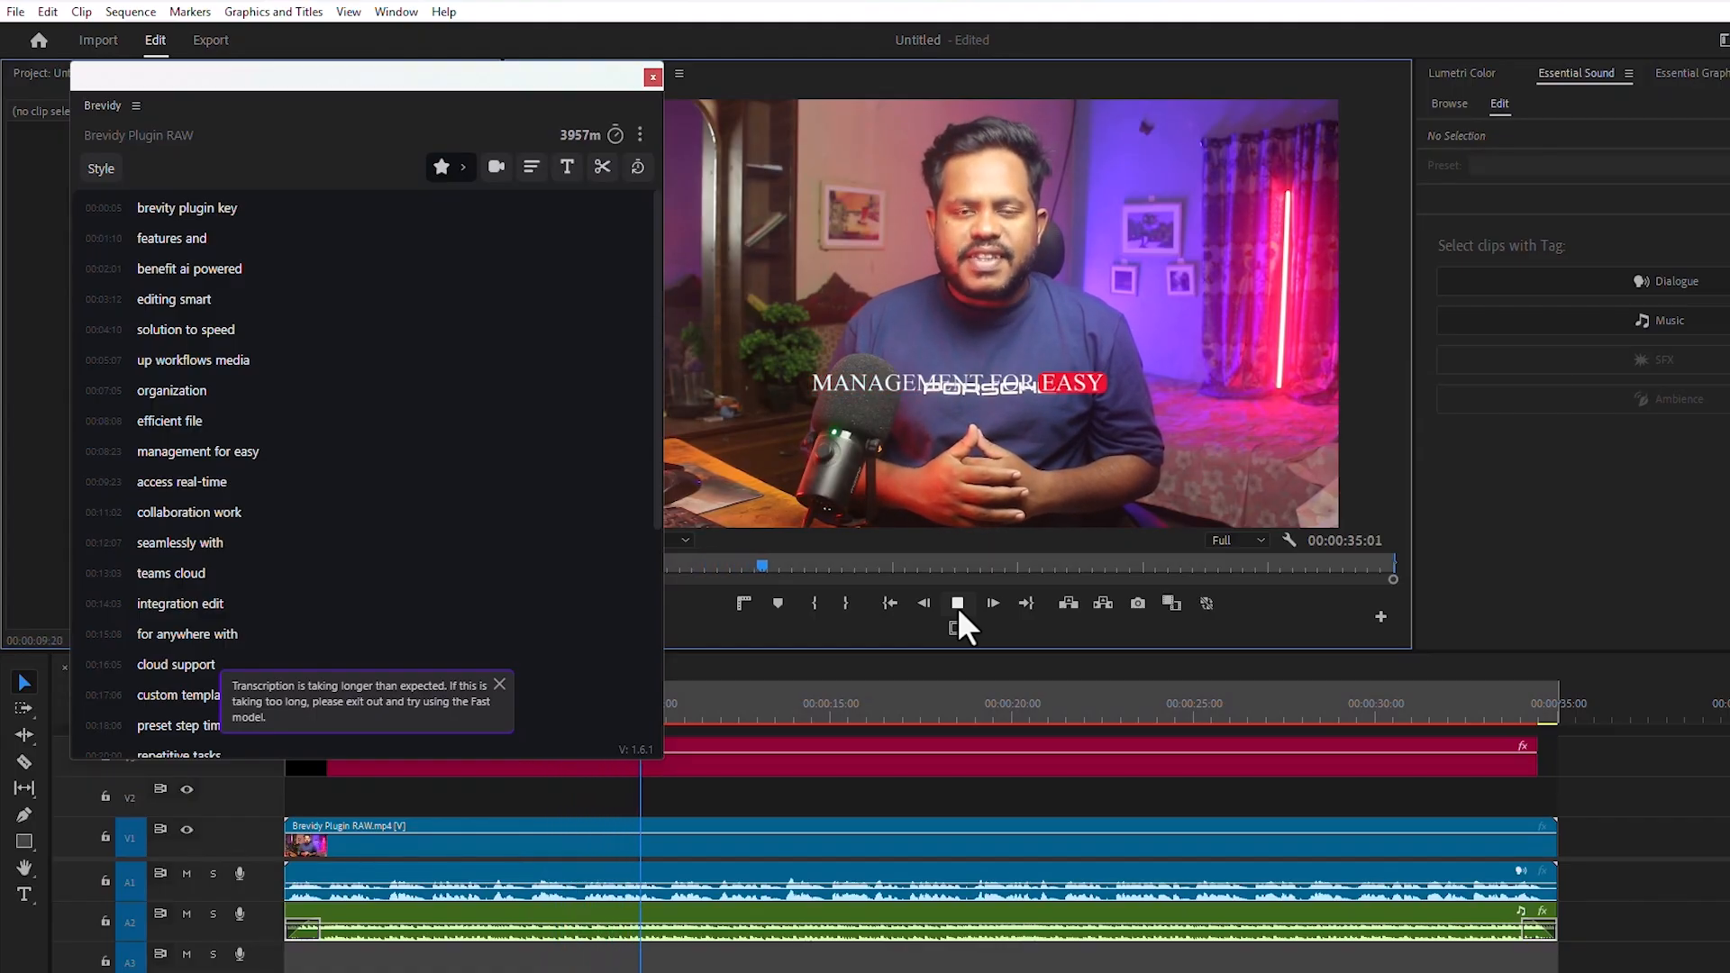
pyautogui.click(958, 604)
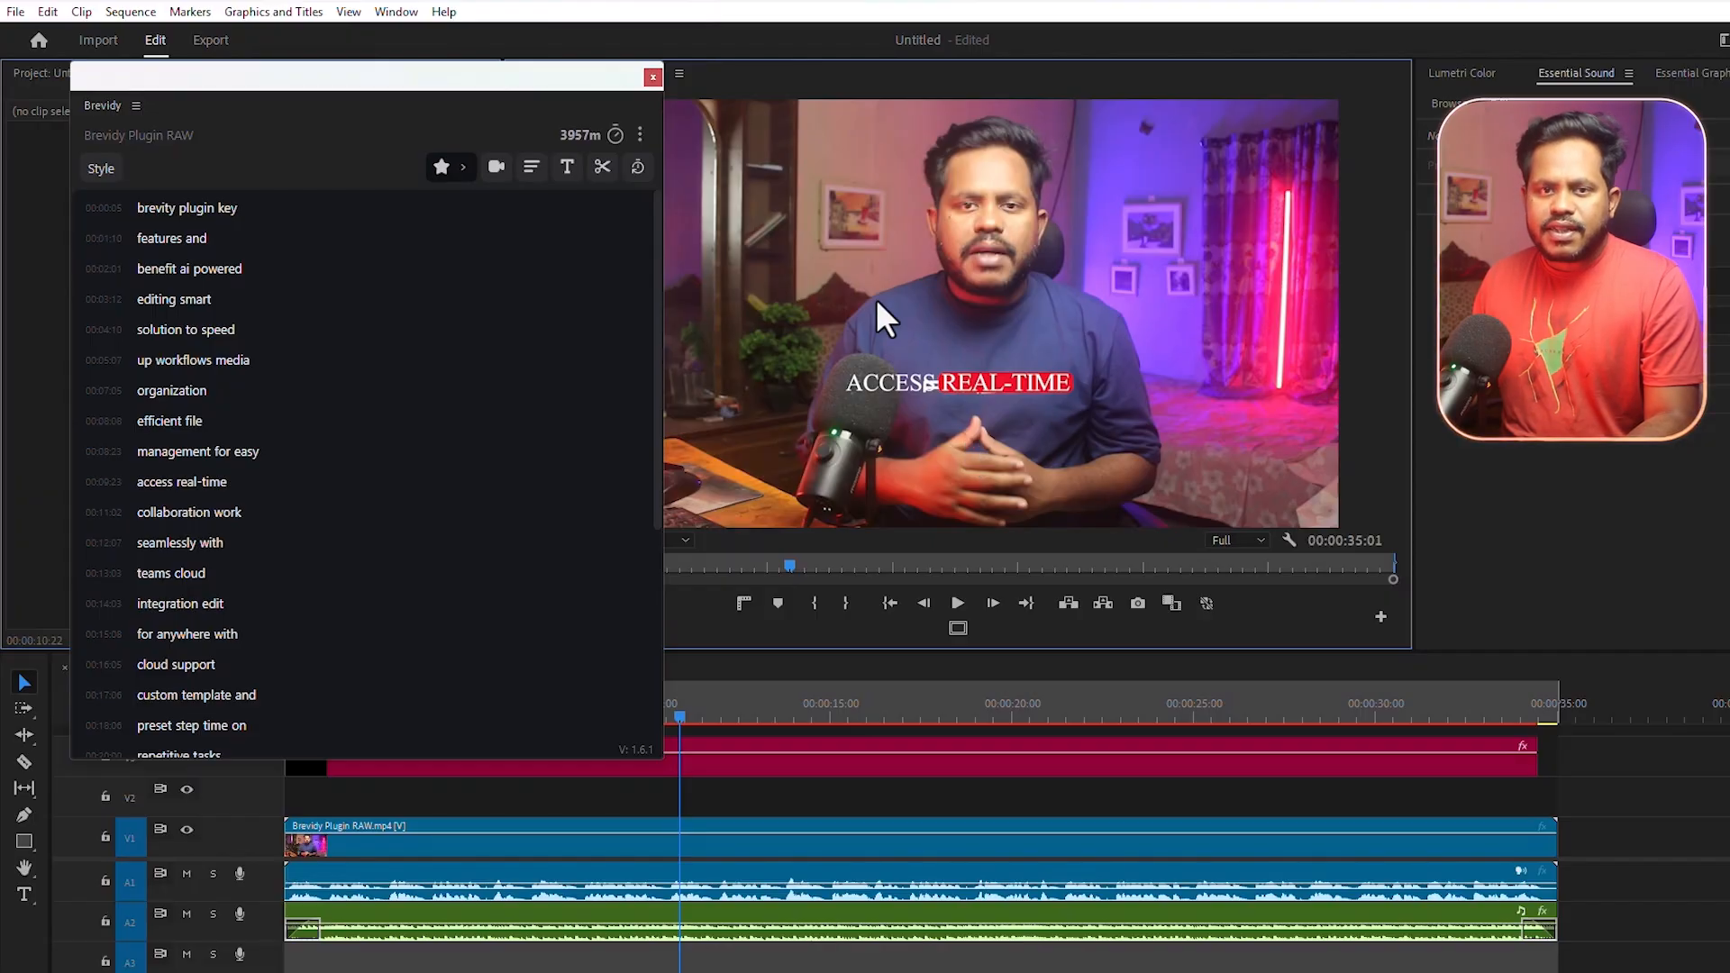
# Apply the trending Poppy Blue Tone preset to the captions and play back part of the sequence
pyautogui.click(100, 169)
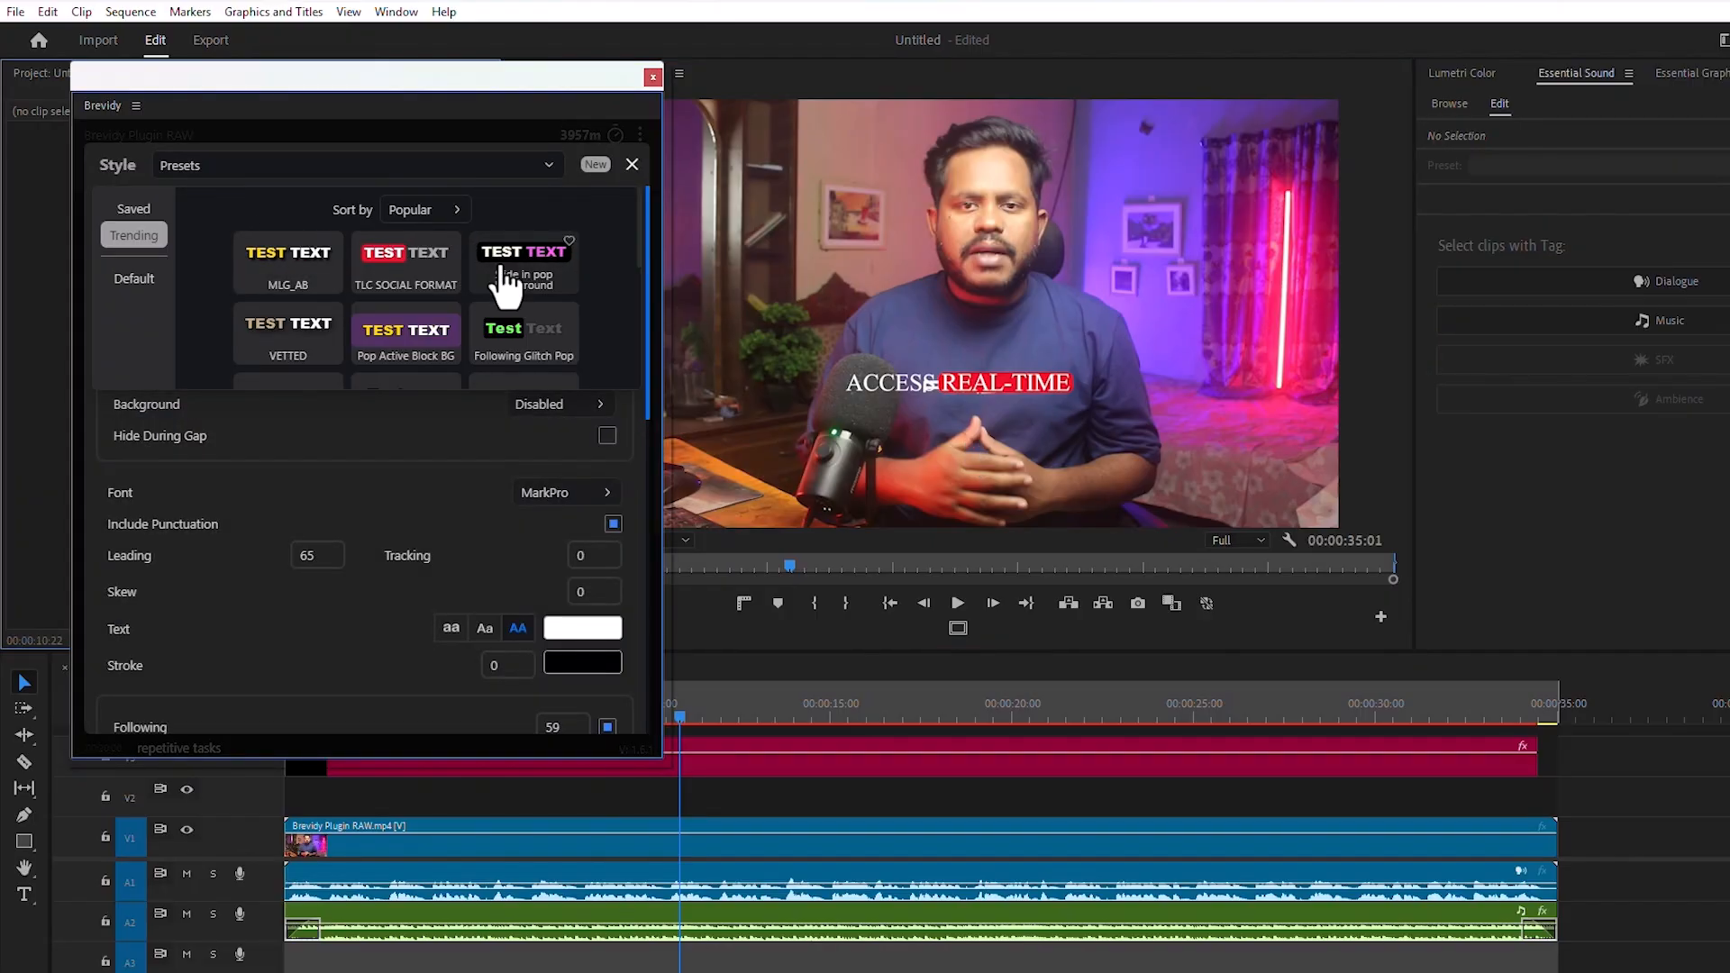
pyautogui.scroll(-5, 510, 287)
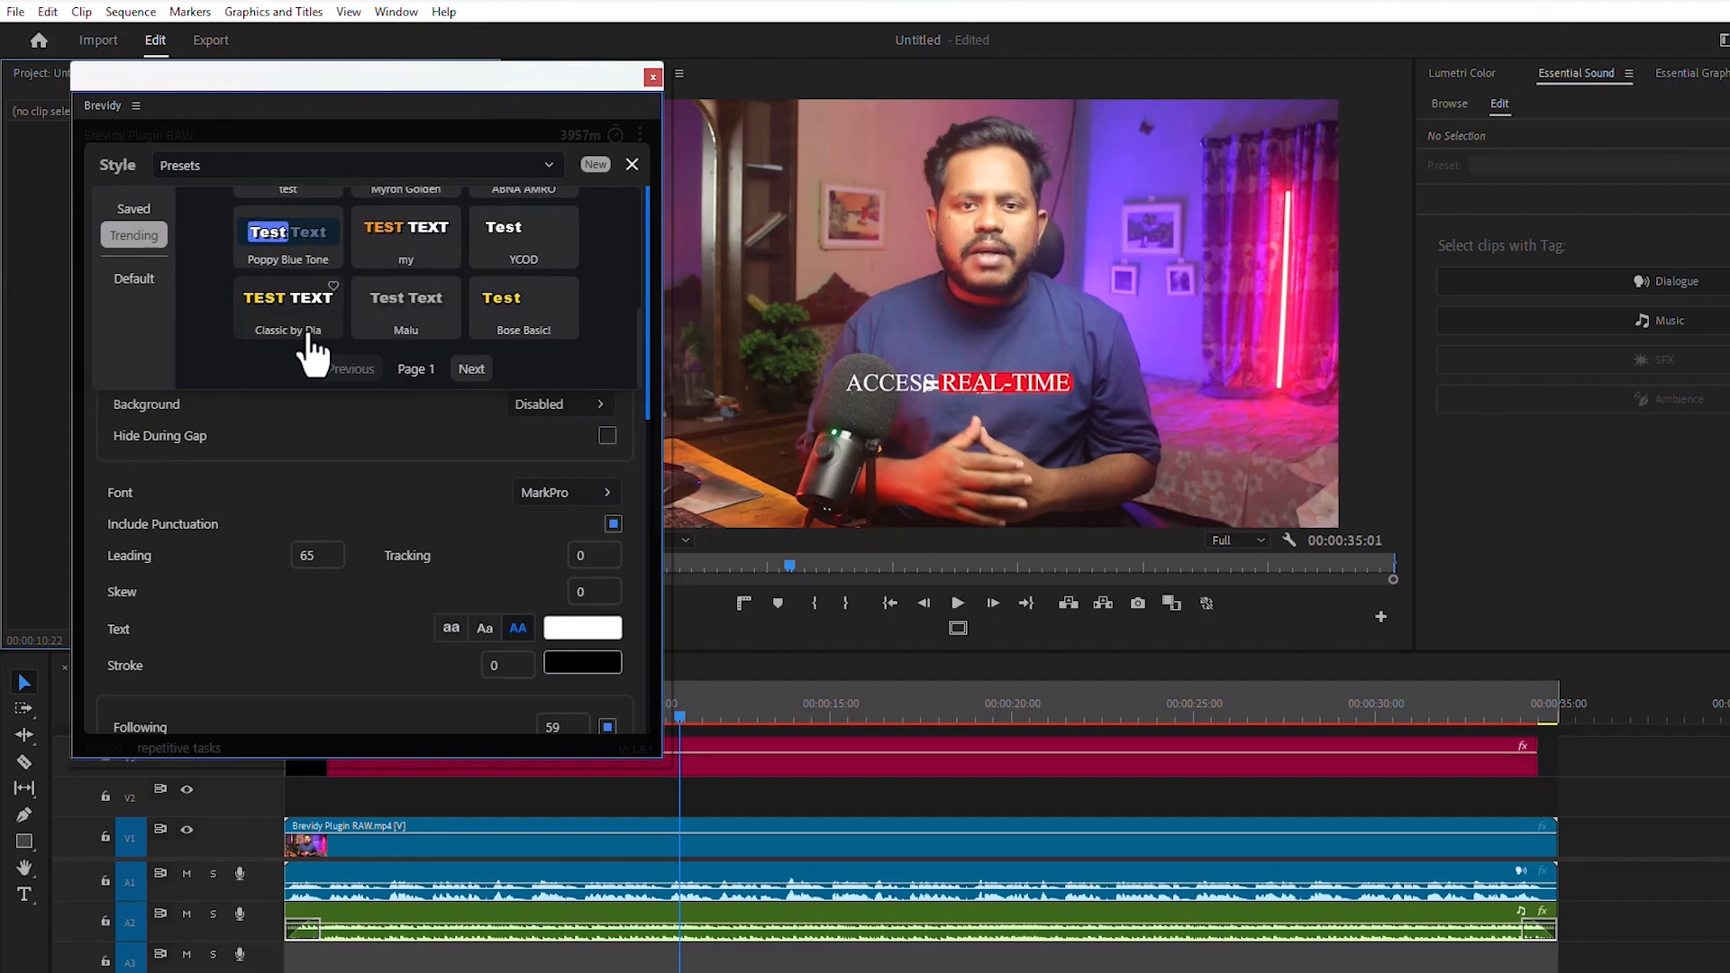
pyautogui.scroll(5, 239, 317)
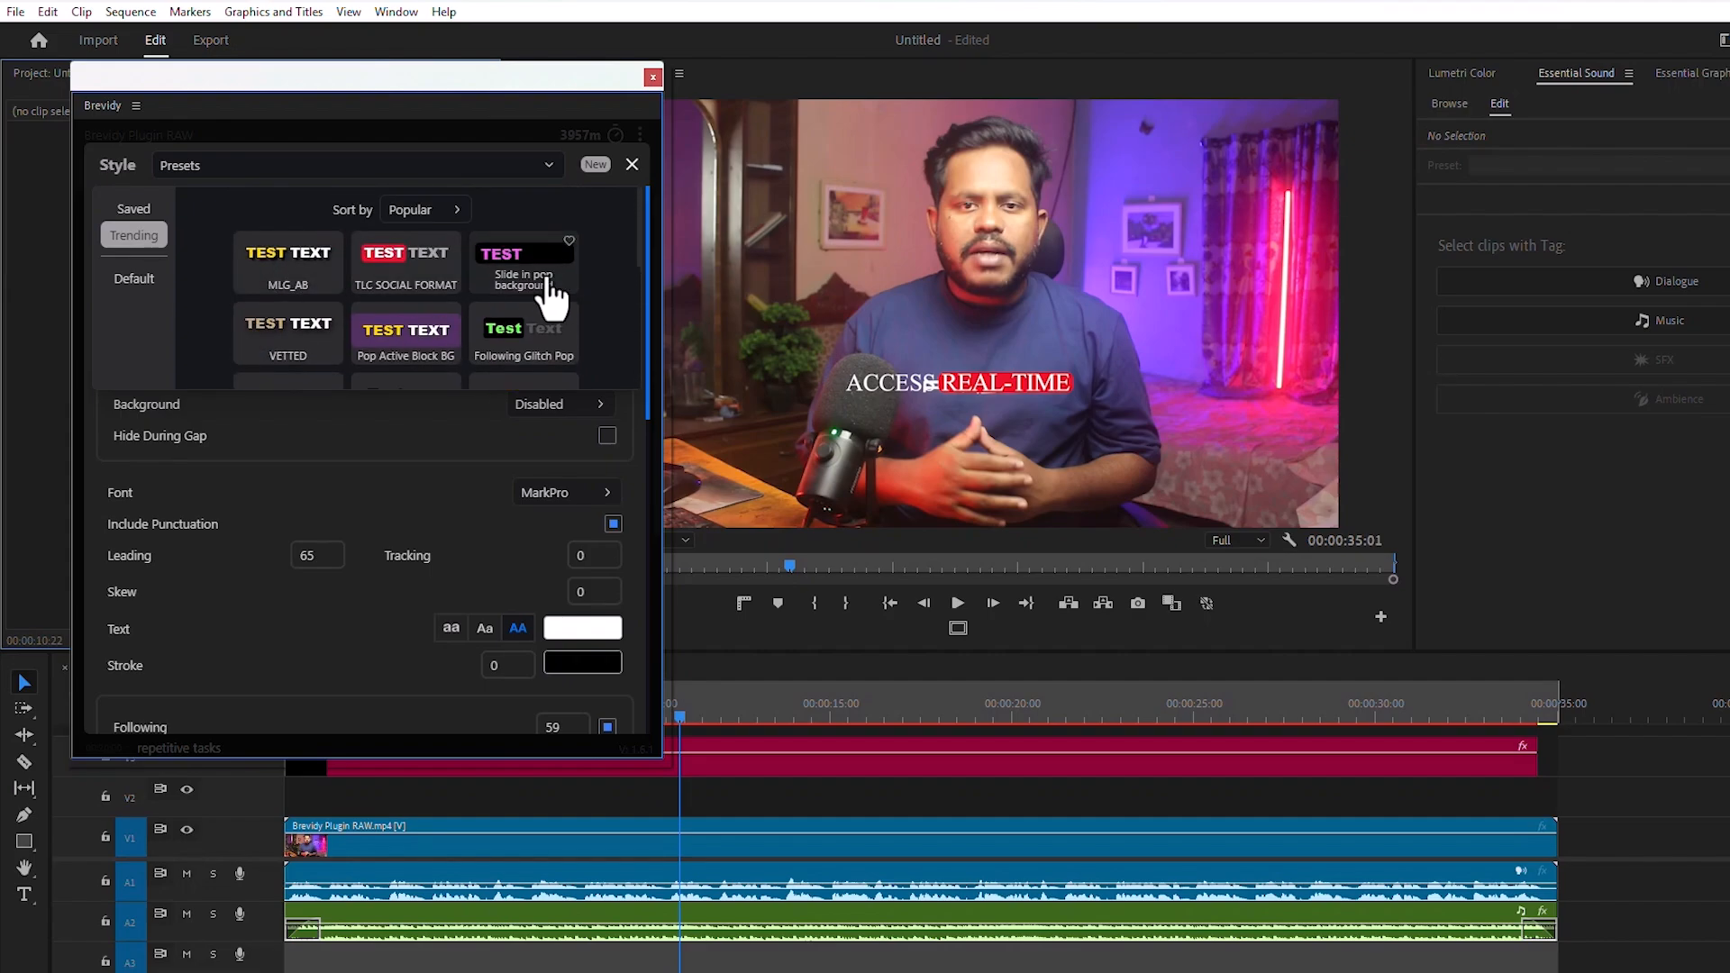
pyautogui.scroll(-5, 549, 298)
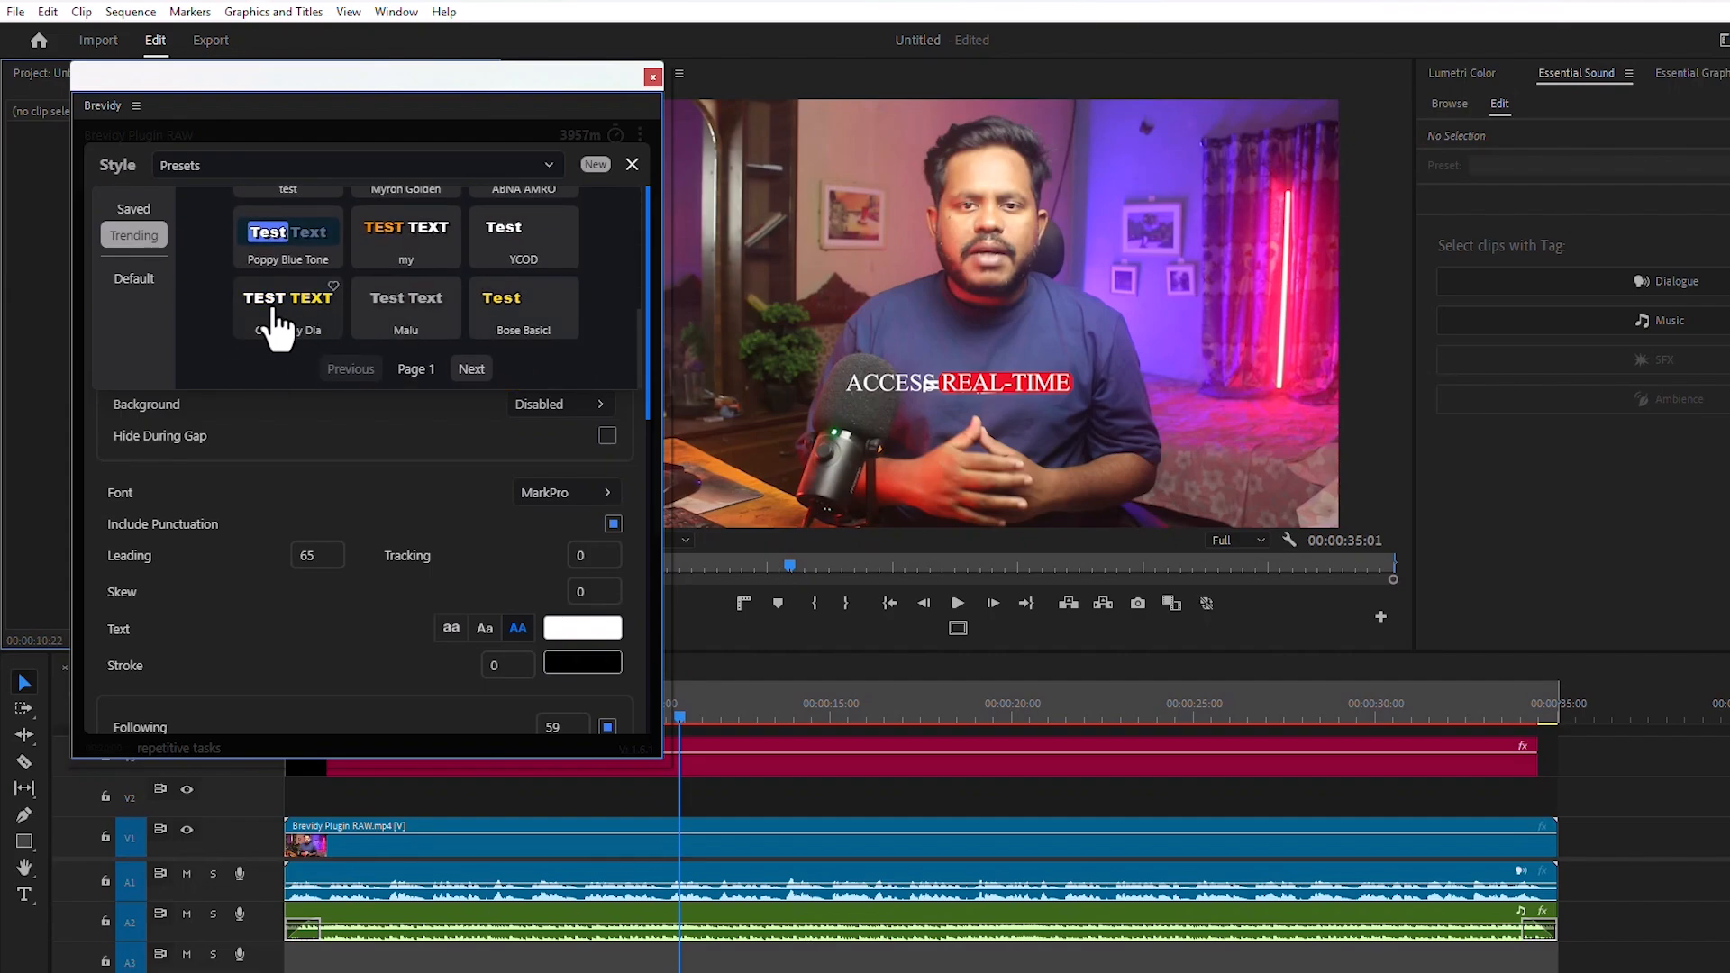
pyautogui.scroll(1, 275, 329)
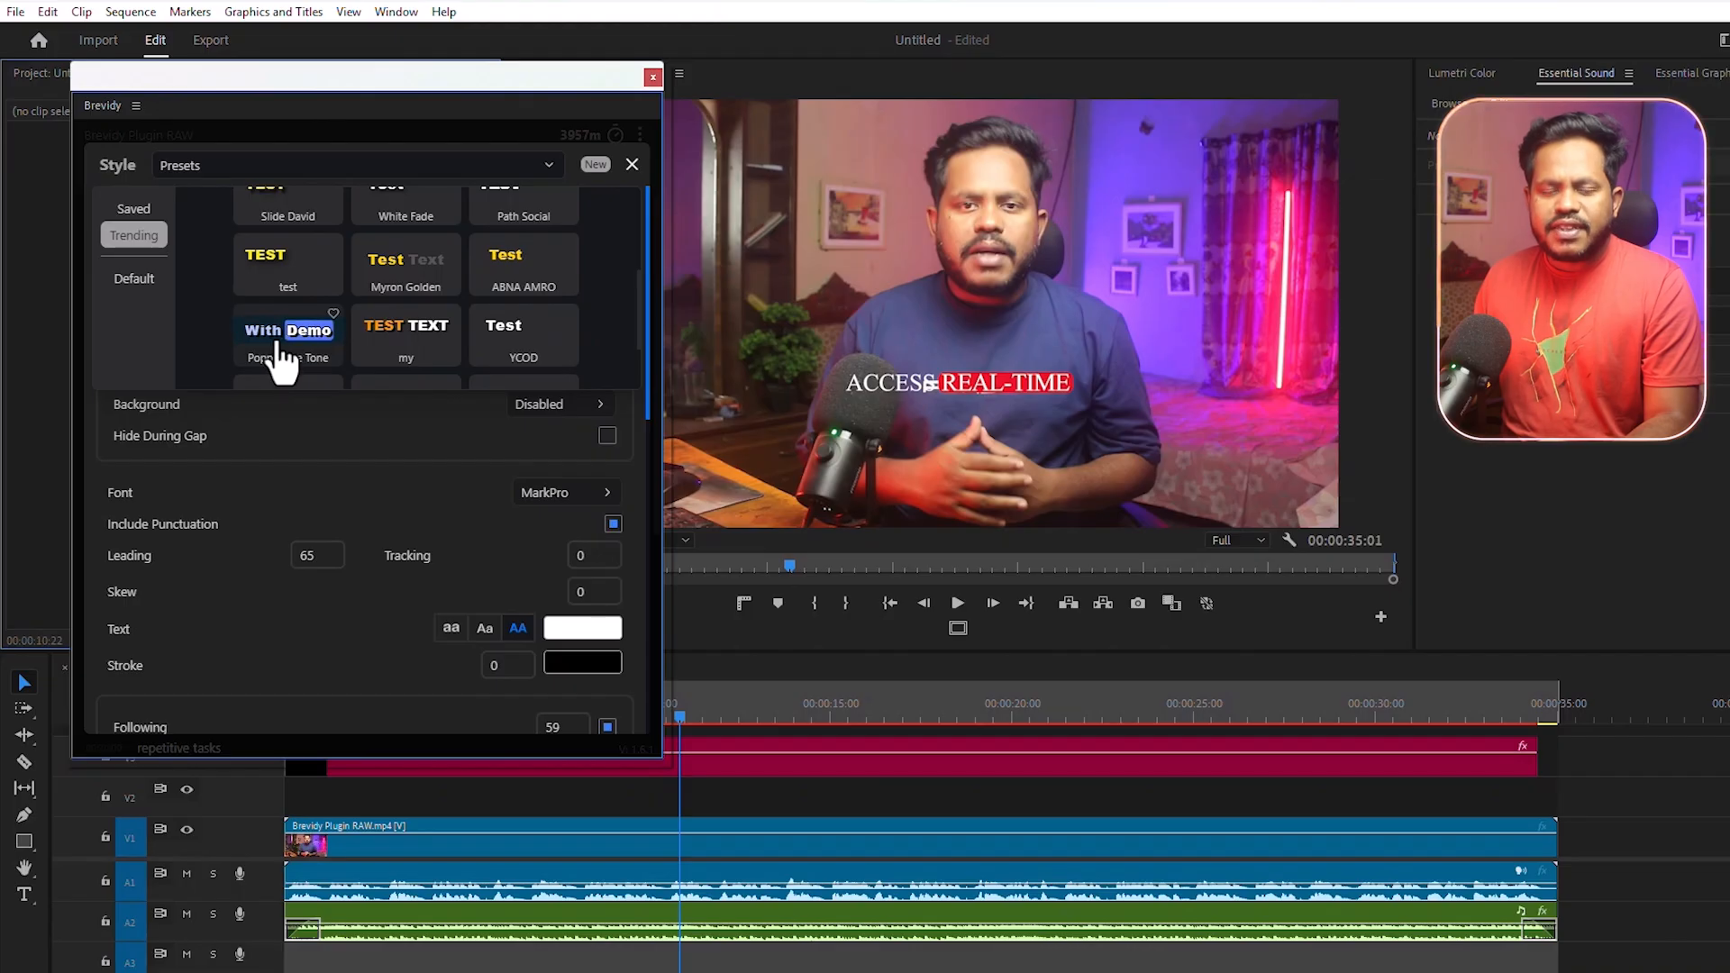
pyautogui.click(282, 338)
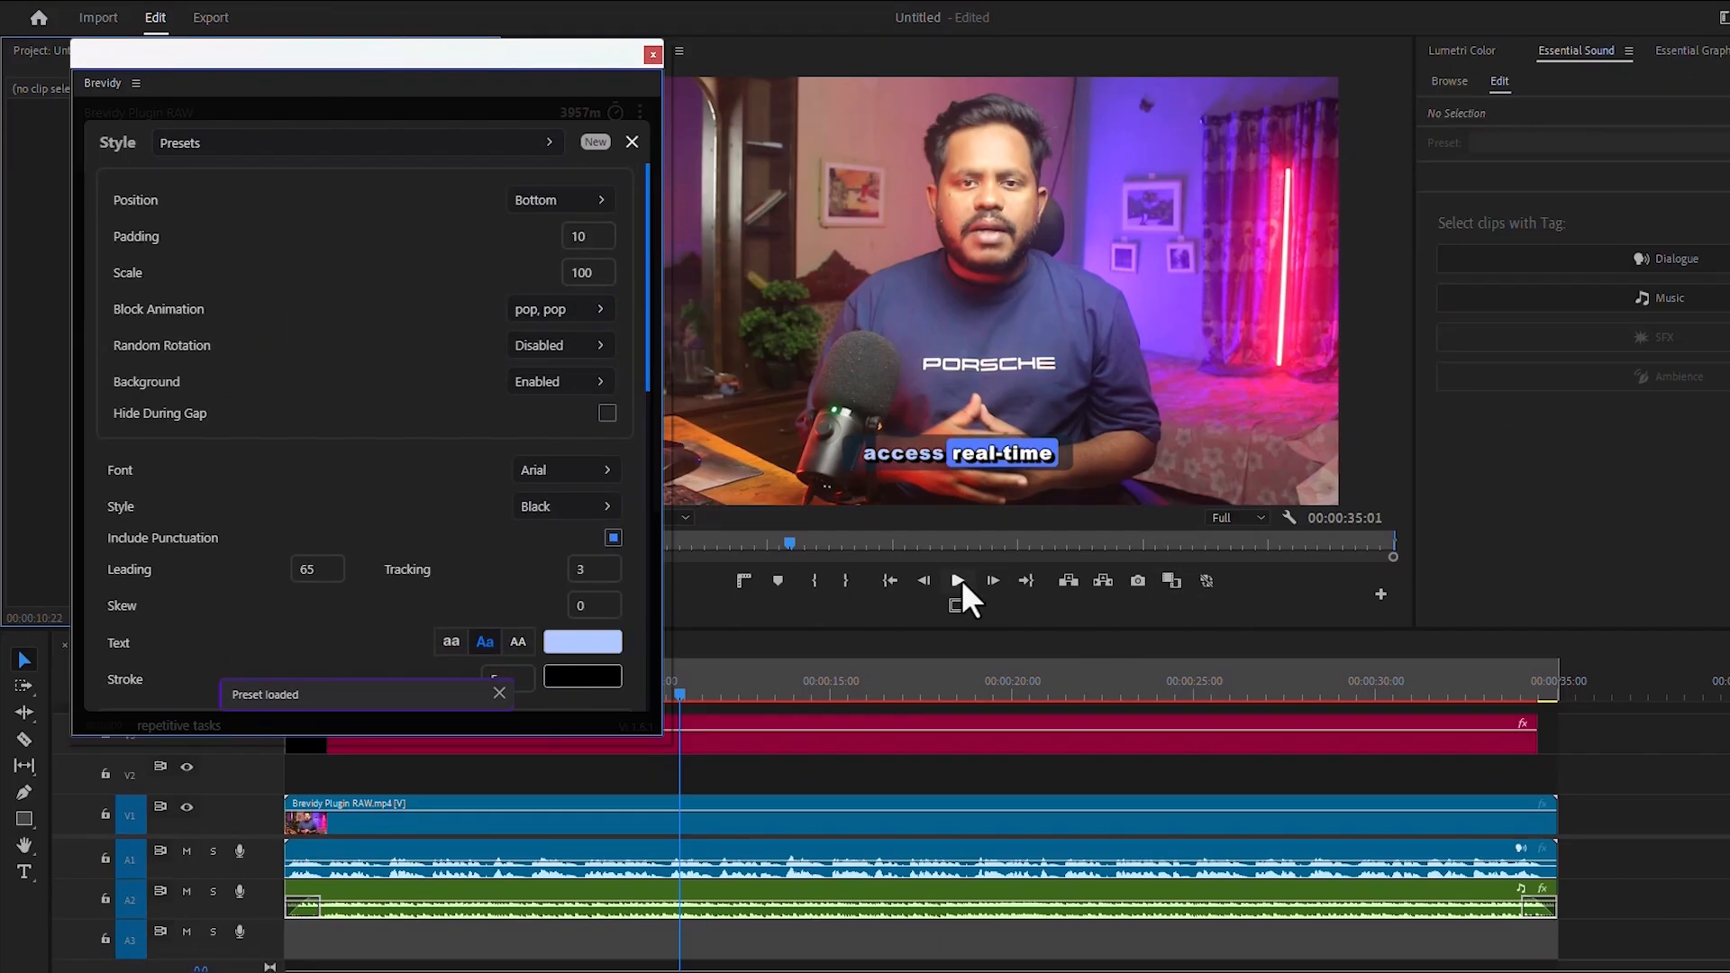
pyautogui.click(961, 603)
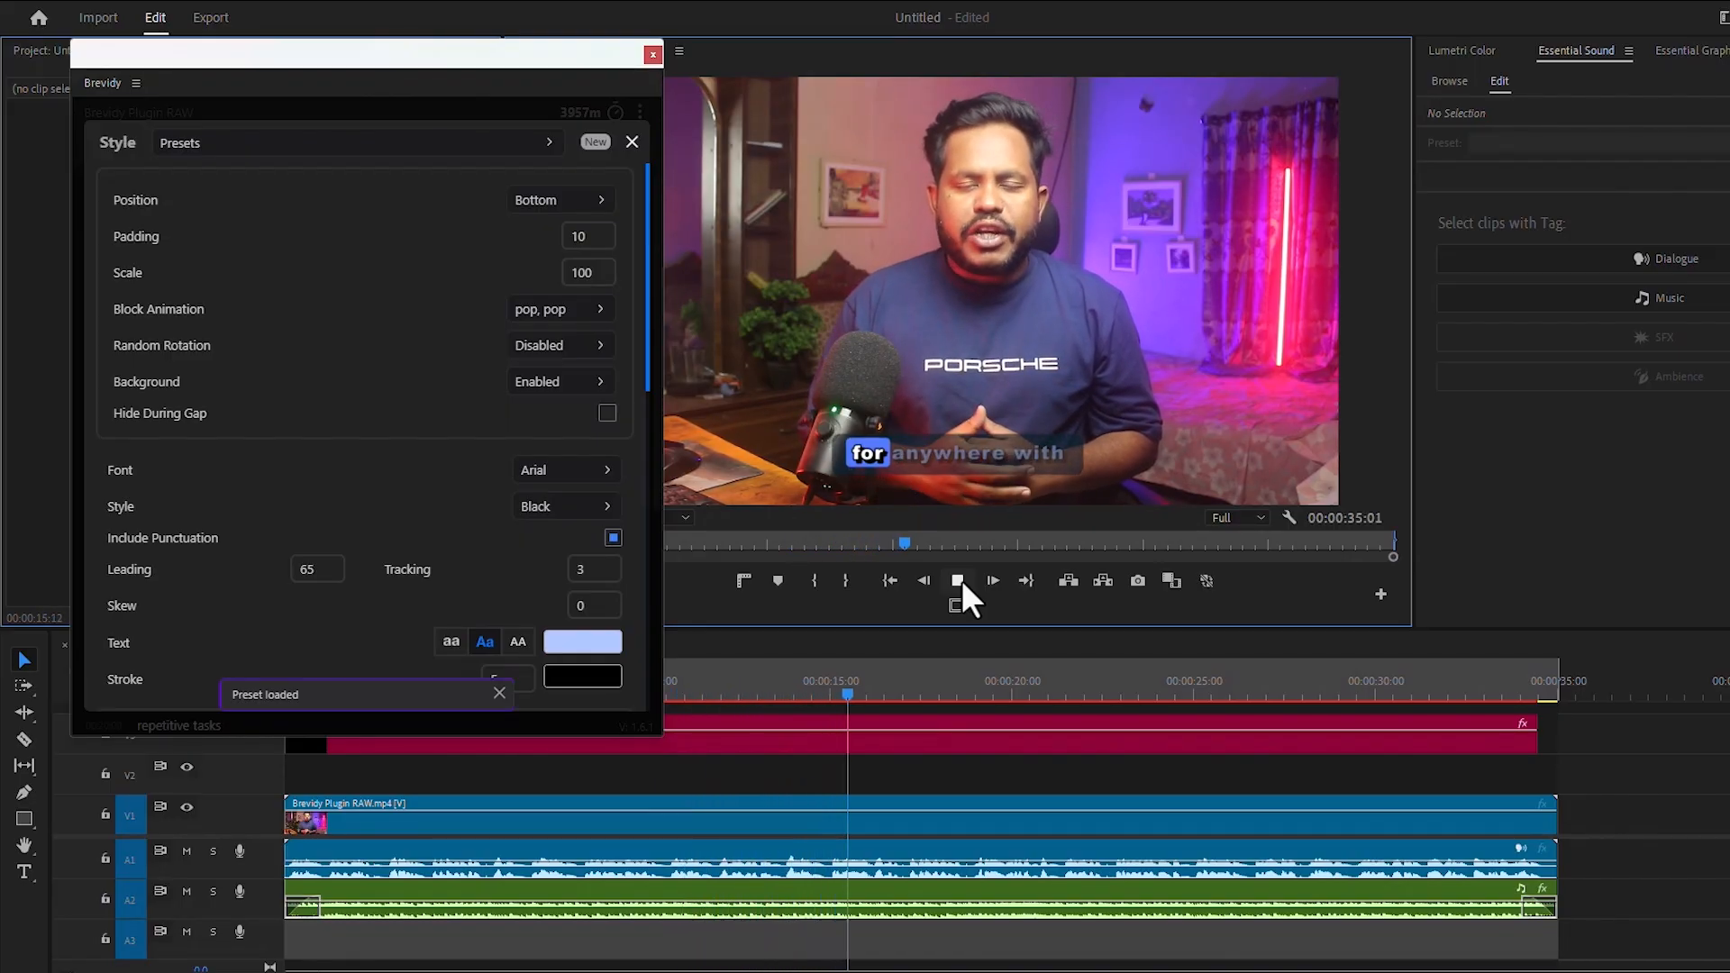
pyautogui.click(961, 580)
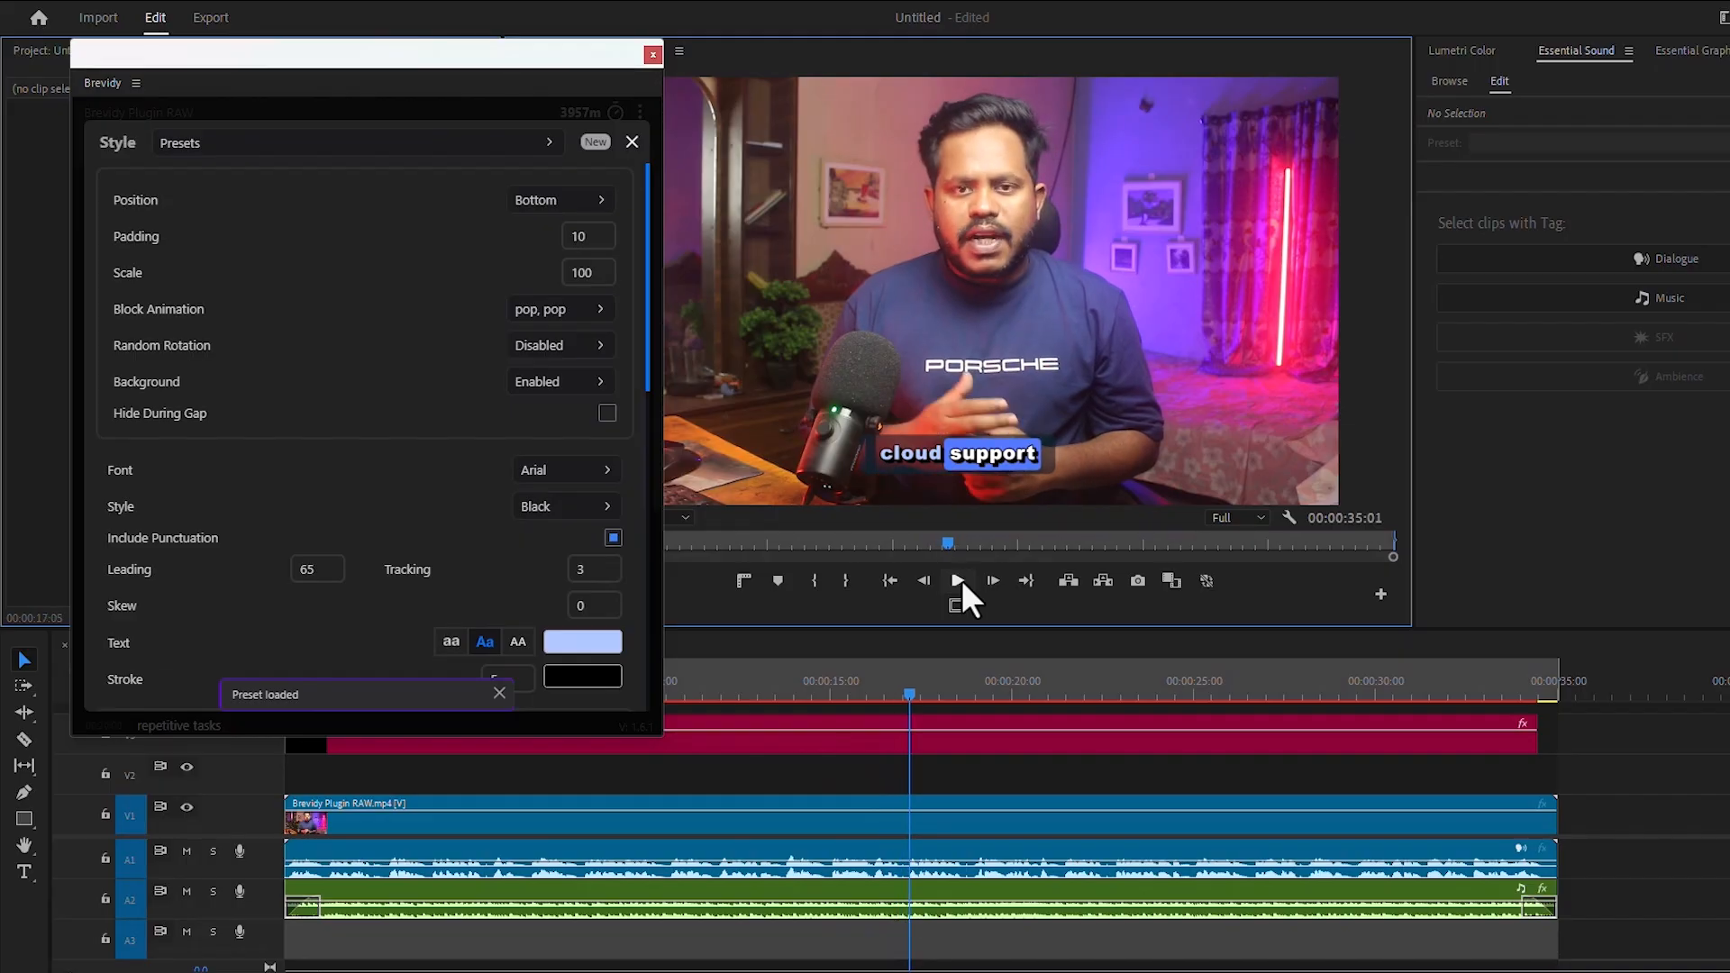
# Change the caption font to Montserrat in the style settings
pyautogui.click(532, 471)
pyautogui.scroll(-10, 412, 624)
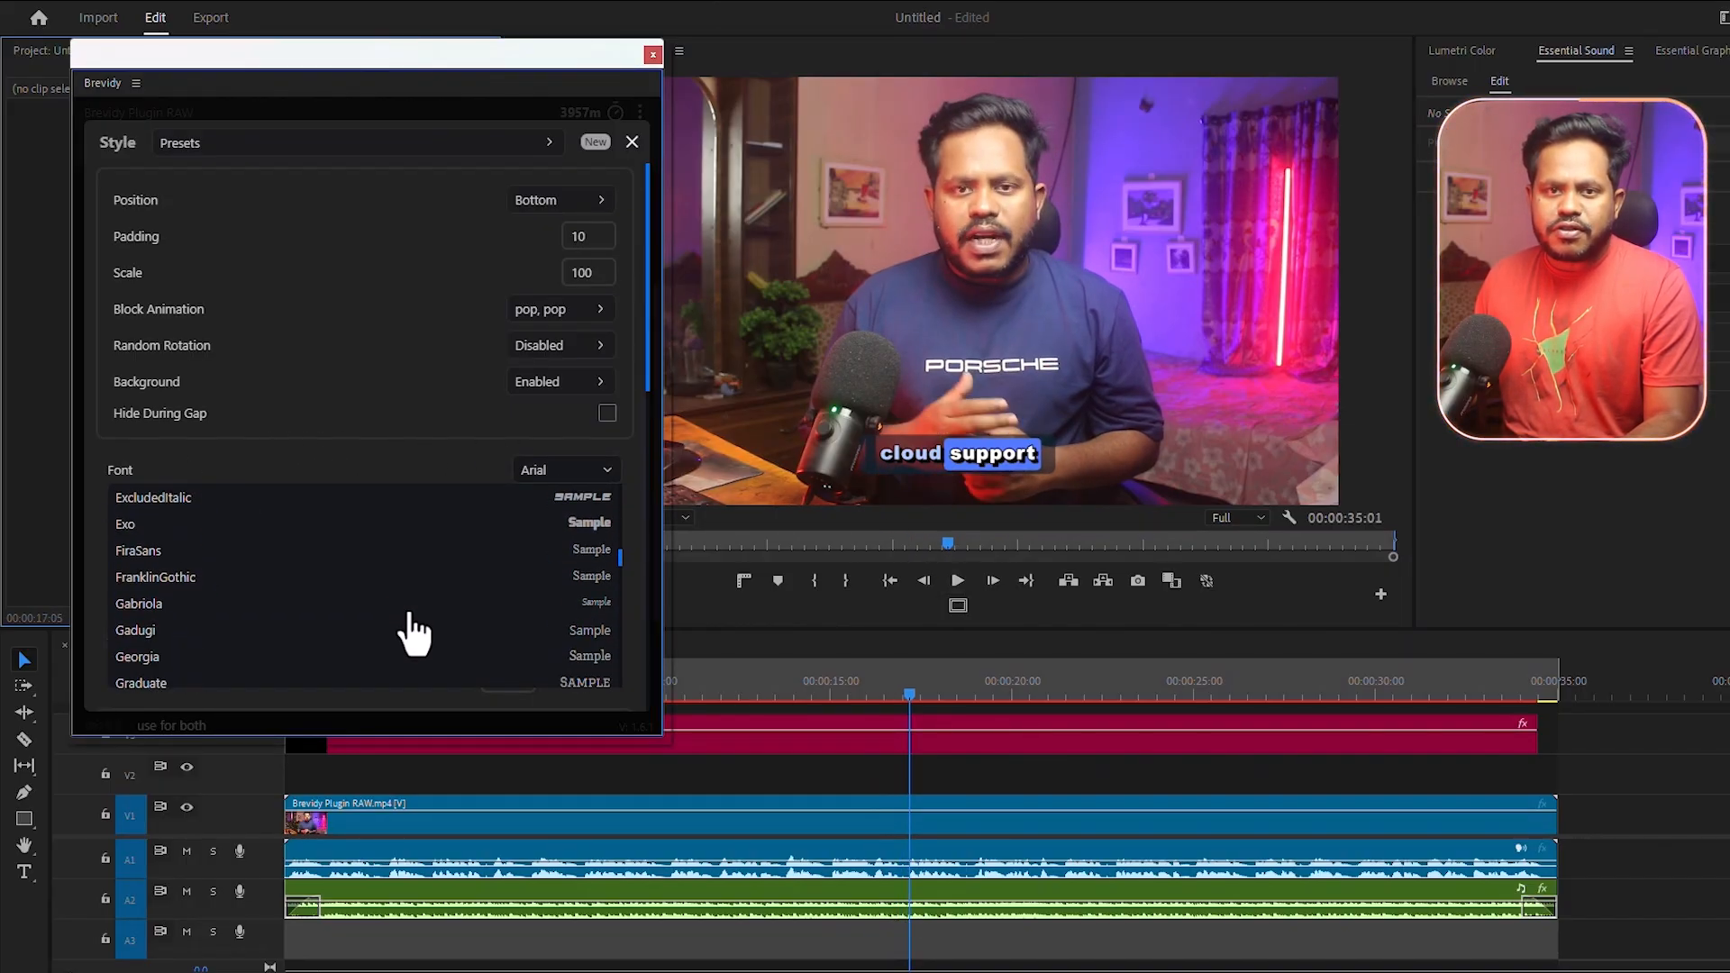
pyautogui.scroll(-15, 412, 622)
pyautogui.click(411, 622)
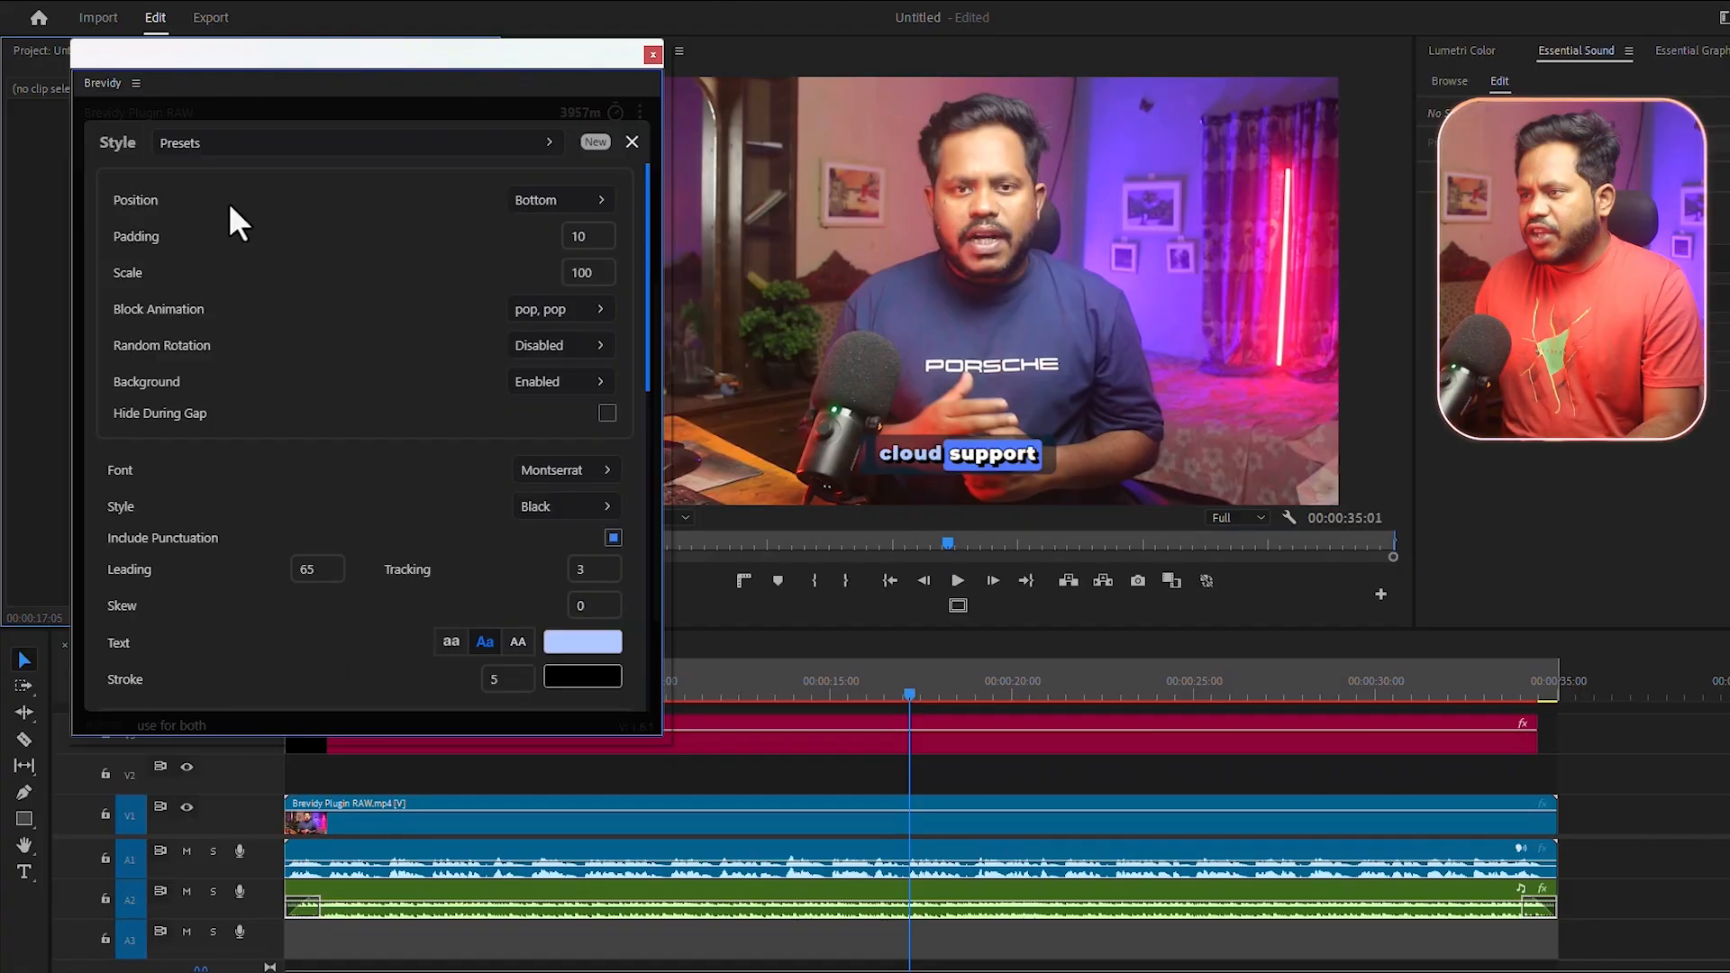
# Try the Middle and Top positions for the captions and return the position to Bottom
pyautogui.click(560, 203)
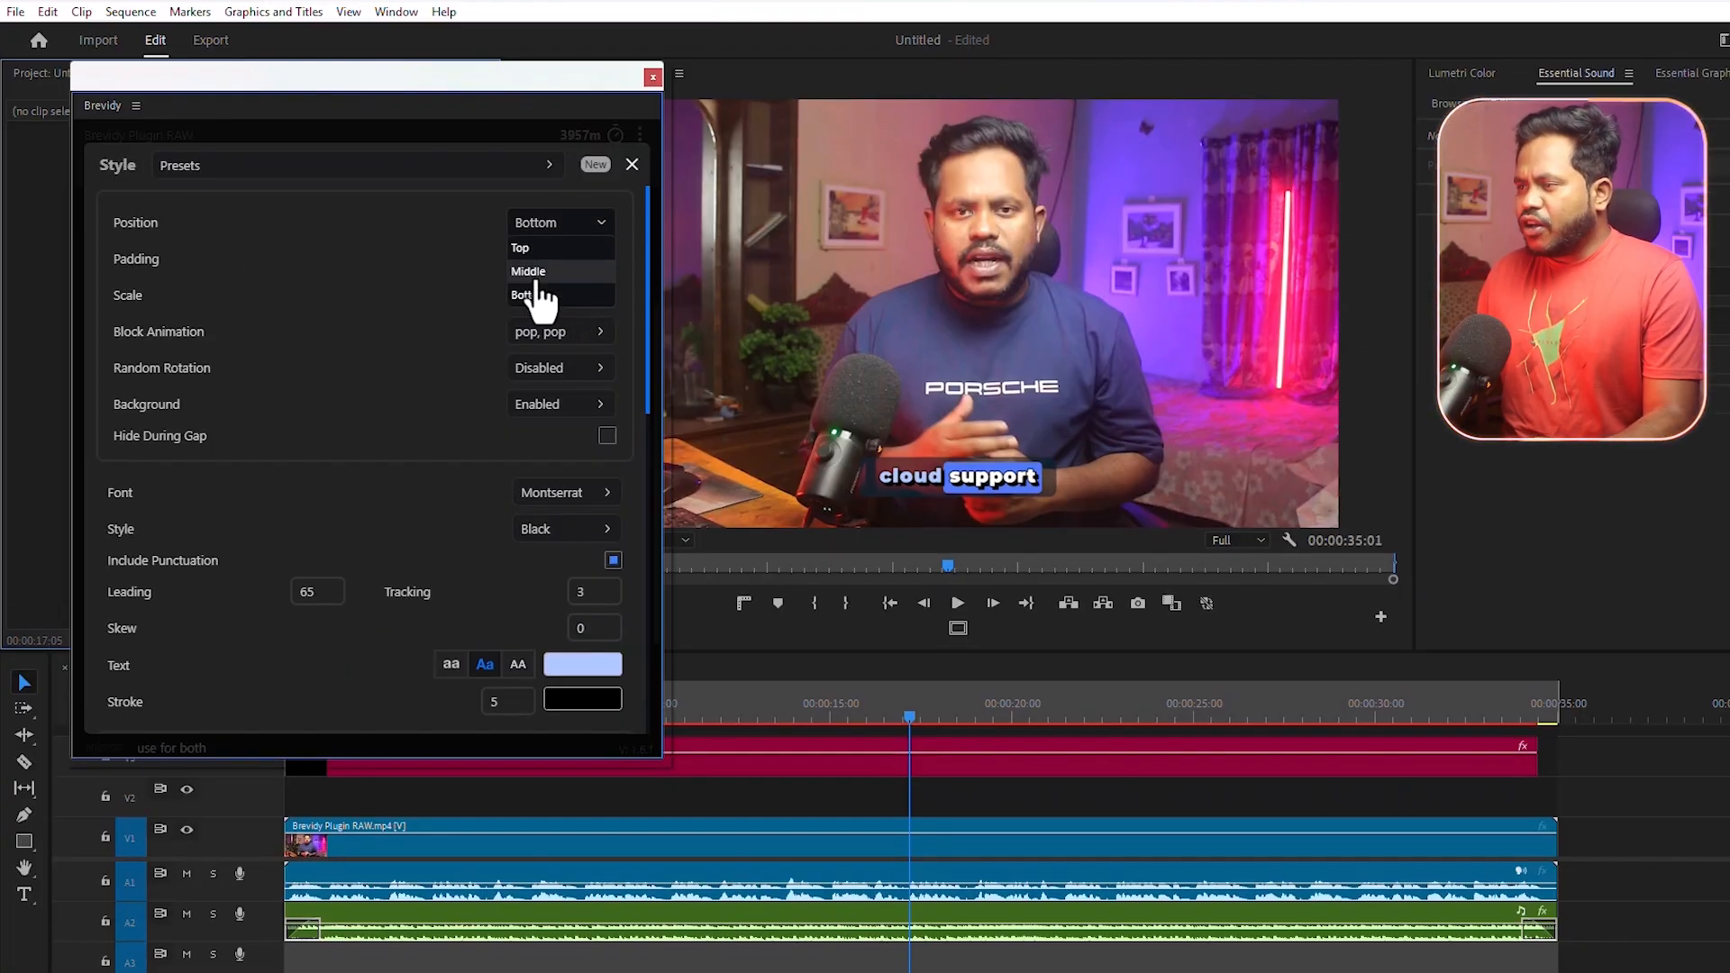
pyautogui.click(532, 250)
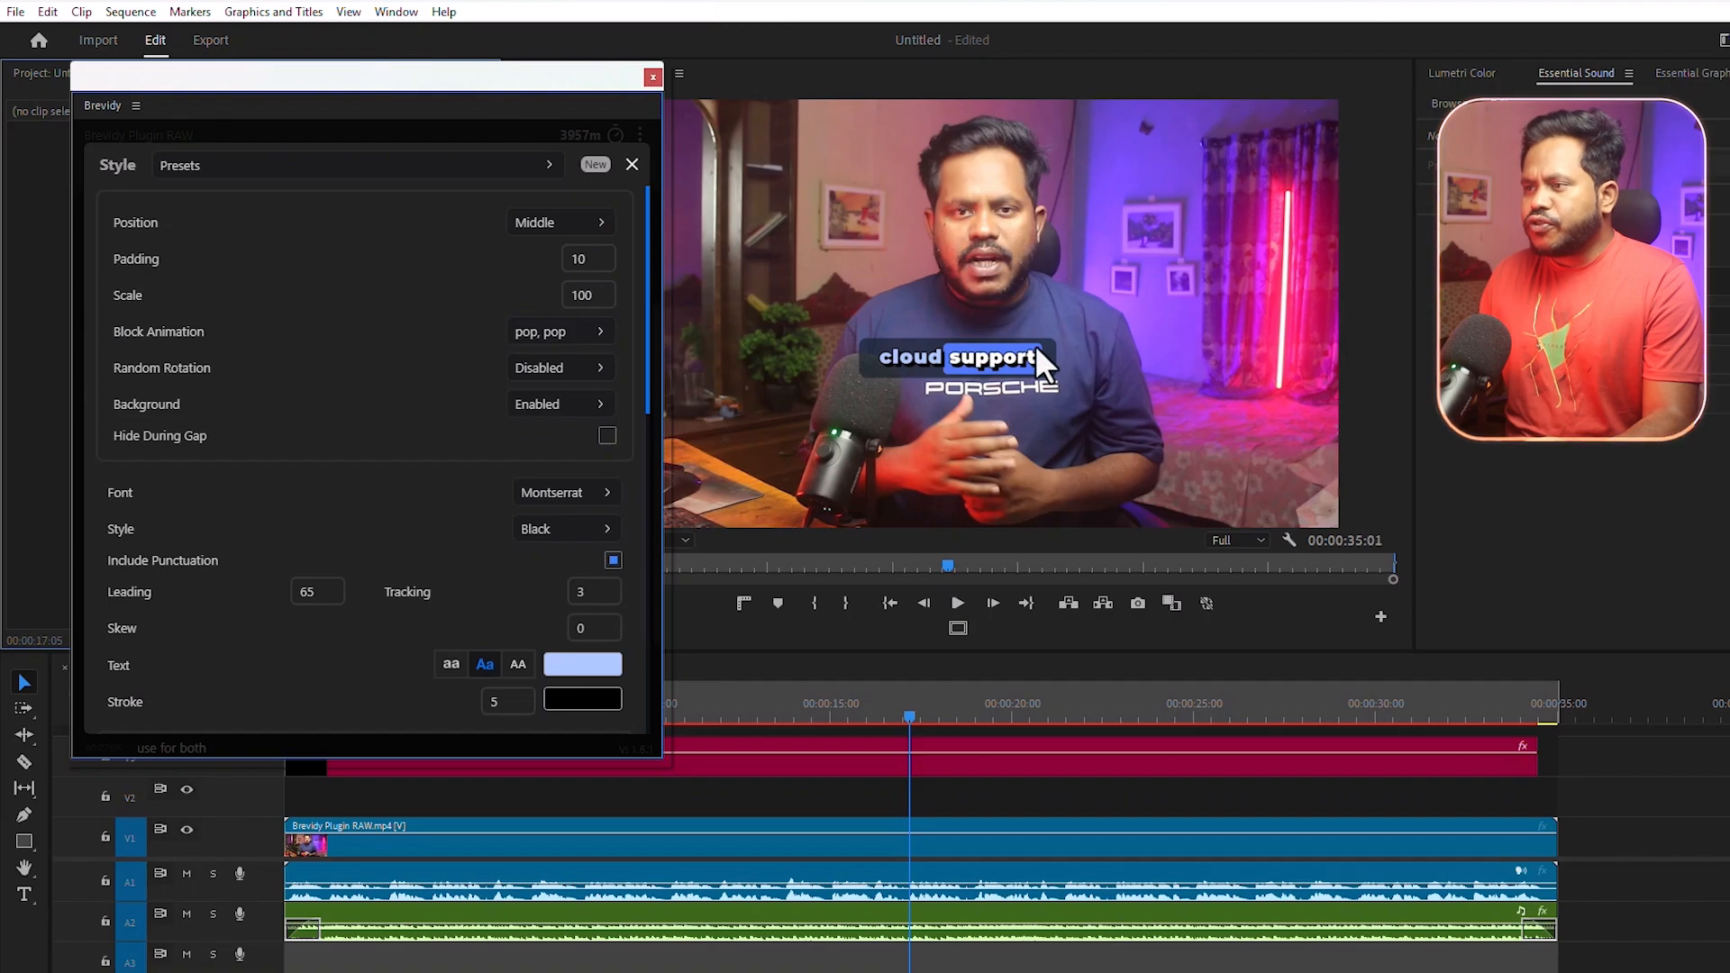
pyautogui.click(550, 227)
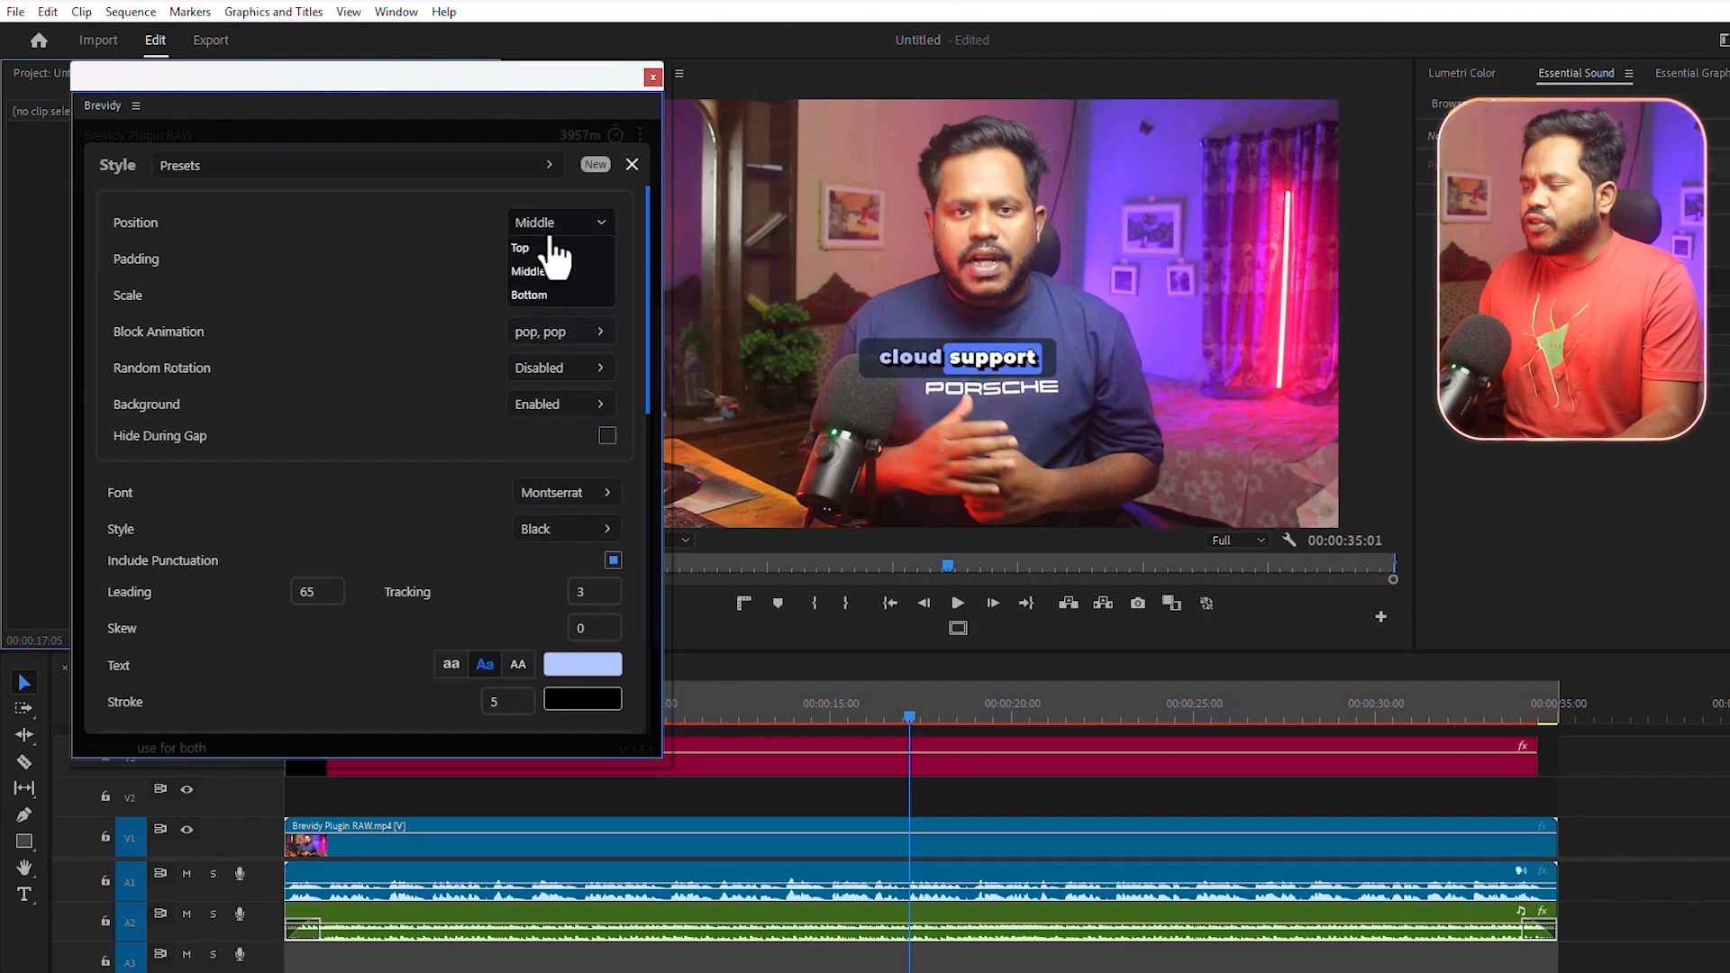
pyautogui.click(554, 241)
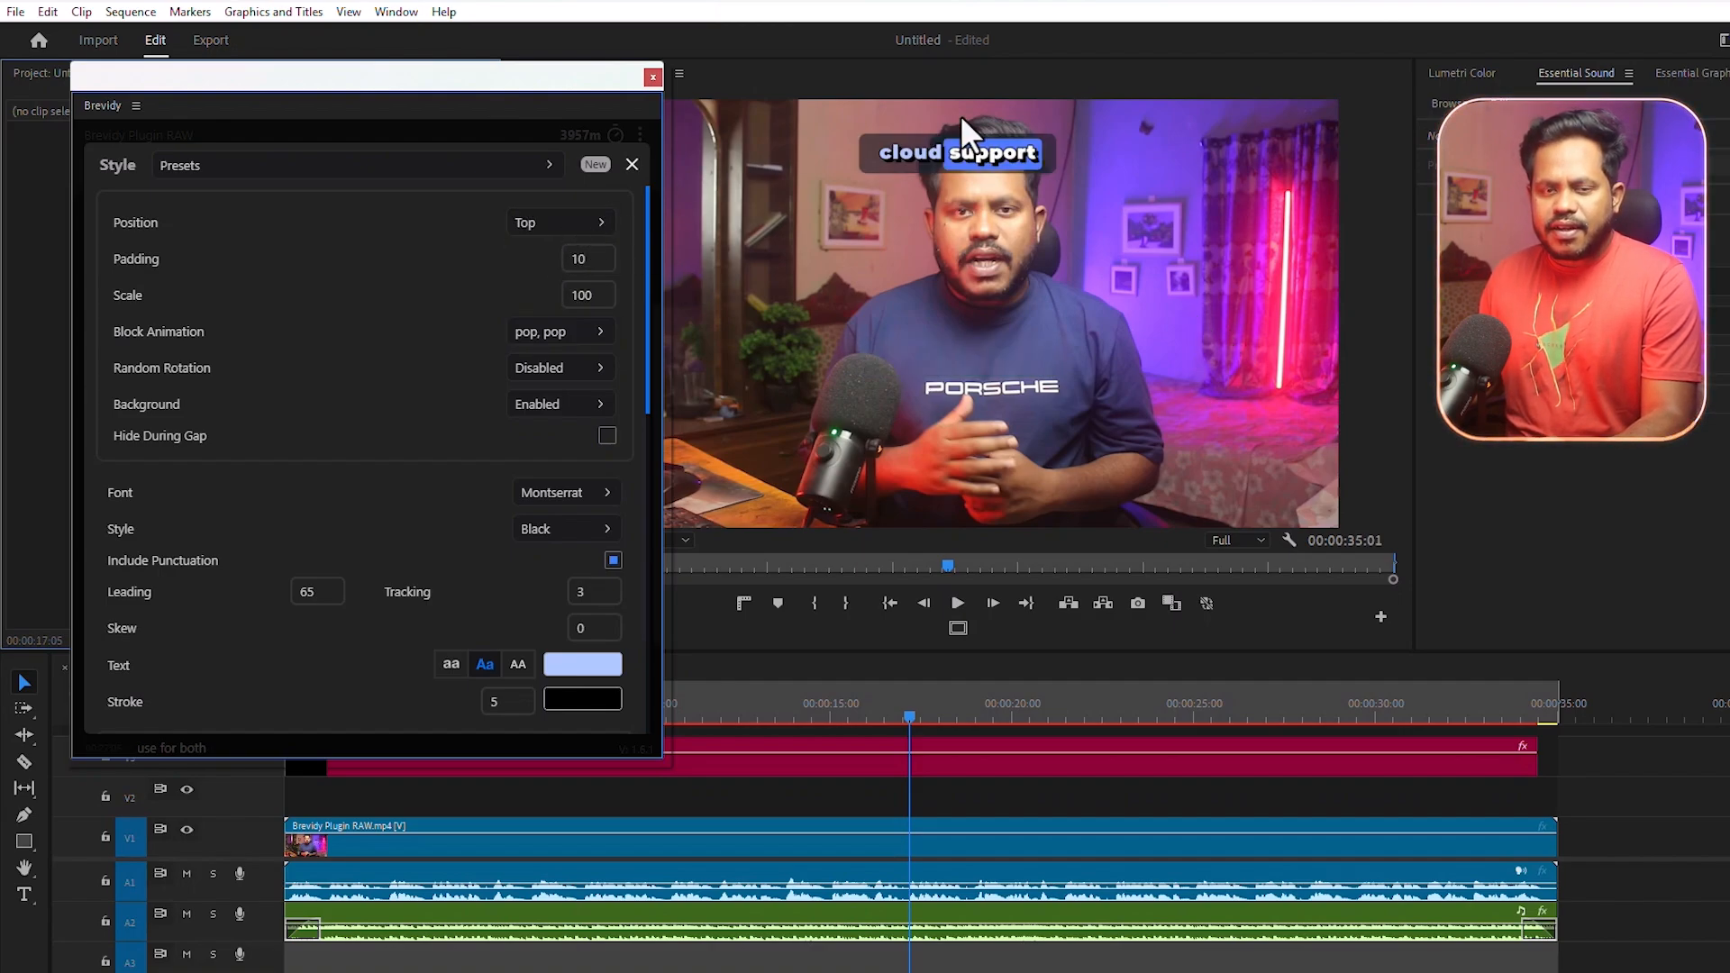
pyautogui.click(579, 225)
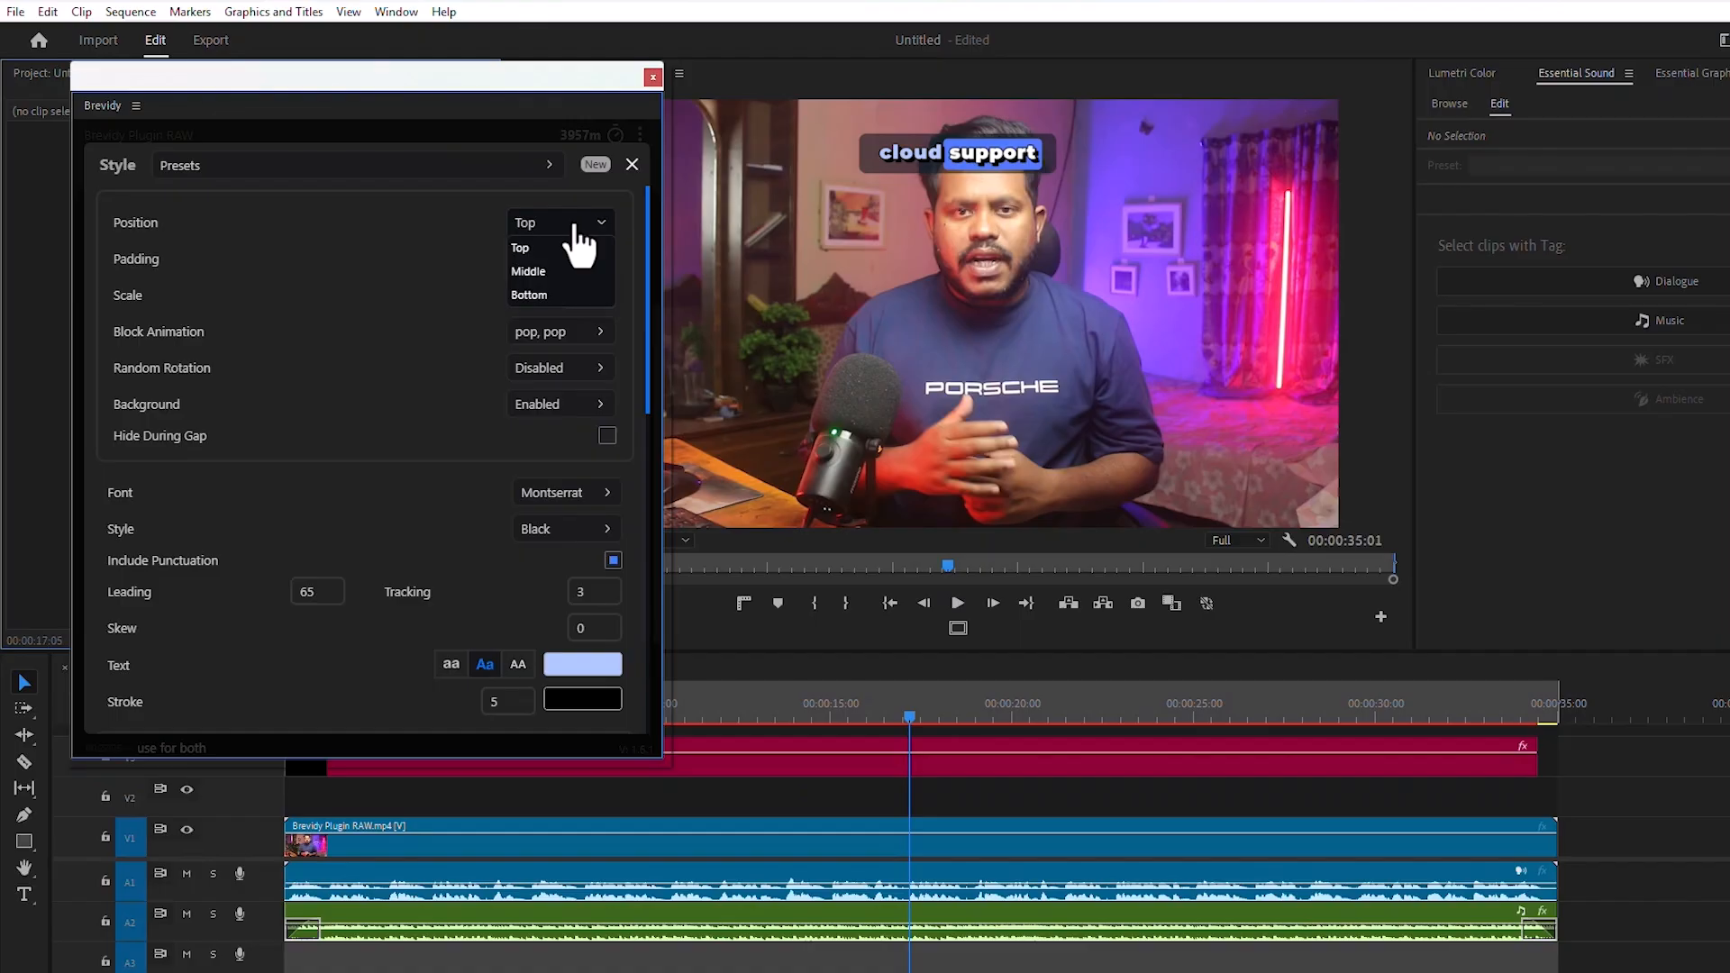
pyautogui.click(530, 295)
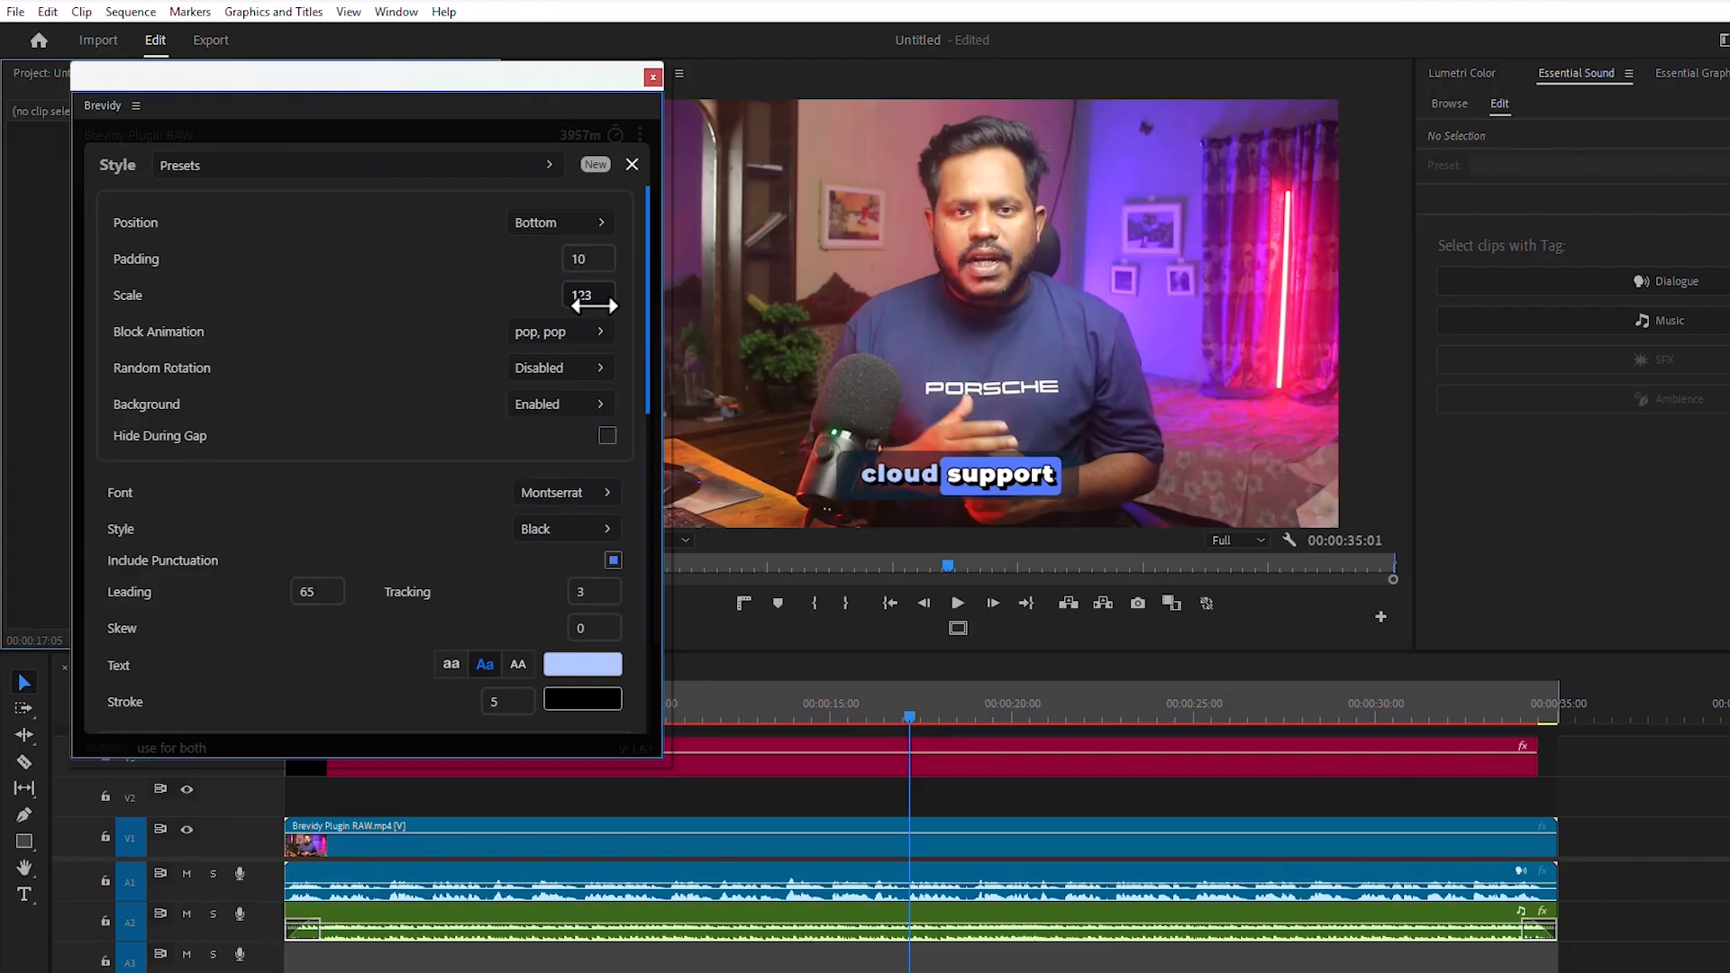
# Try random rotation on the captions with a rotation of 27, preview it in playback, and disable it again
pyautogui.click(558, 369)
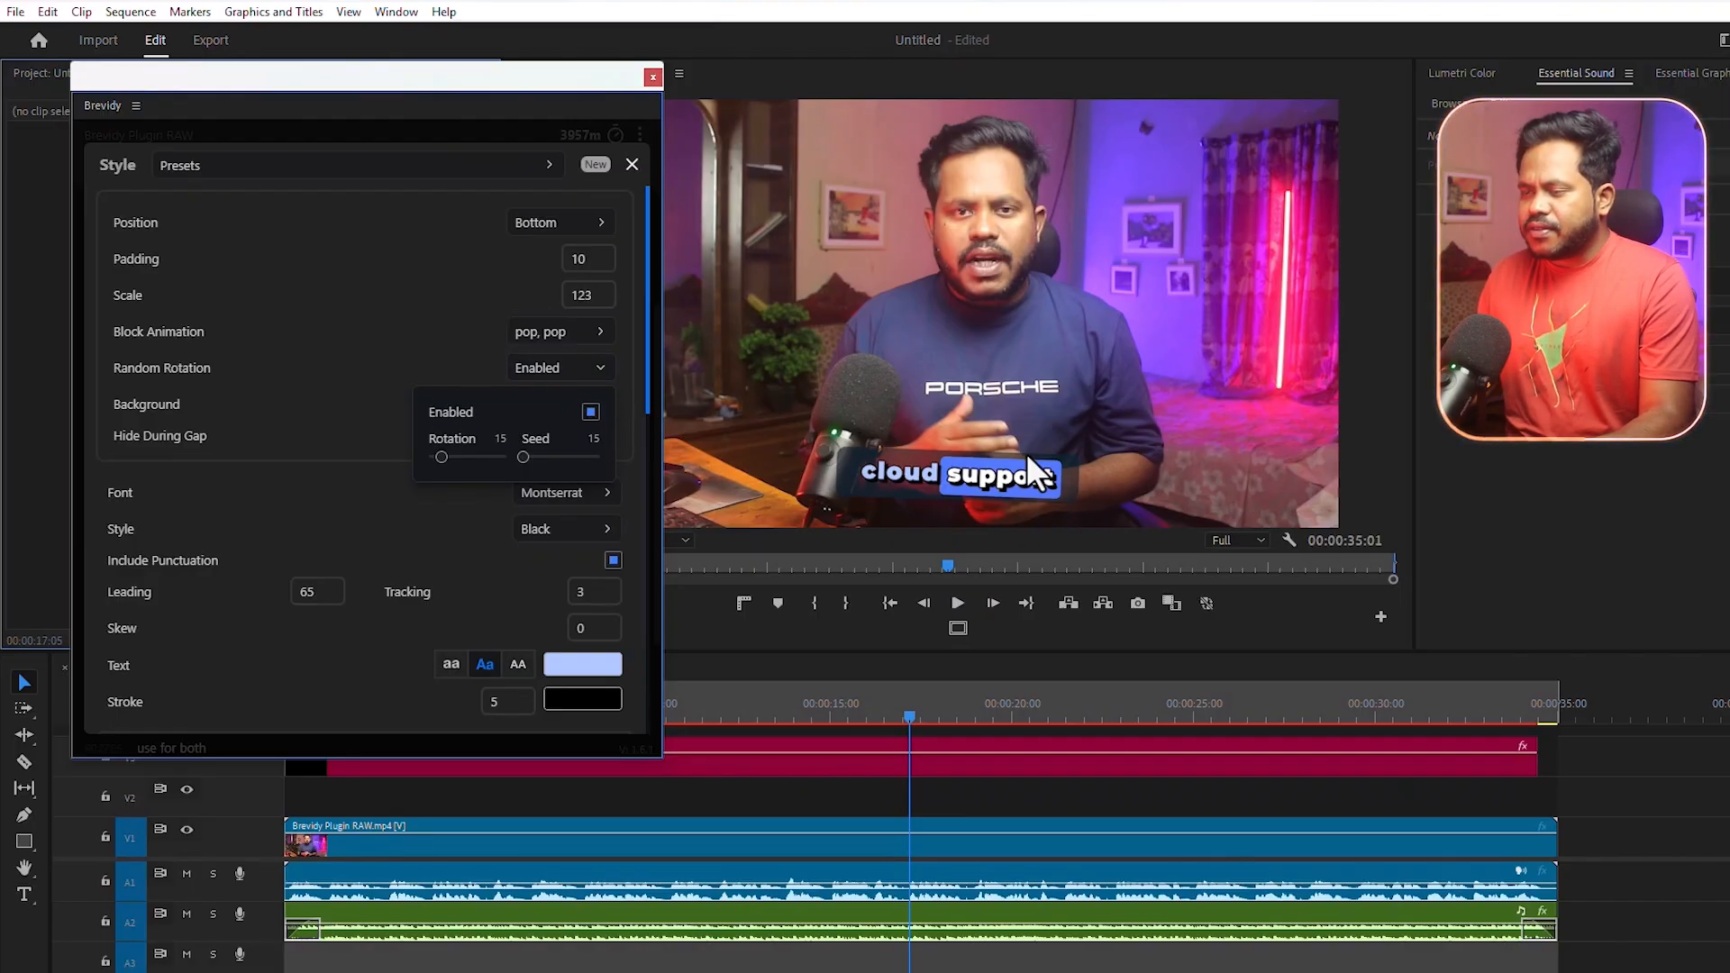
pyautogui.moveTo(442, 458); pyautogui.dragTo(452, 458)
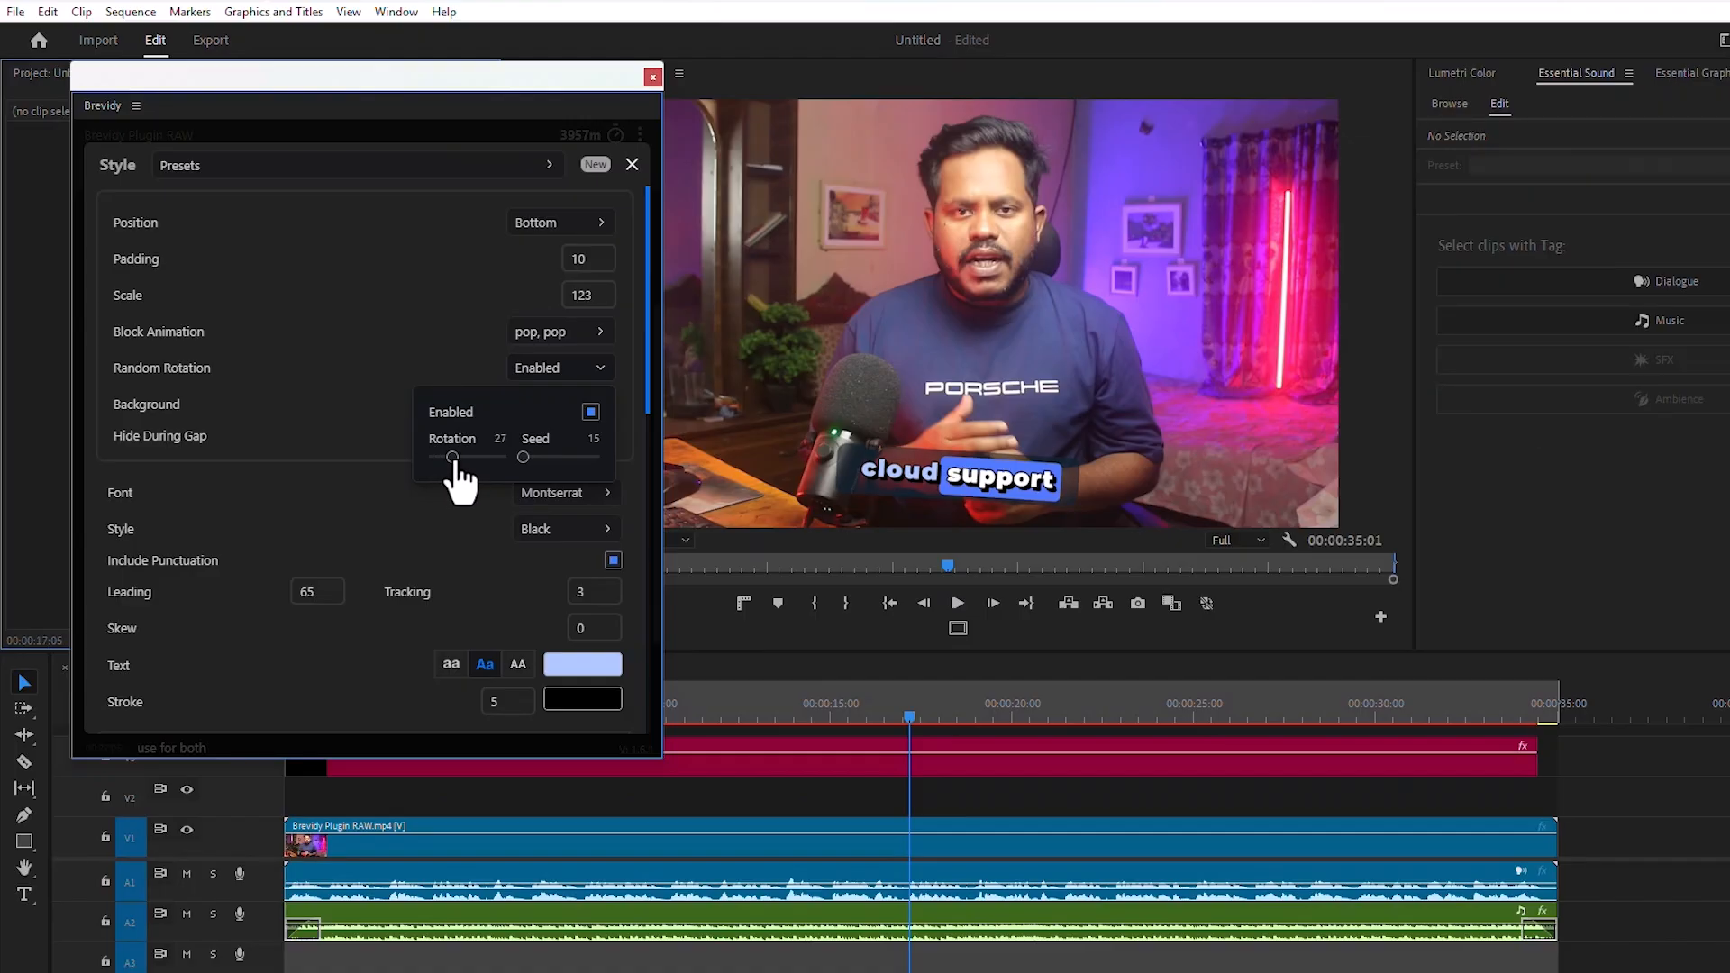
pyautogui.click(956, 603)
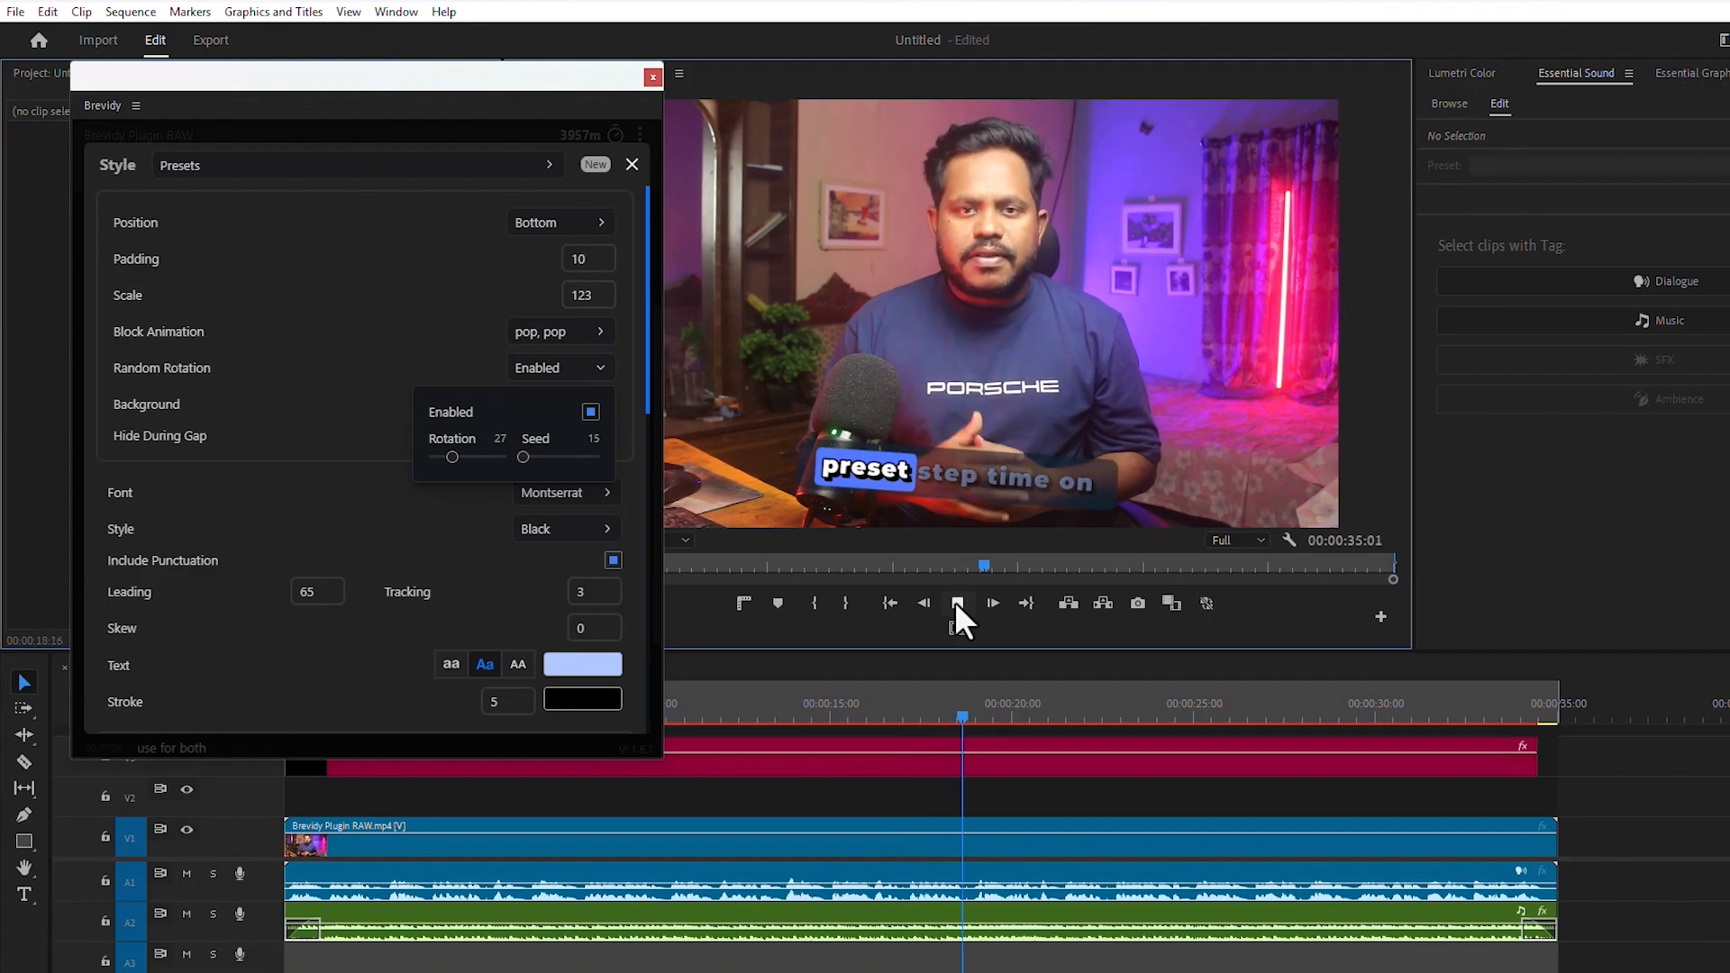
pyautogui.click(956, 603)
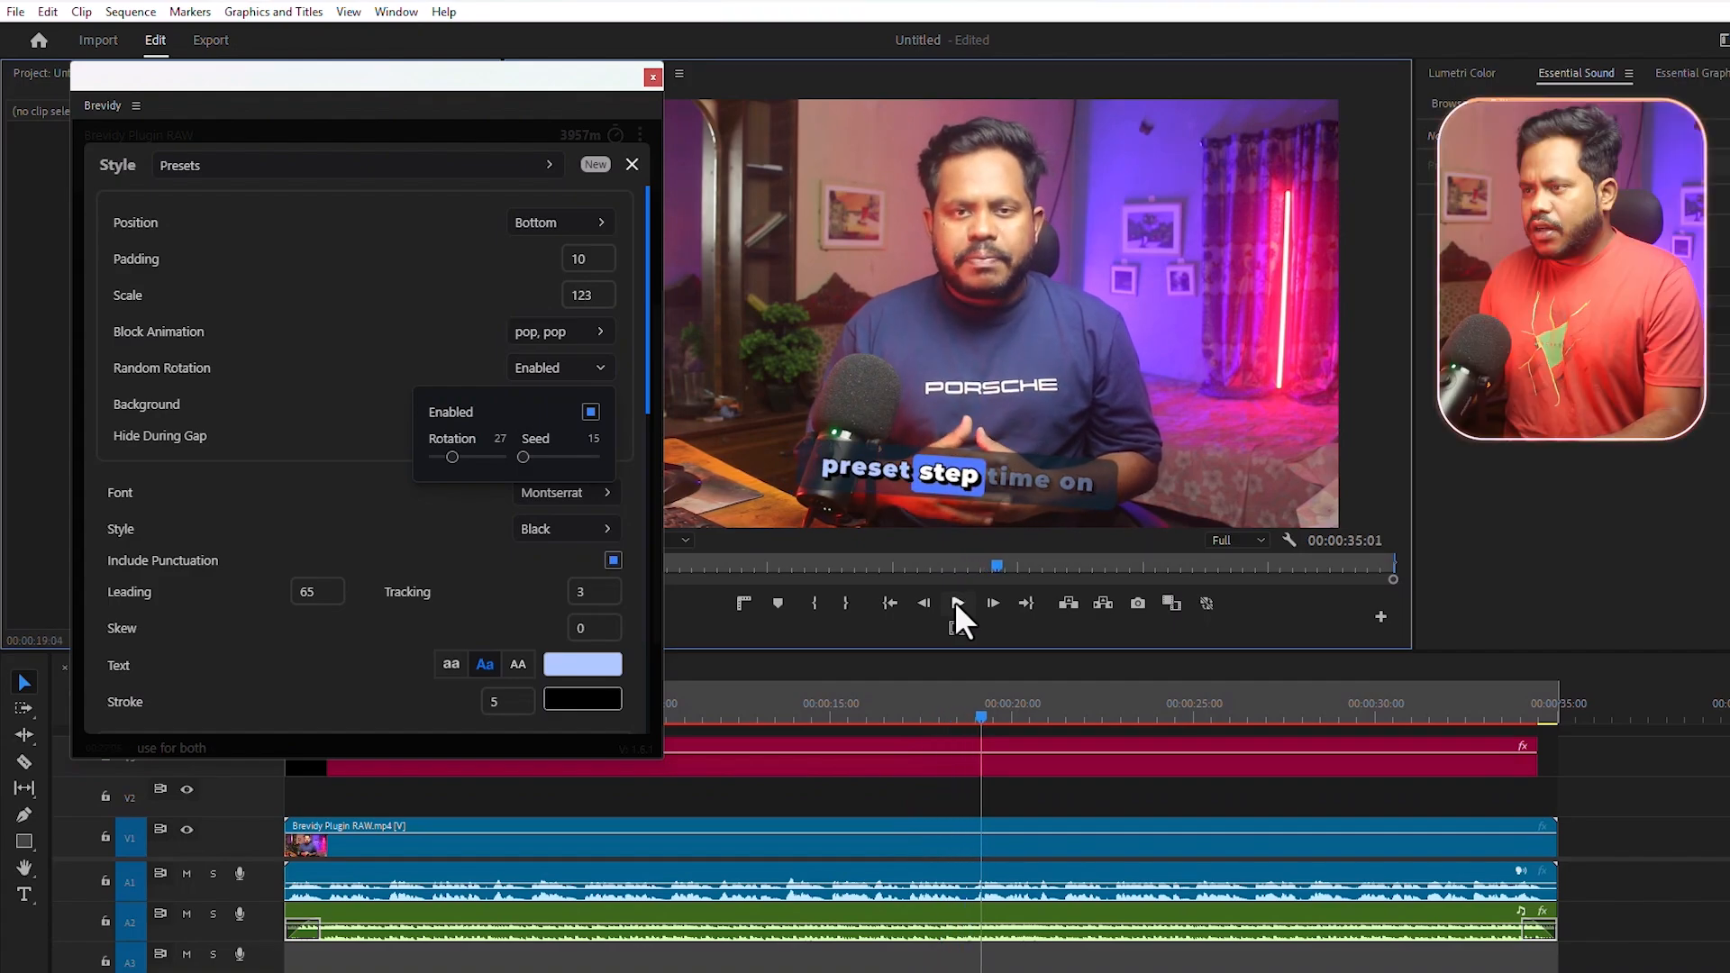
pyautogui.click(590, 412)
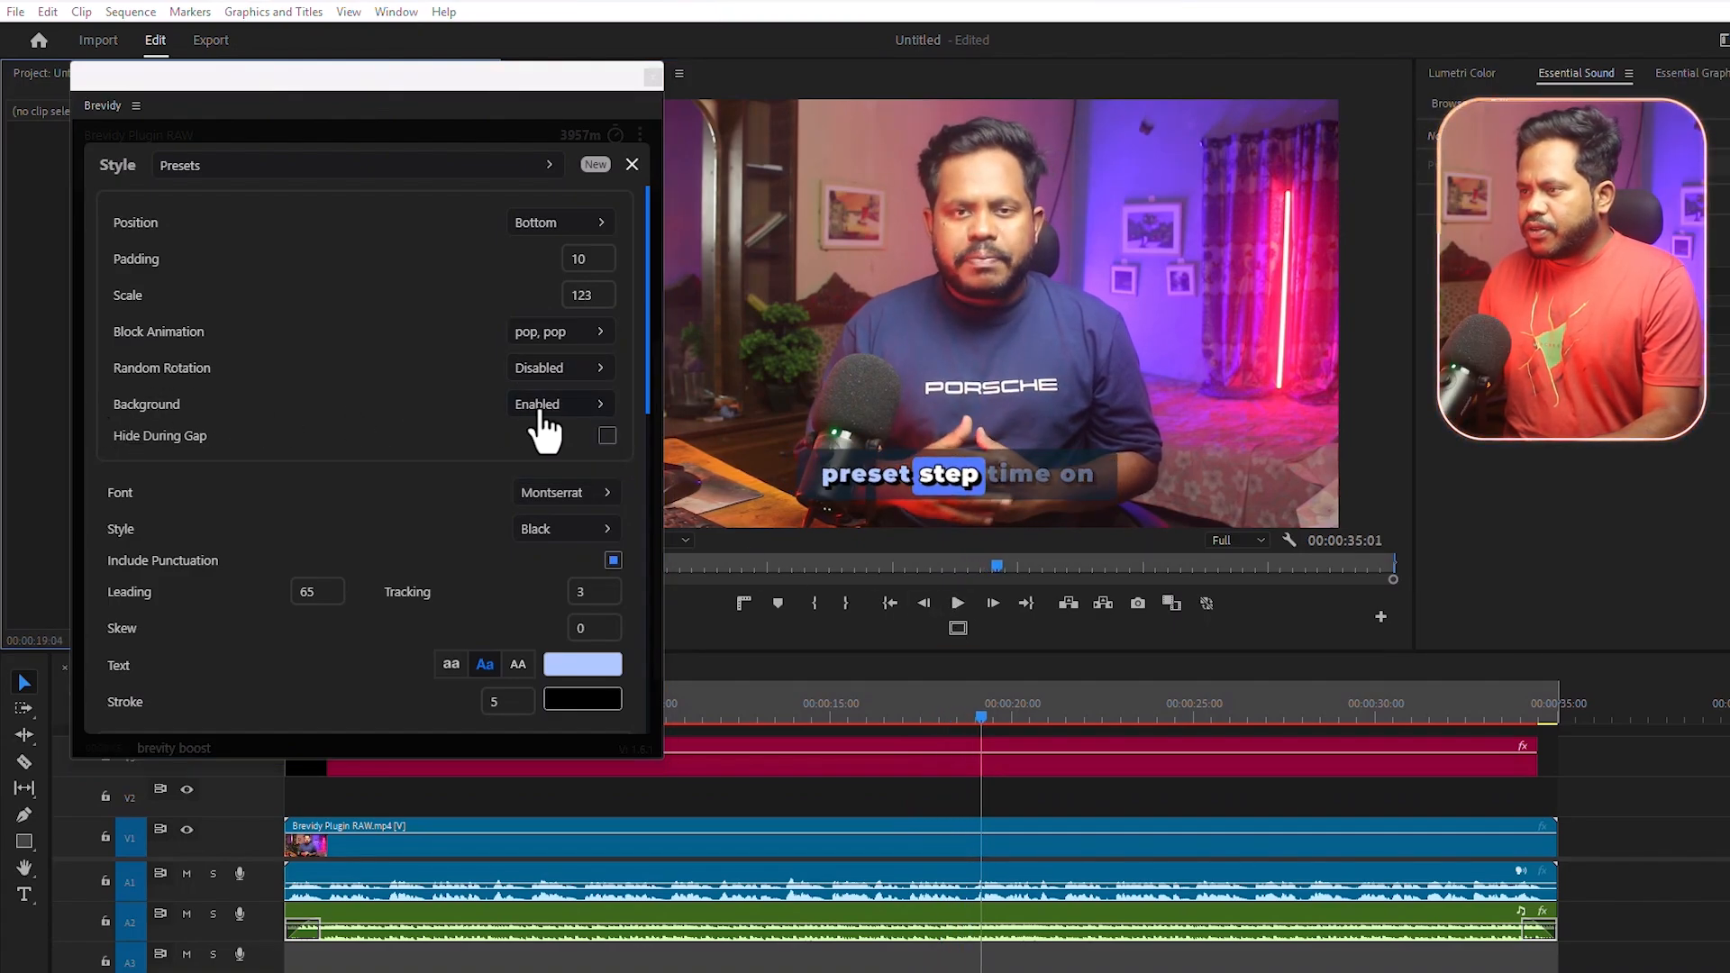
# Set the caption background color to yellow #fff400 with an opacity of 41 and a roundness of 9
pyautogui.click(541, 415)
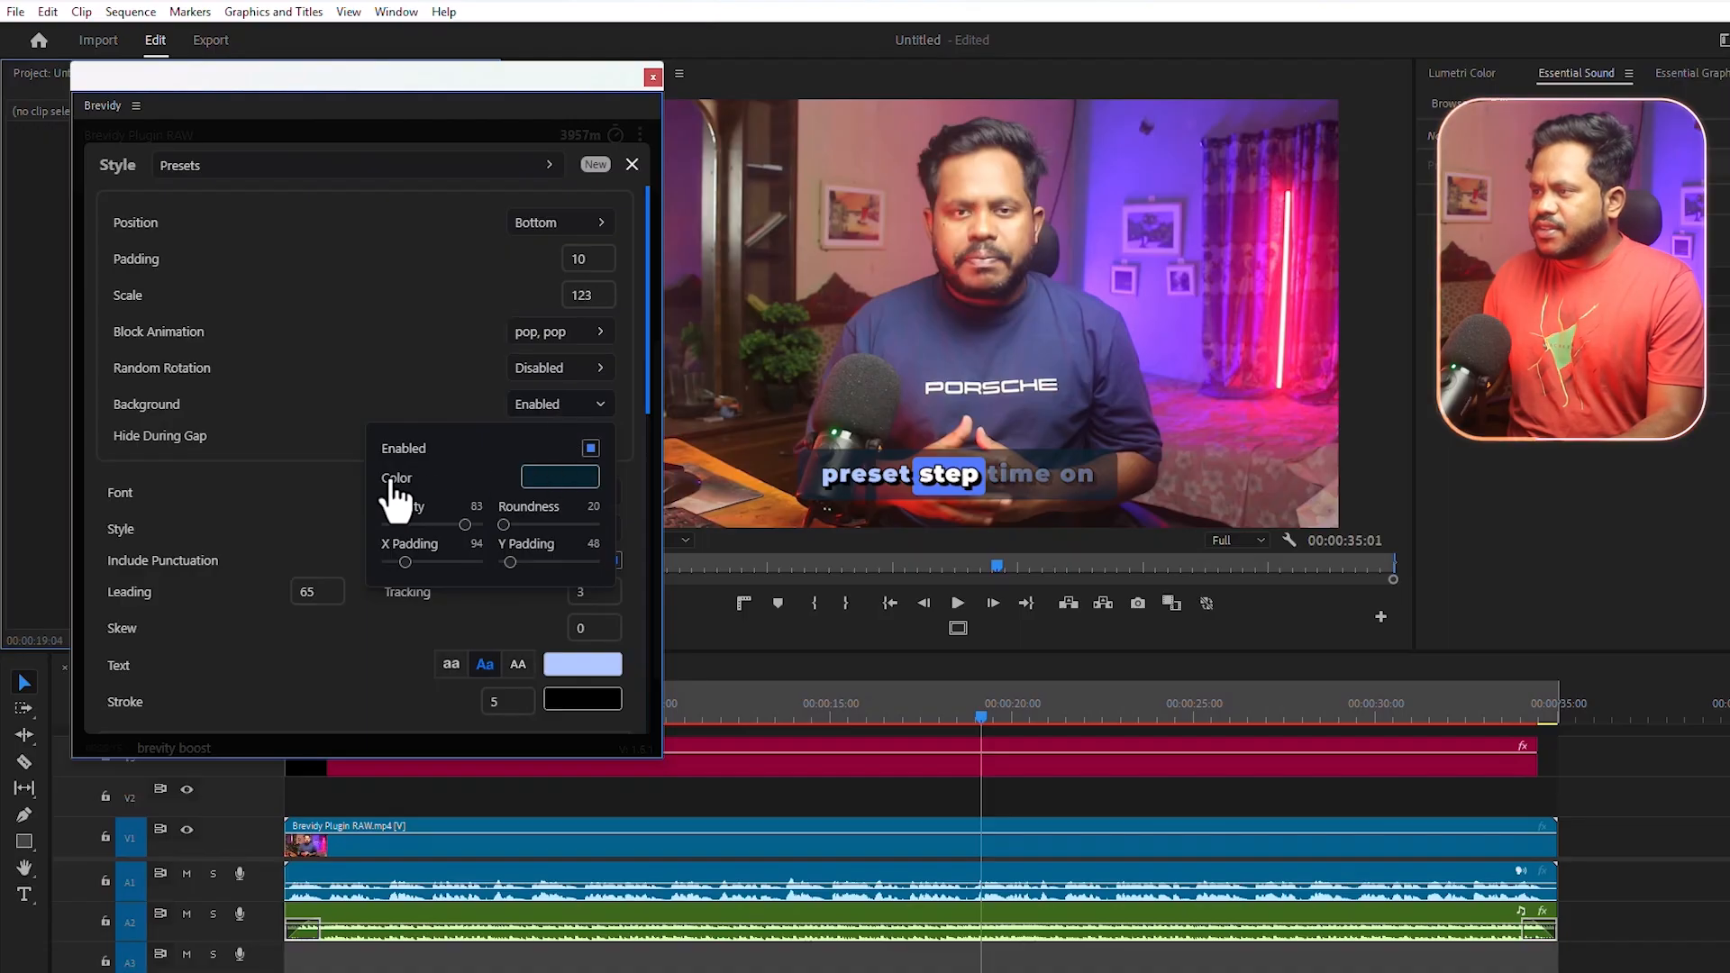
pyautogui.click(577, 478)
pyautogui.moveTo(264, 595); pyautogui.dragTo(198, 591)
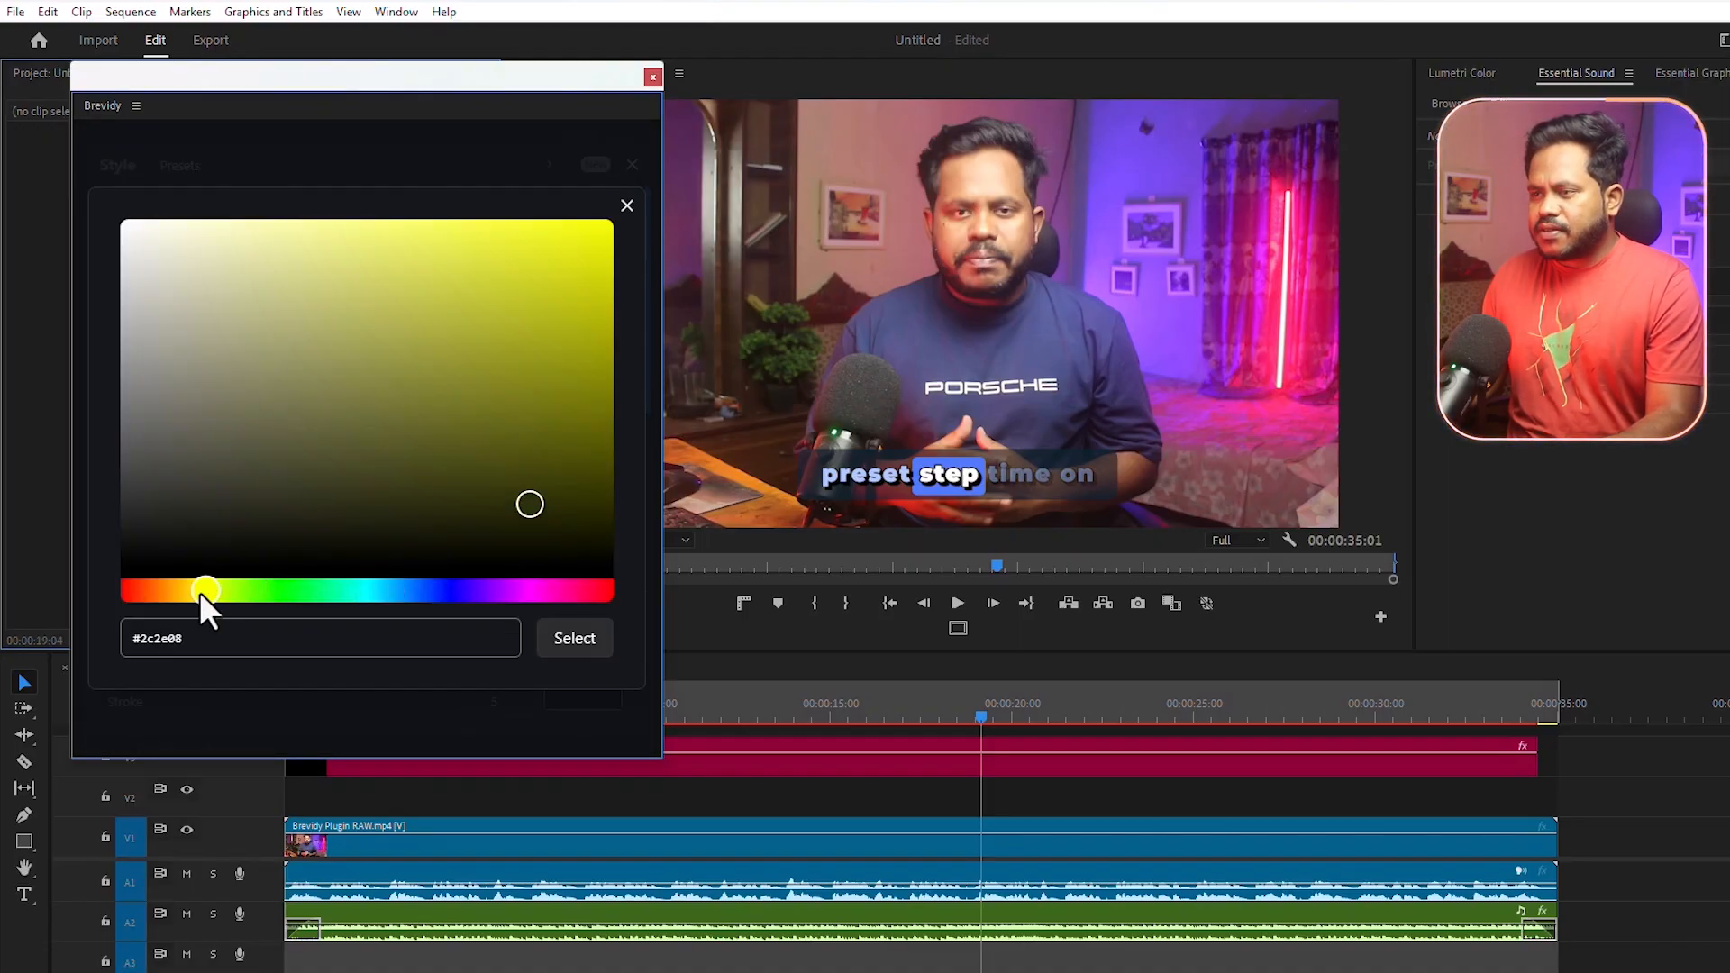
pyautogui.moveTo(493, 387); pyautogui.dragTo(628, 220)
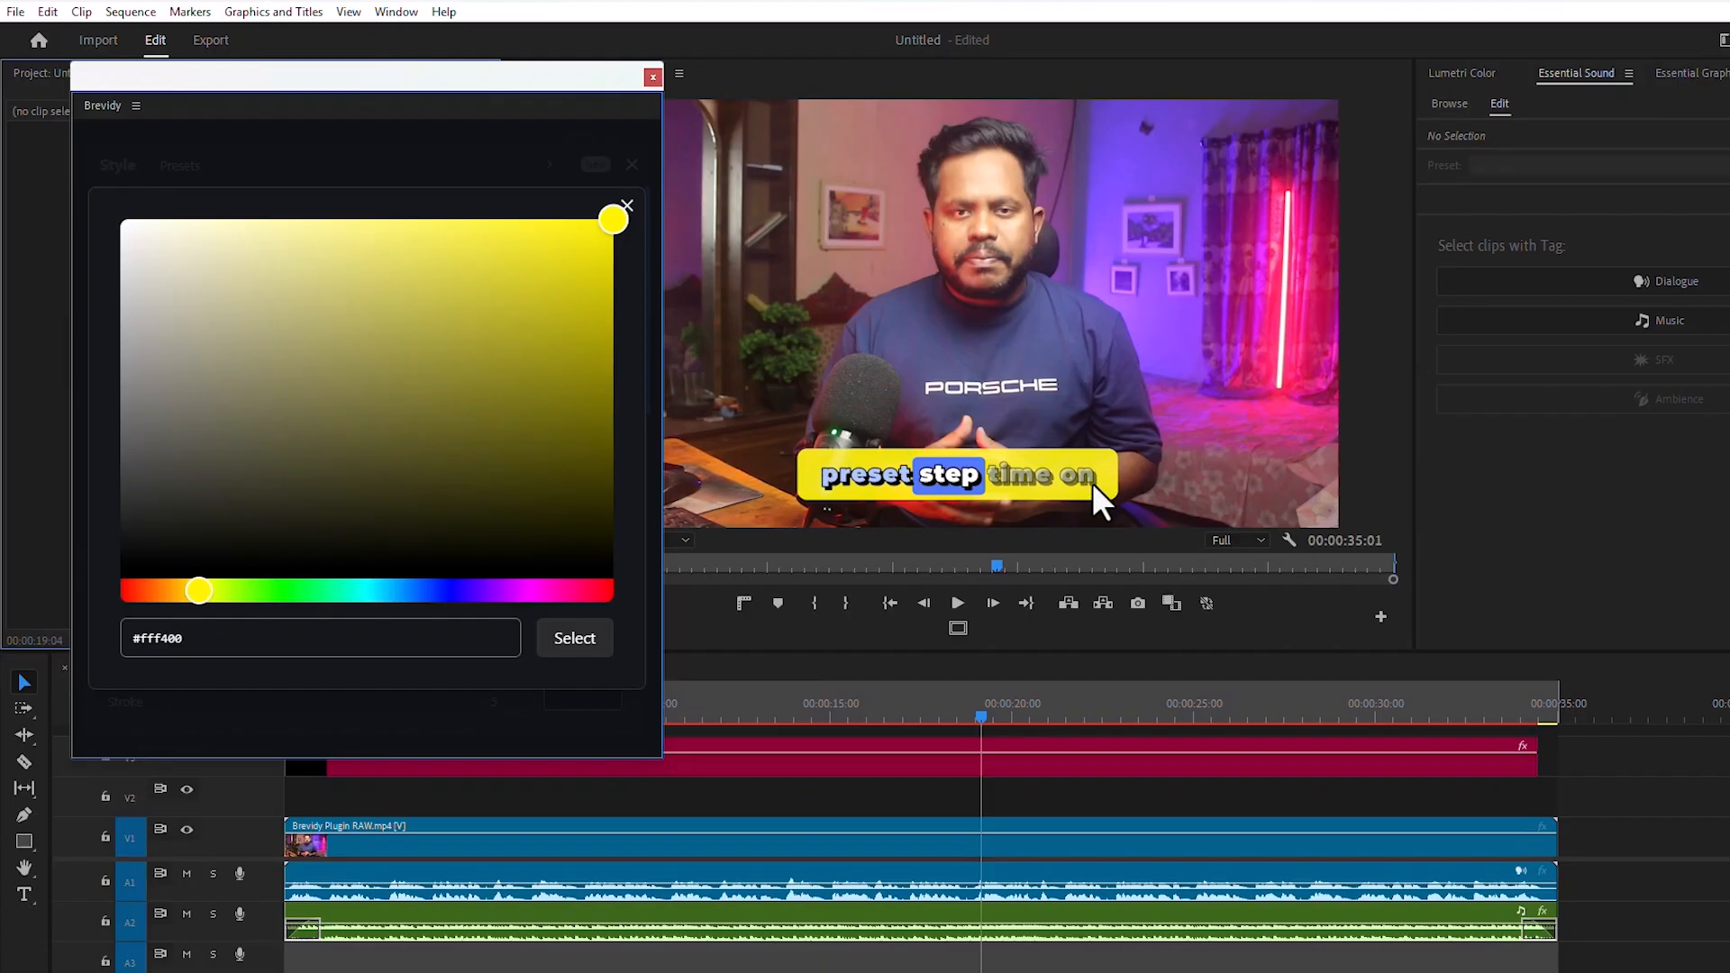
pyautogui.click(574, 638)
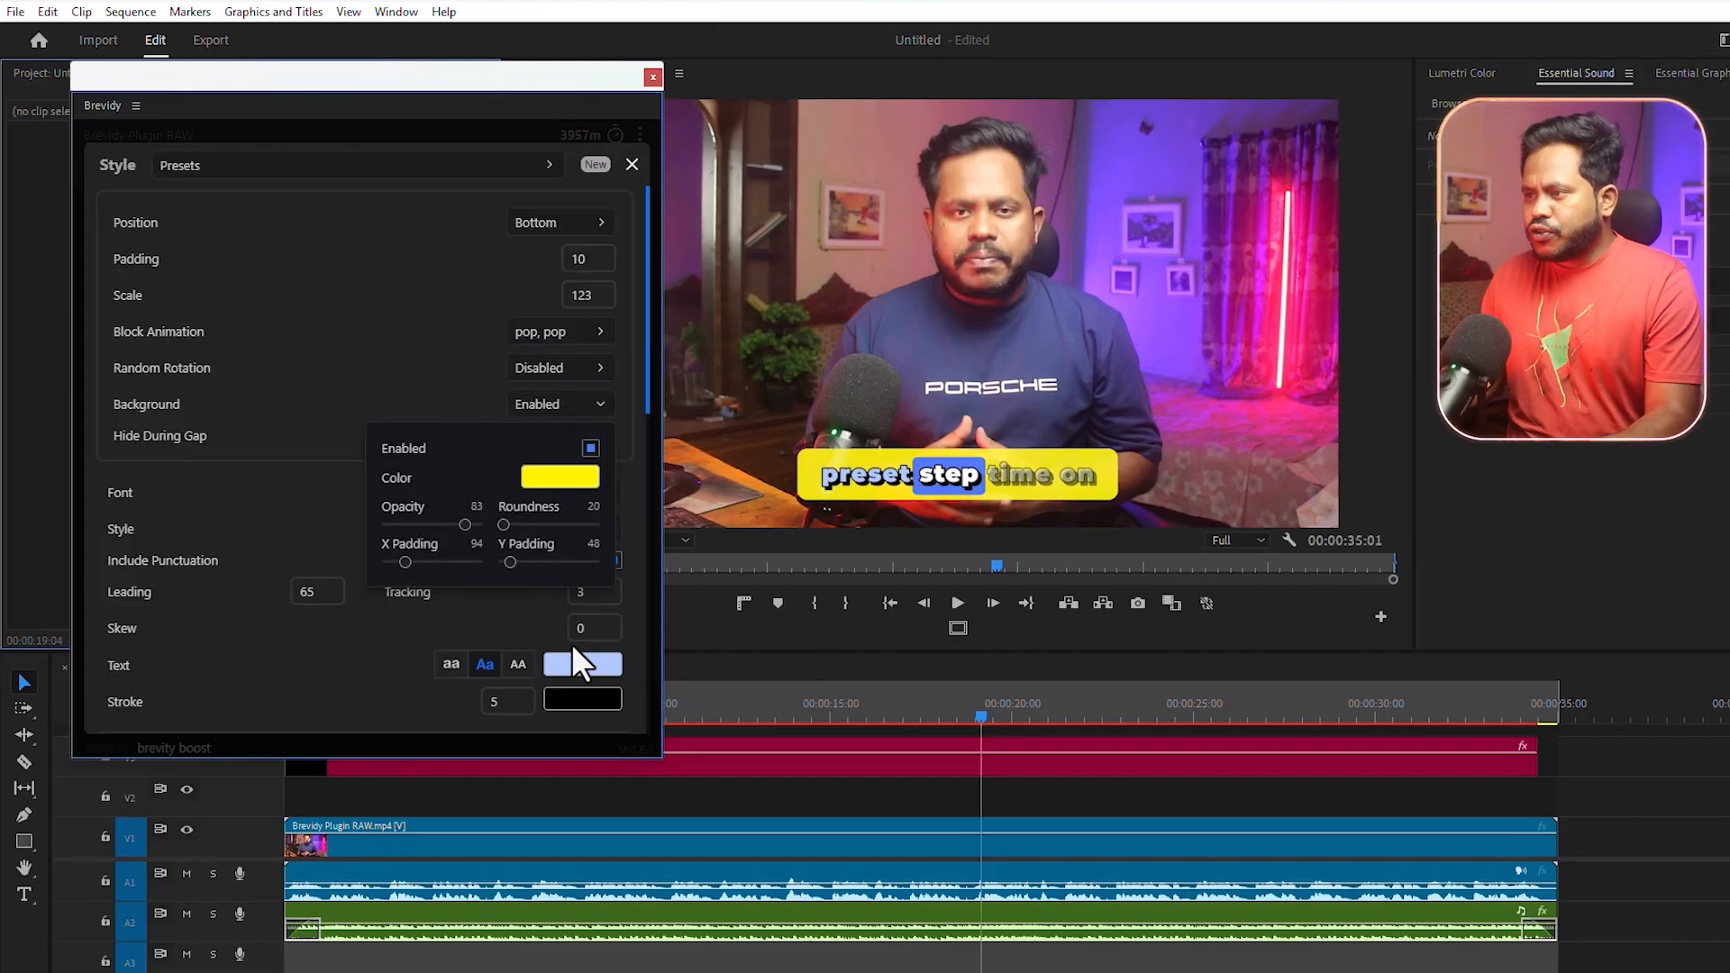
pyautogui.moveTo(465, 525)
pyautogui.mouseDown()
pyautogui.moveTo(414, 526)
pyautogui.moveTo(456, 531)
pyautogui.mouseUp()
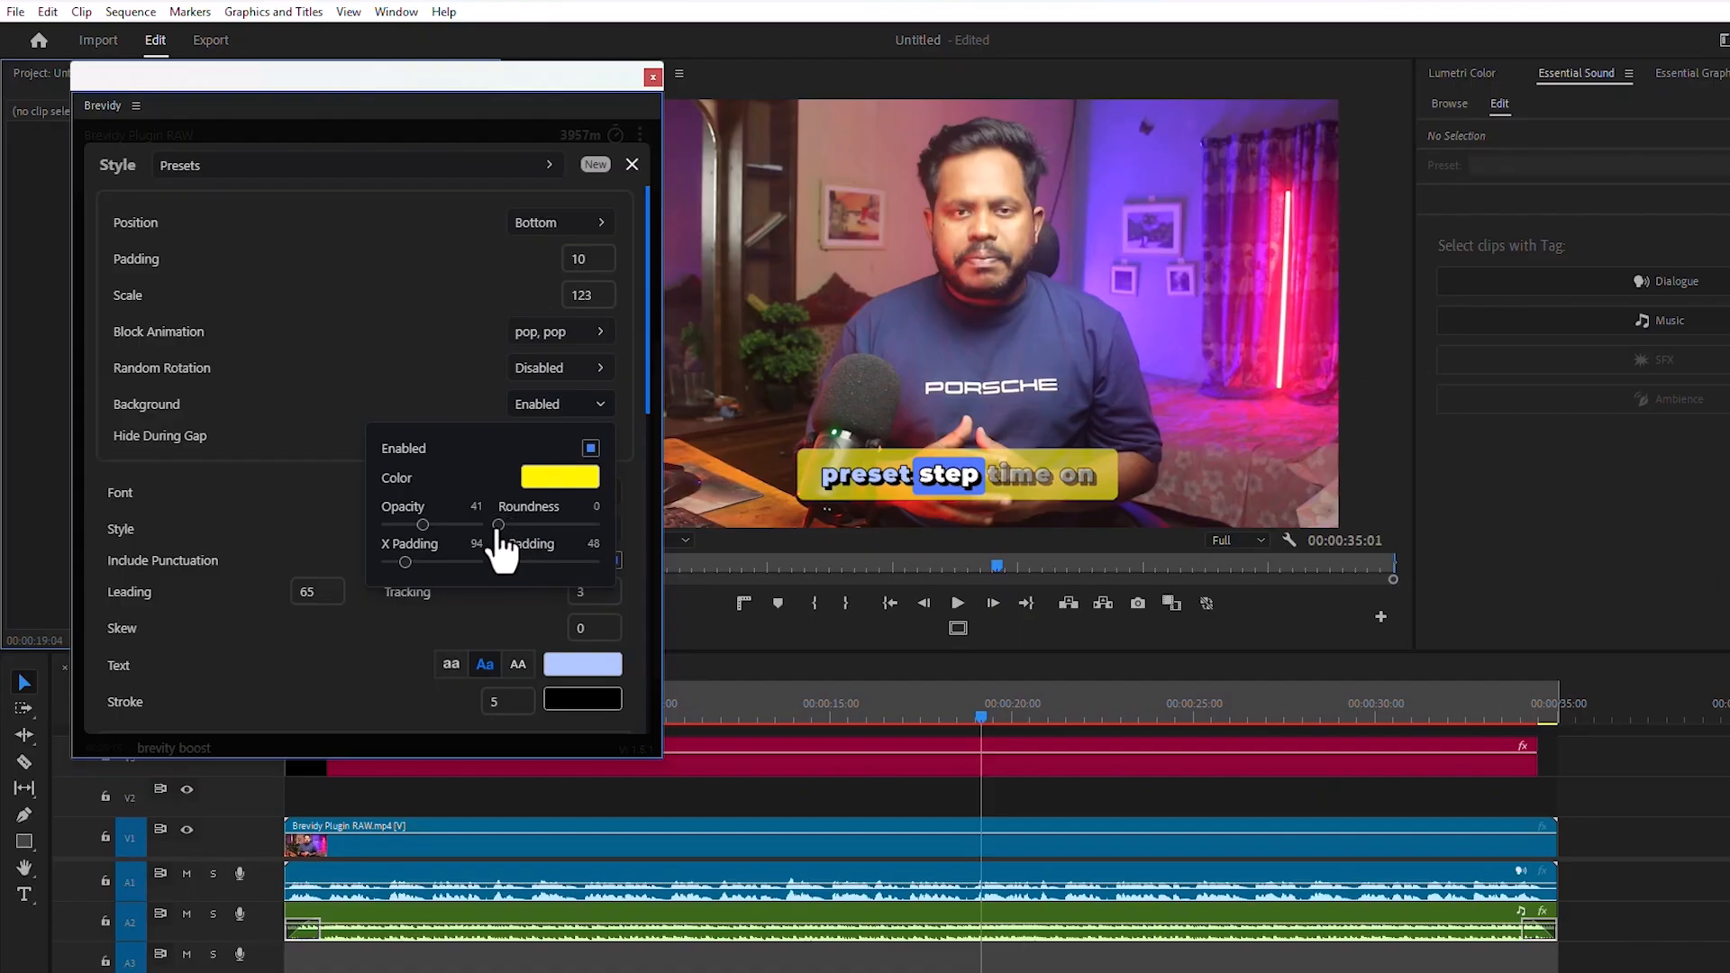
pyautogui.moveTo(497, 525); pyautogui.dragTo(501, 525)
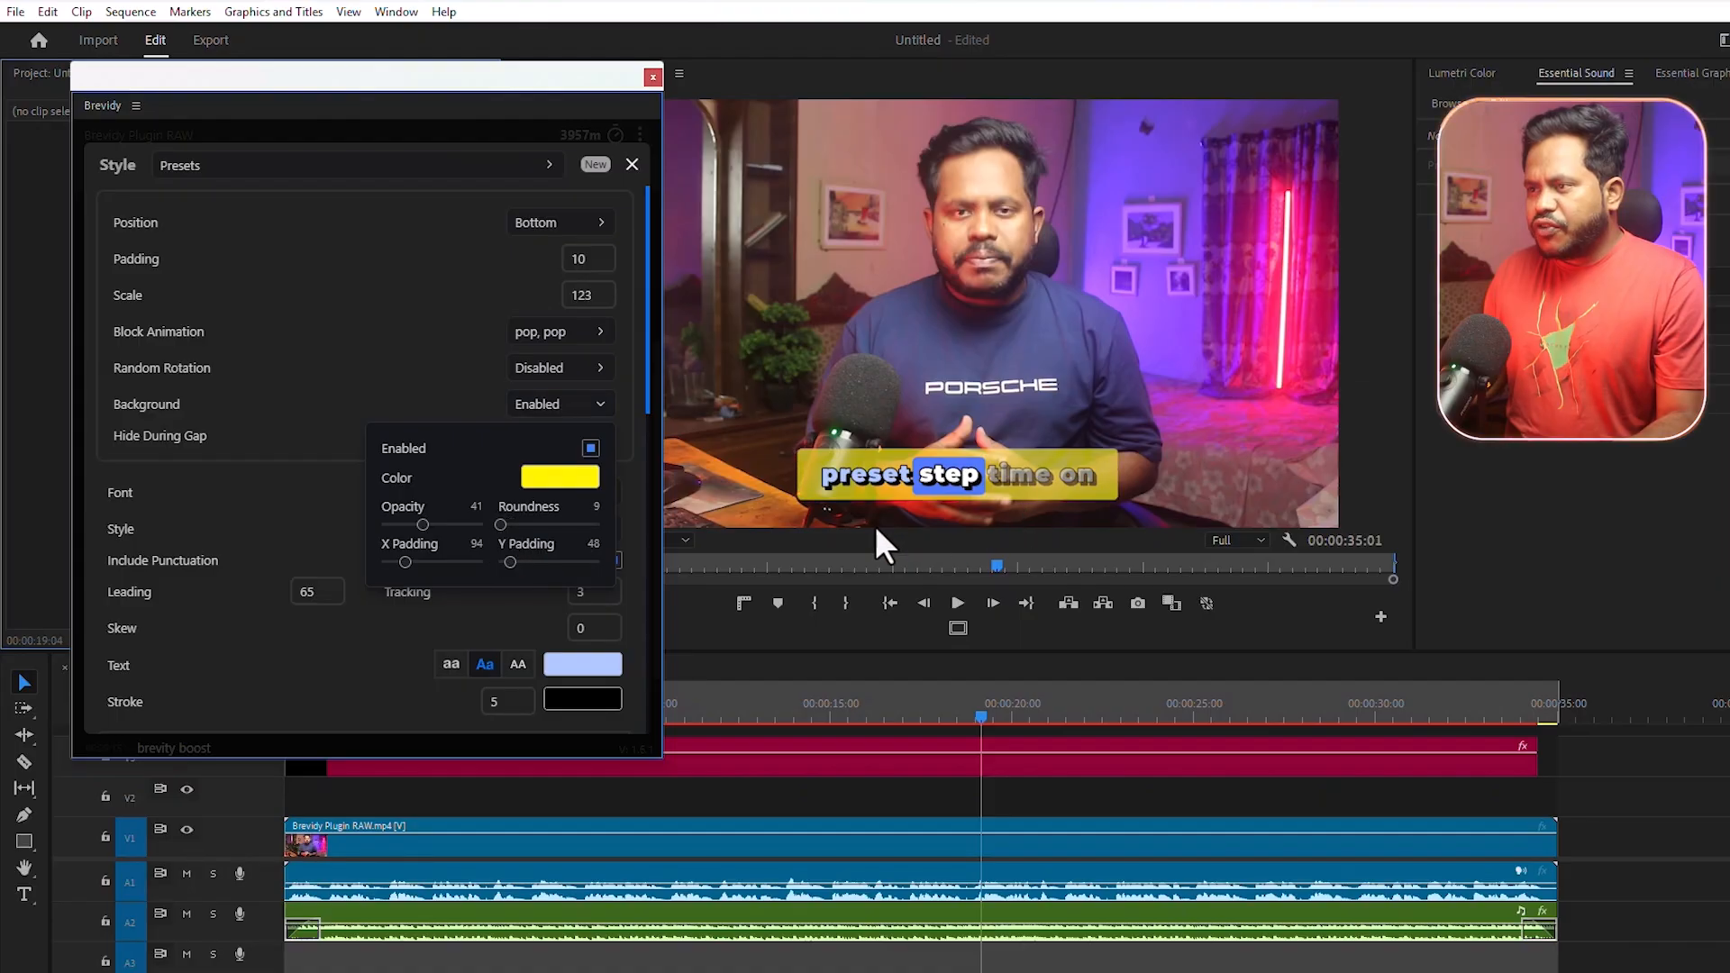
# Disable the caption background, play back part of the sequence without it, and enable the background again
pyautogui.click(590, 448)
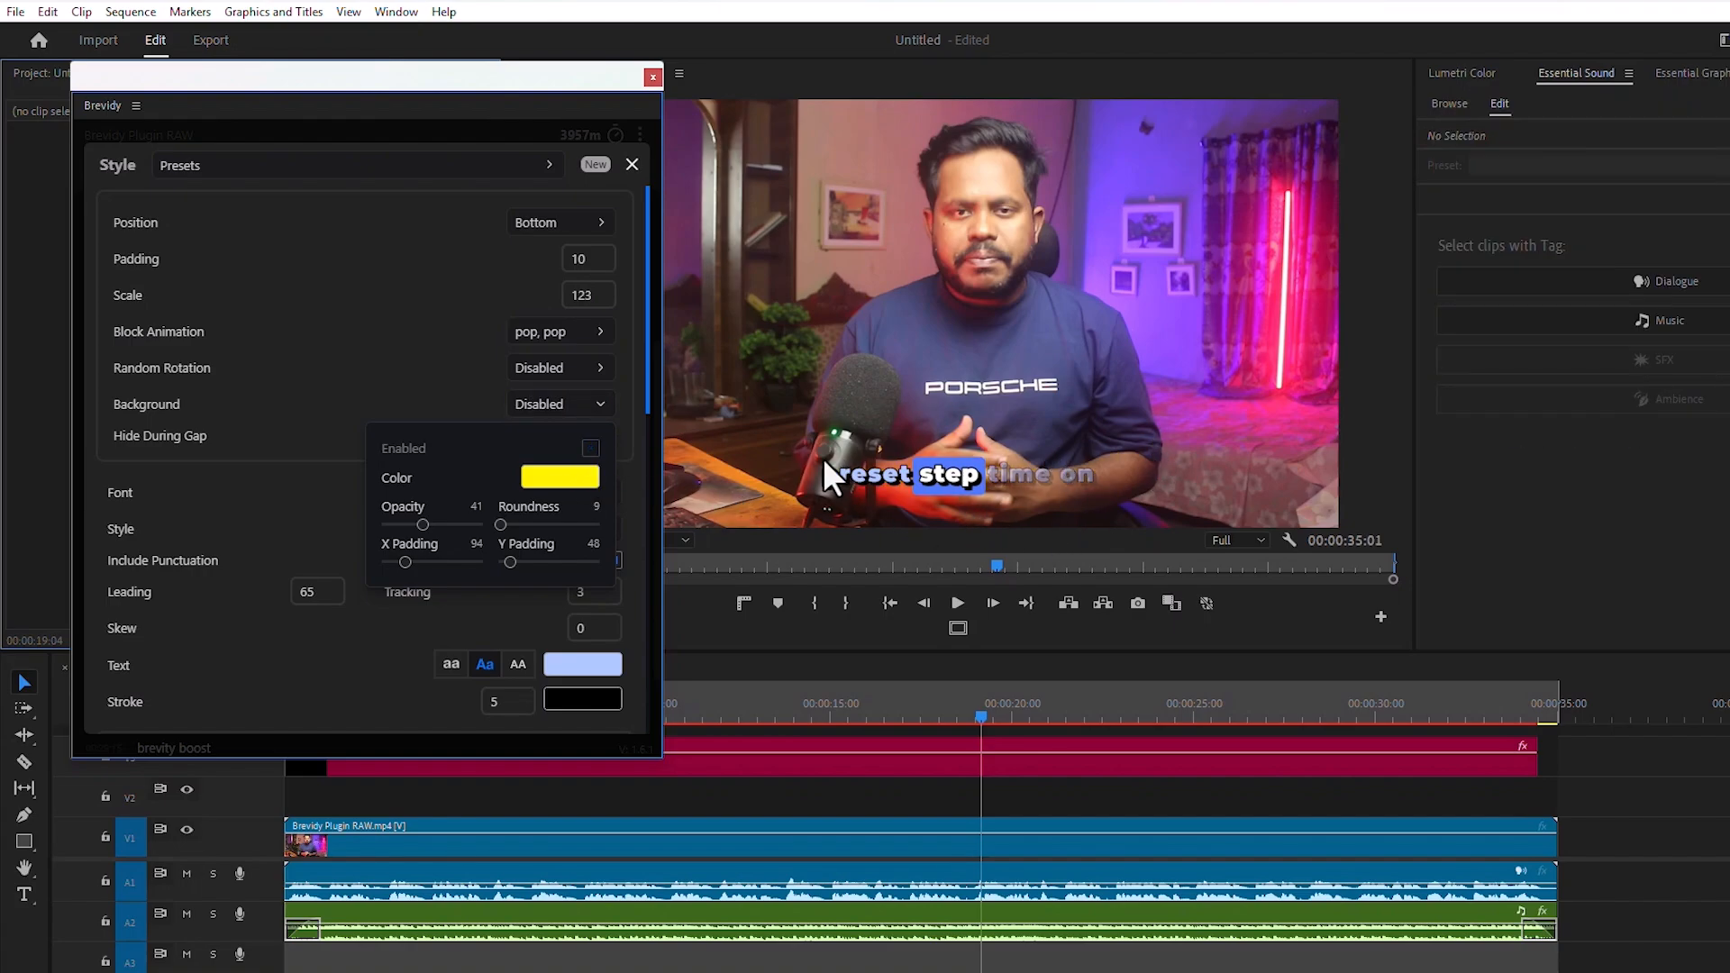
pyautogui.click(957, 603)
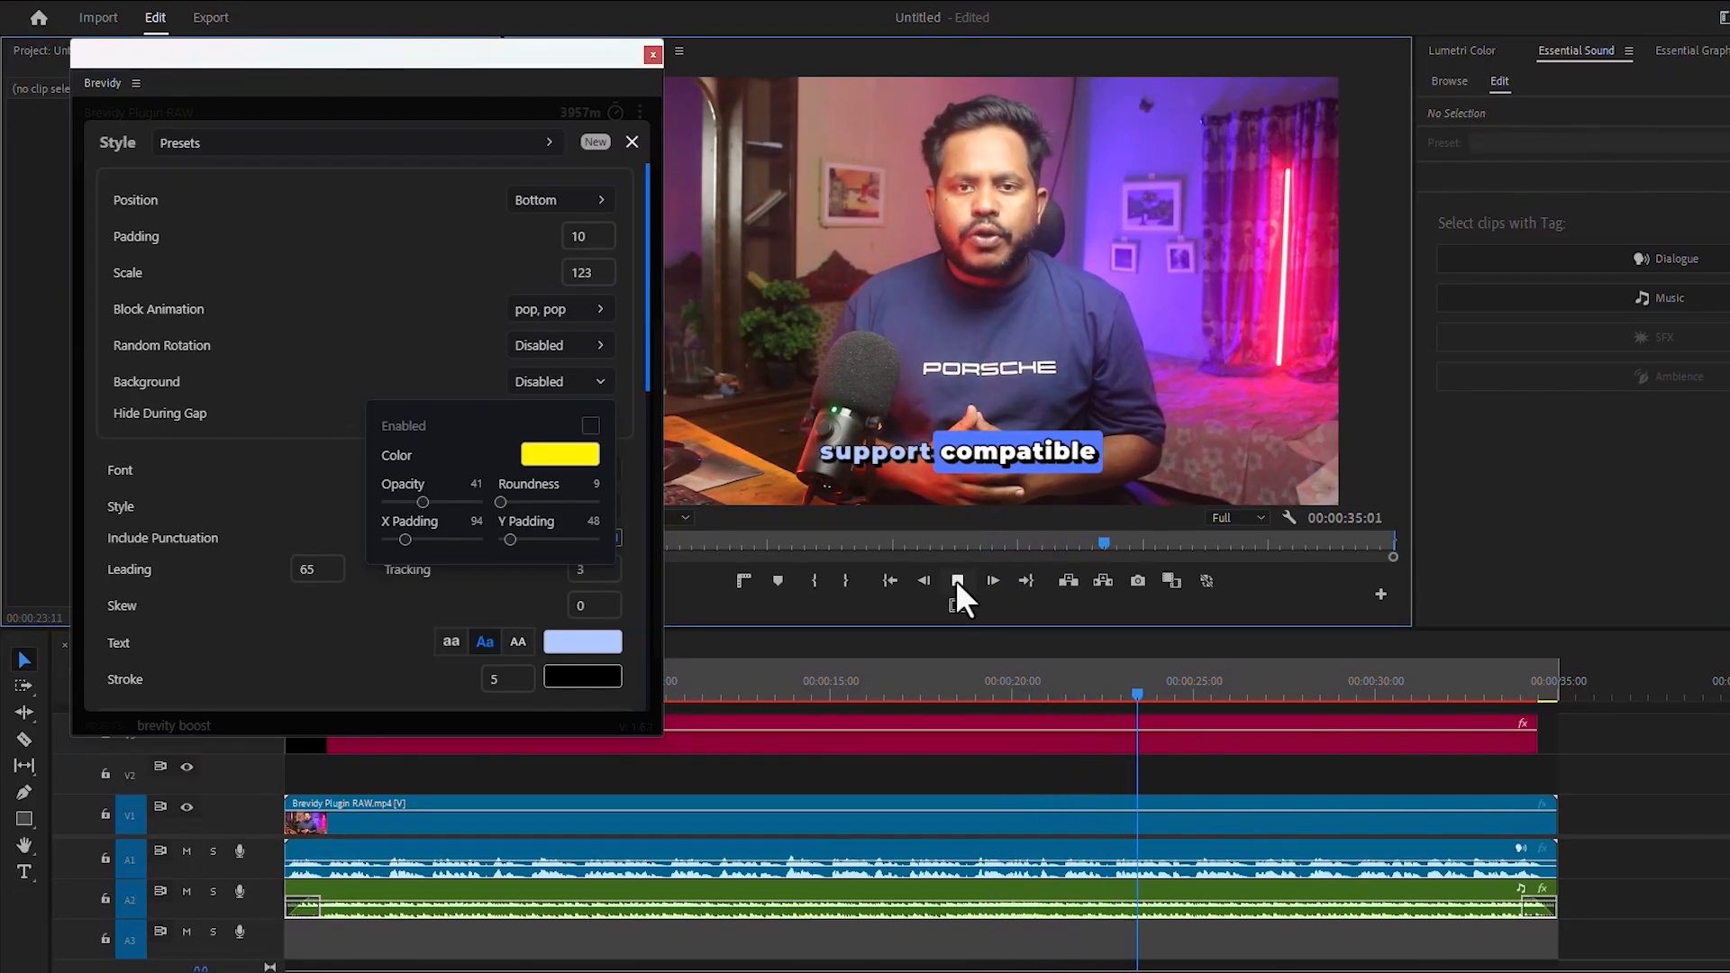
pyautogui.click(957, 581)
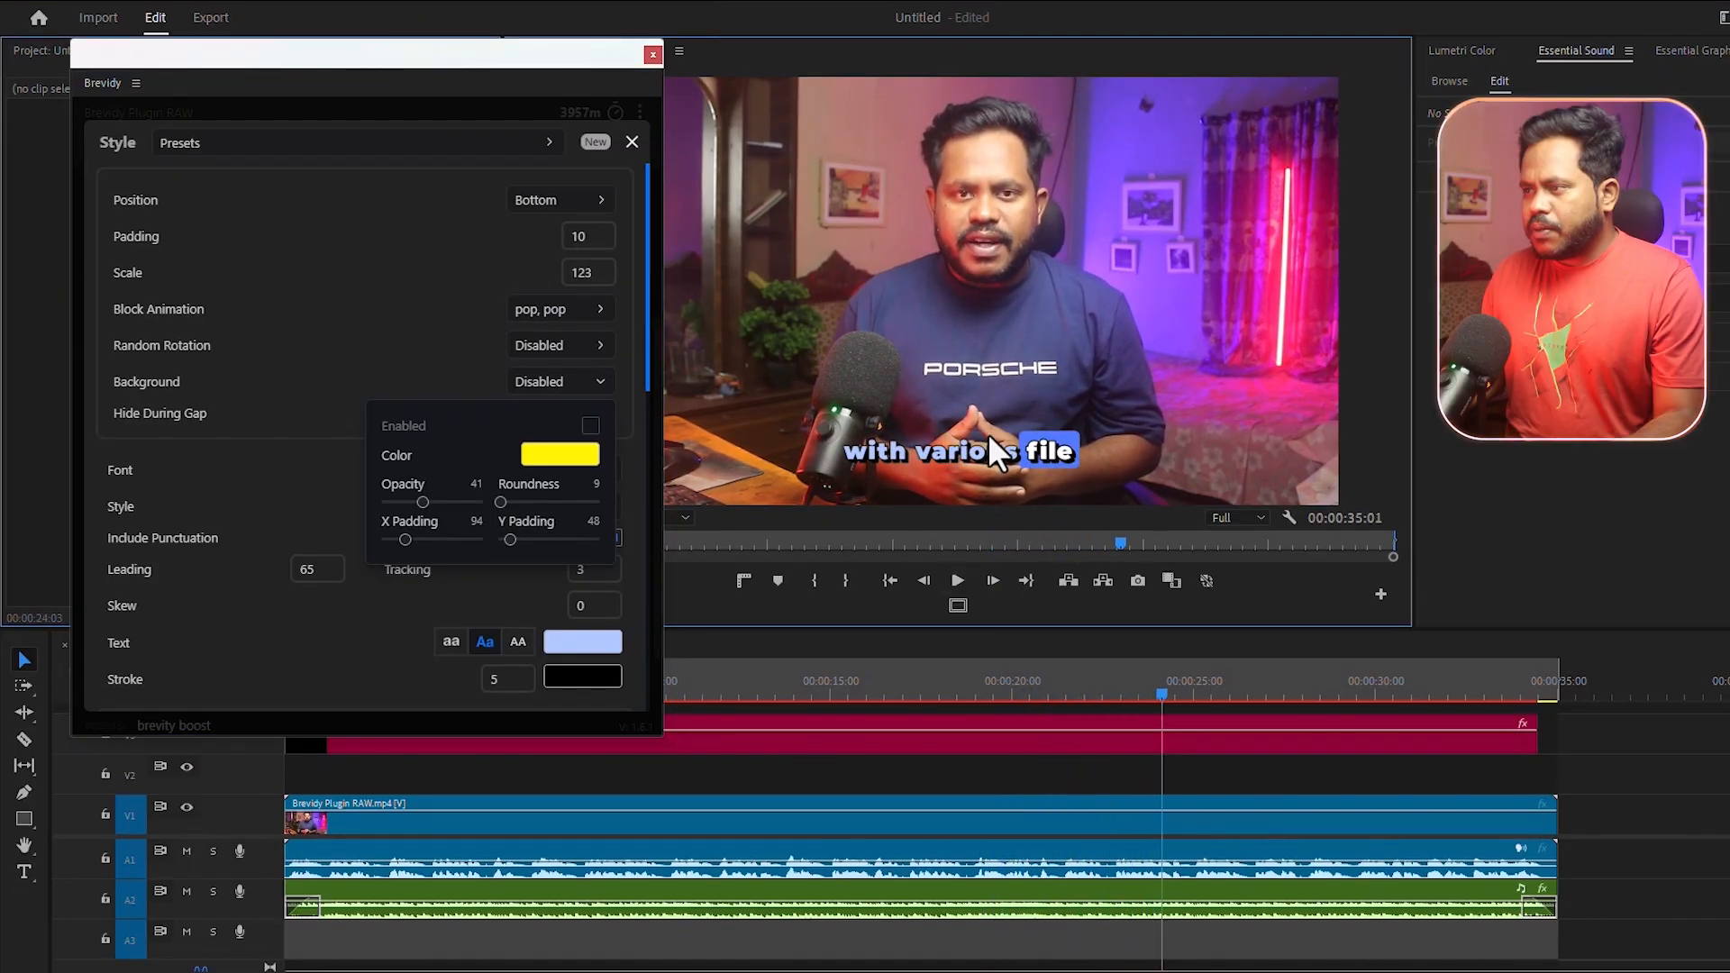
pyautogui.click(591, 427)
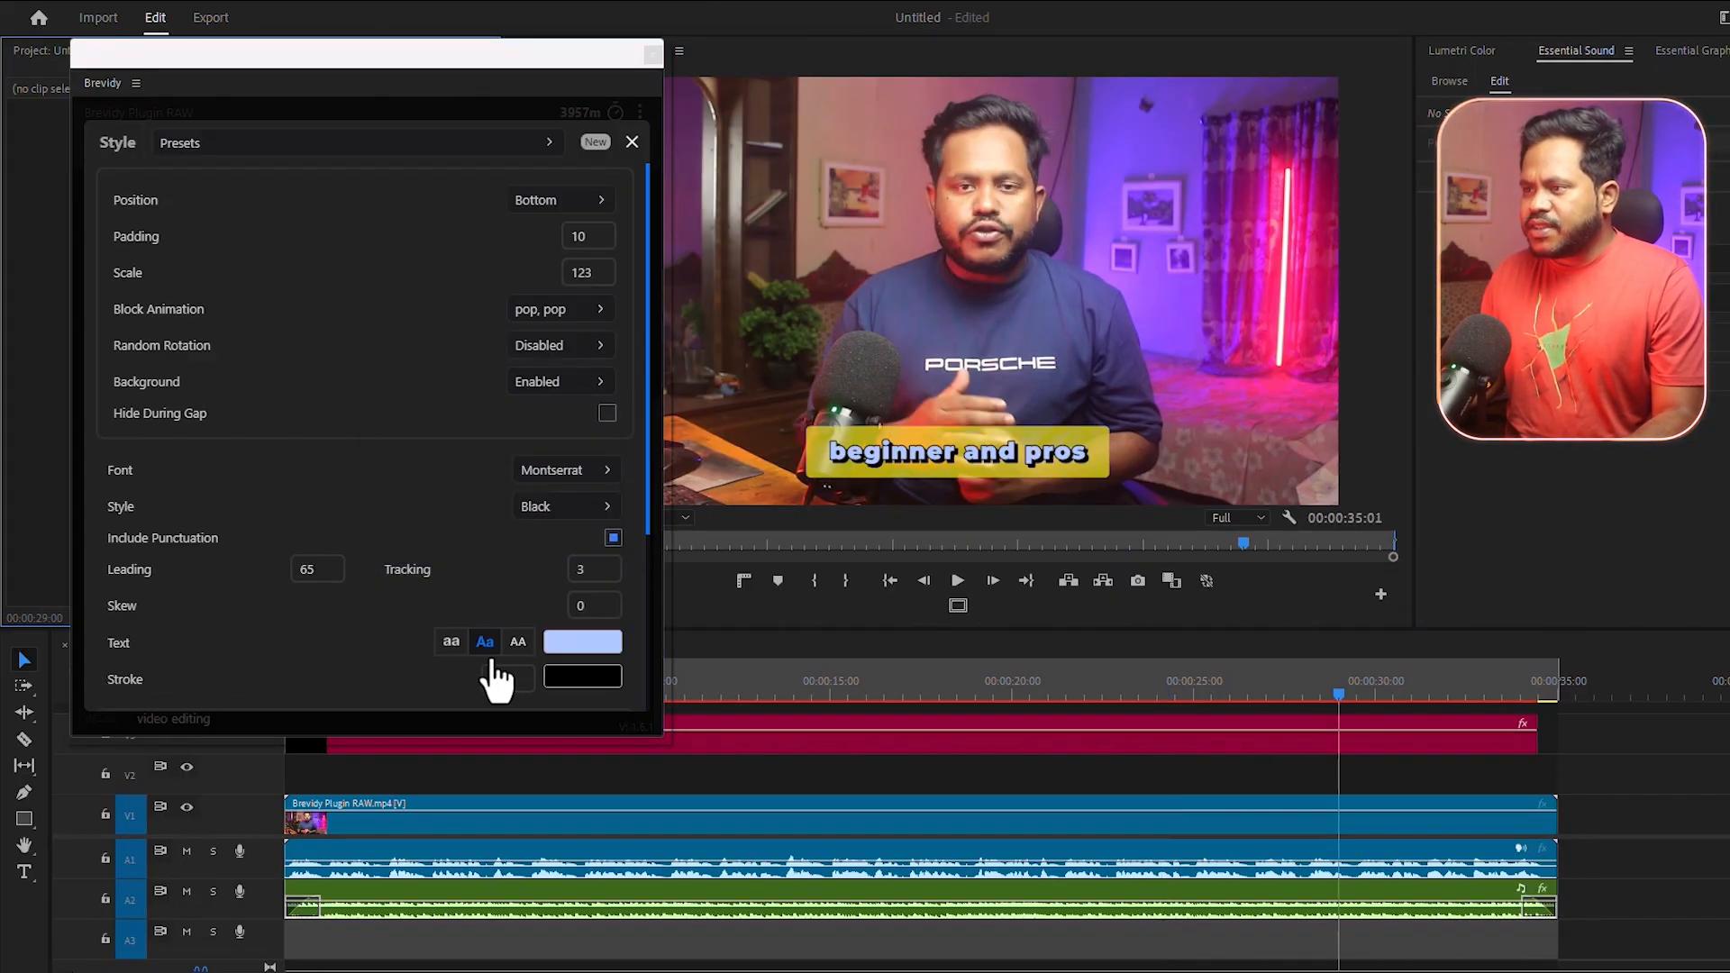
# Try pink and blue for the caption text color, ending on blue #0048ff
pyautogui.click(595, 651)
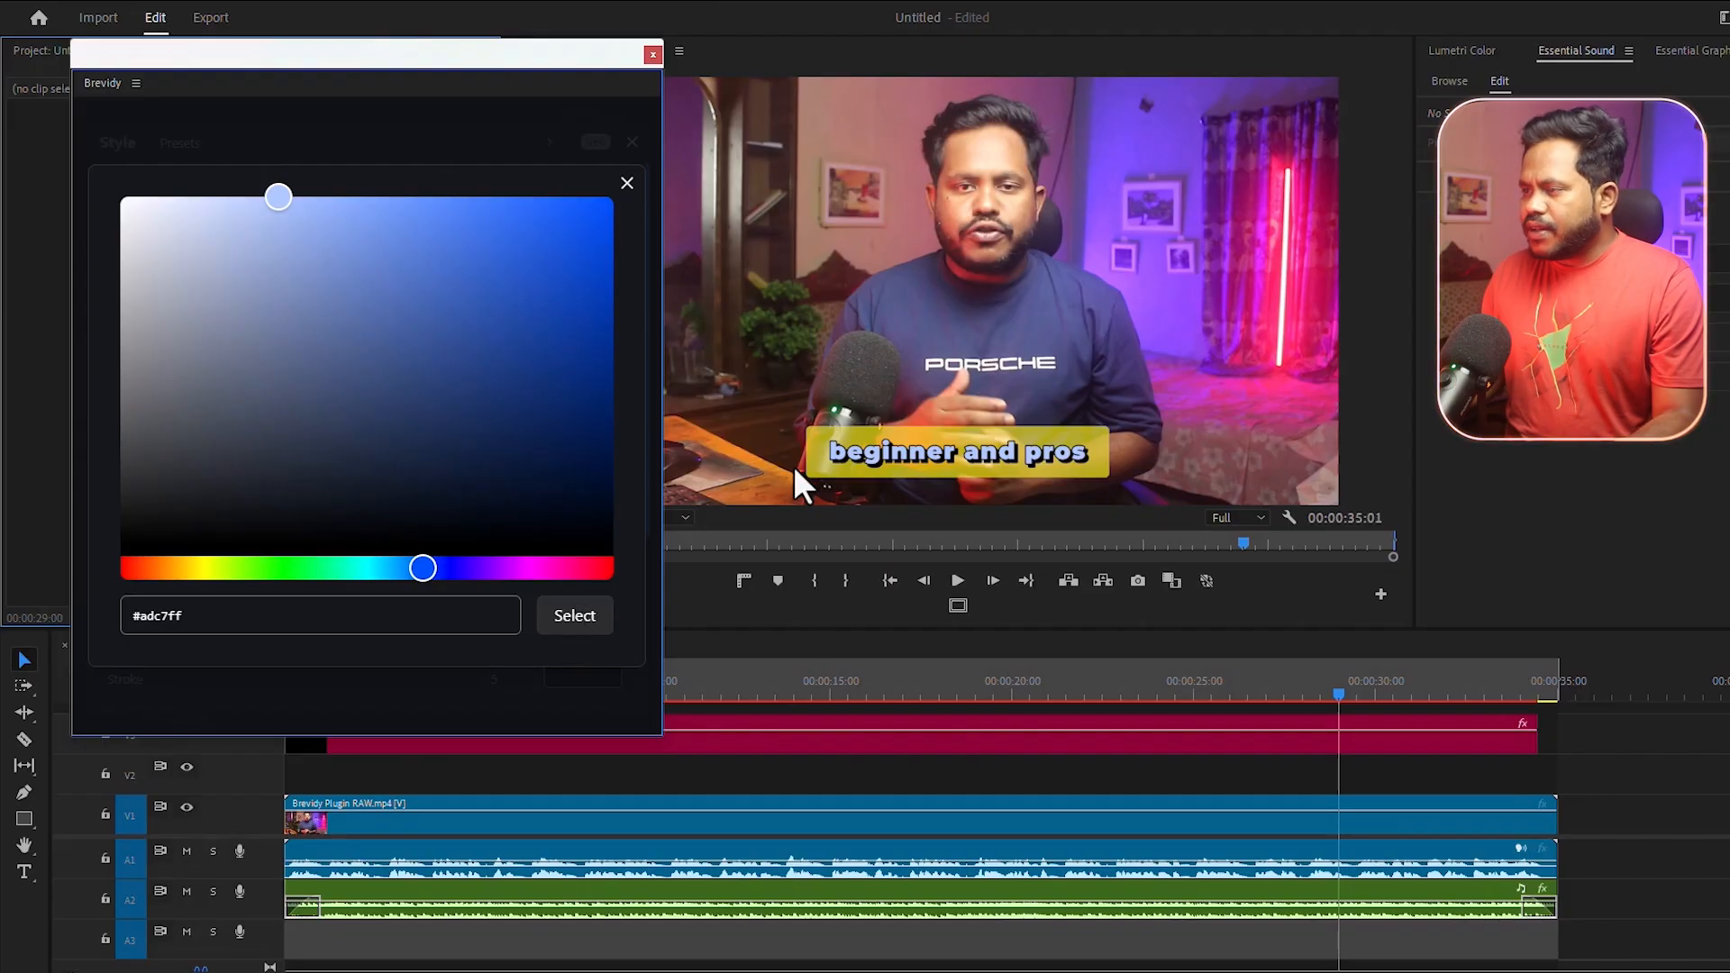
pyautogui.moveTo(539, 571); pyautogui.dragTo(593, 572)
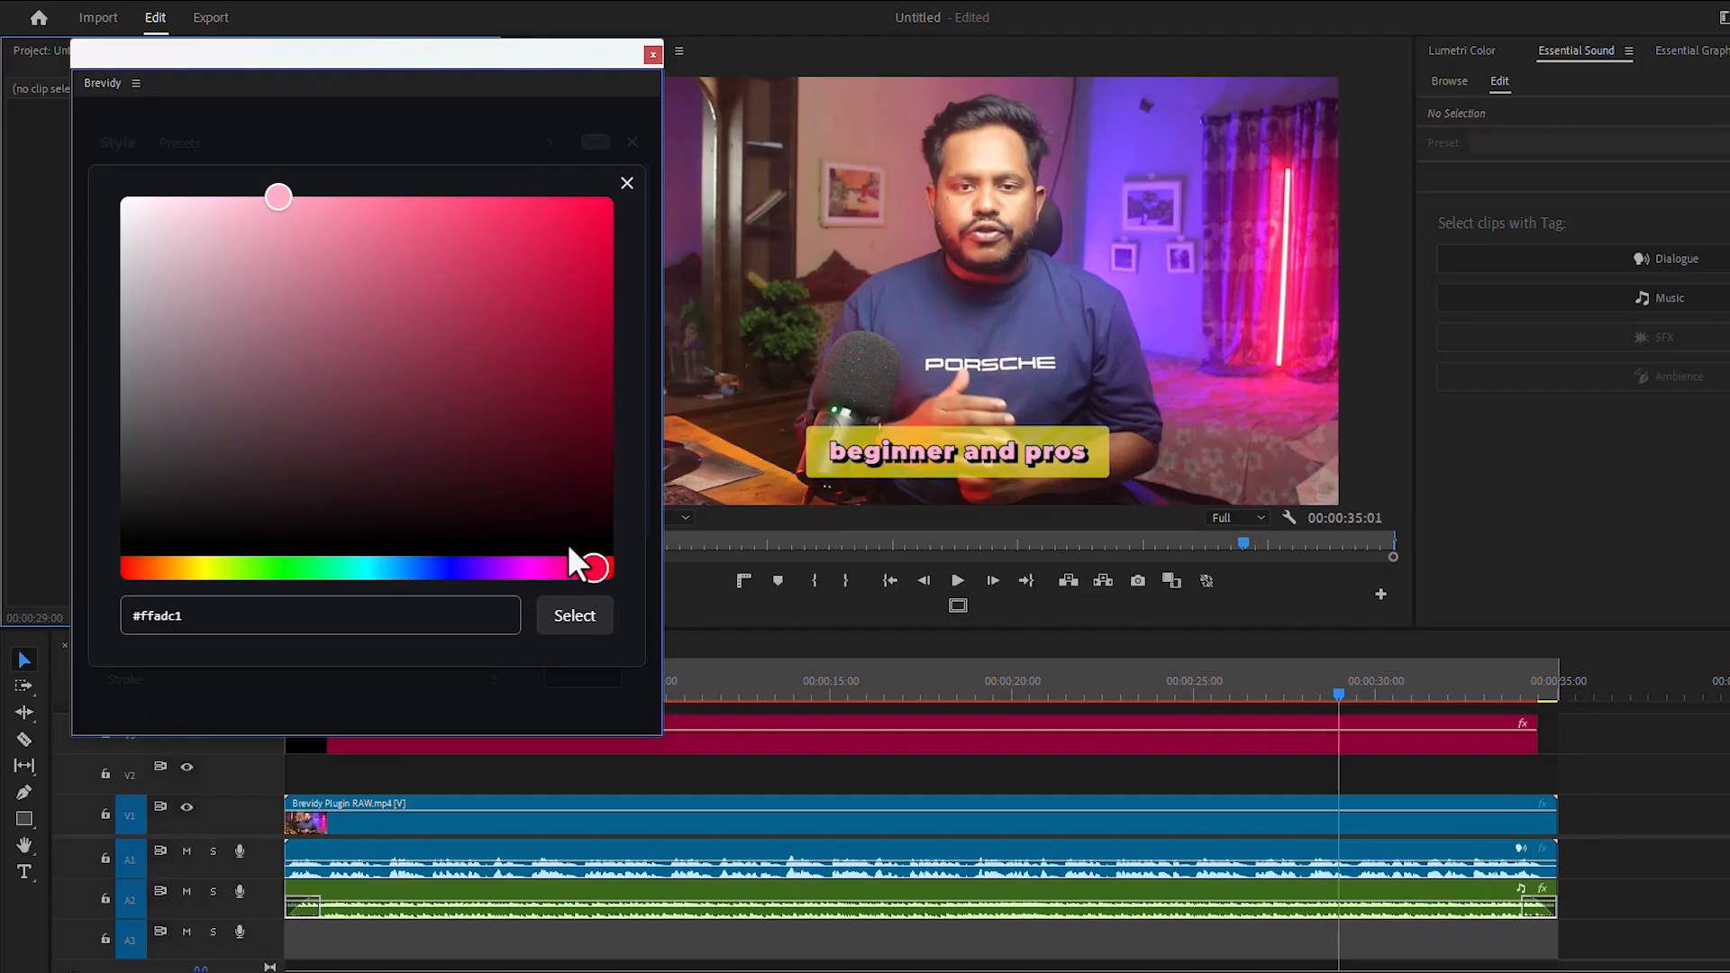
pyautogui.click(565, 416)
pyautogui.click(614, 462)
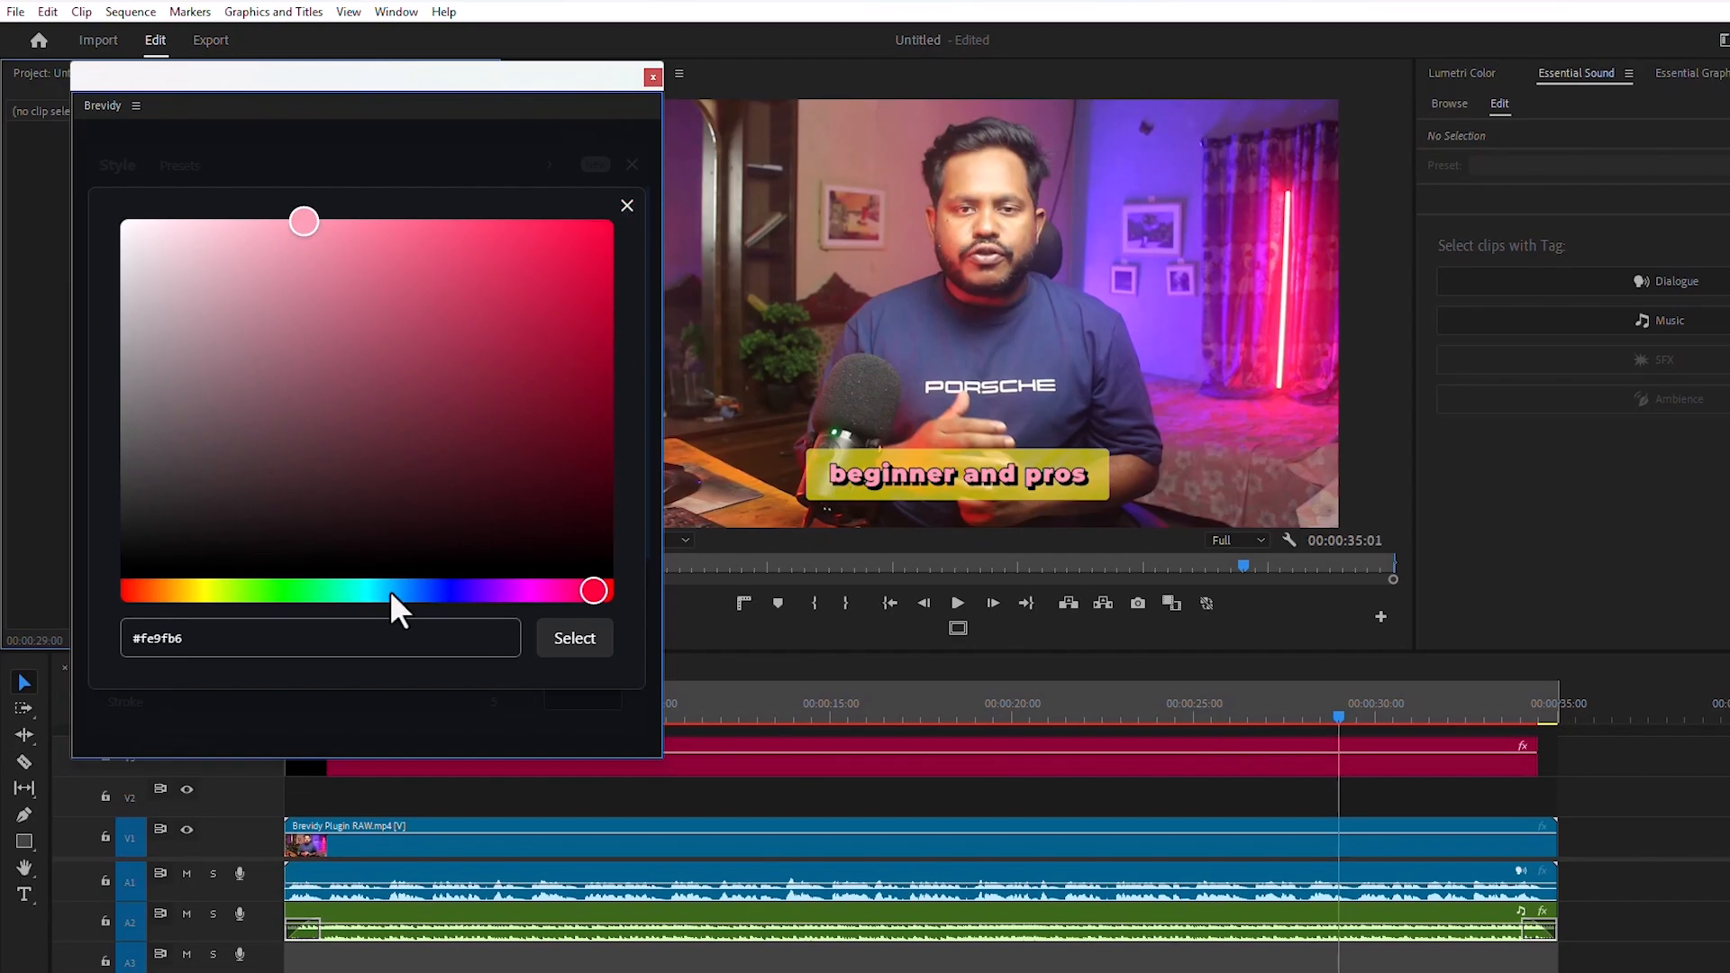
pyautogui.moveTo(390, 591); pyautogui.dragTo(425, 593)
pyautogui.click(620, 219)
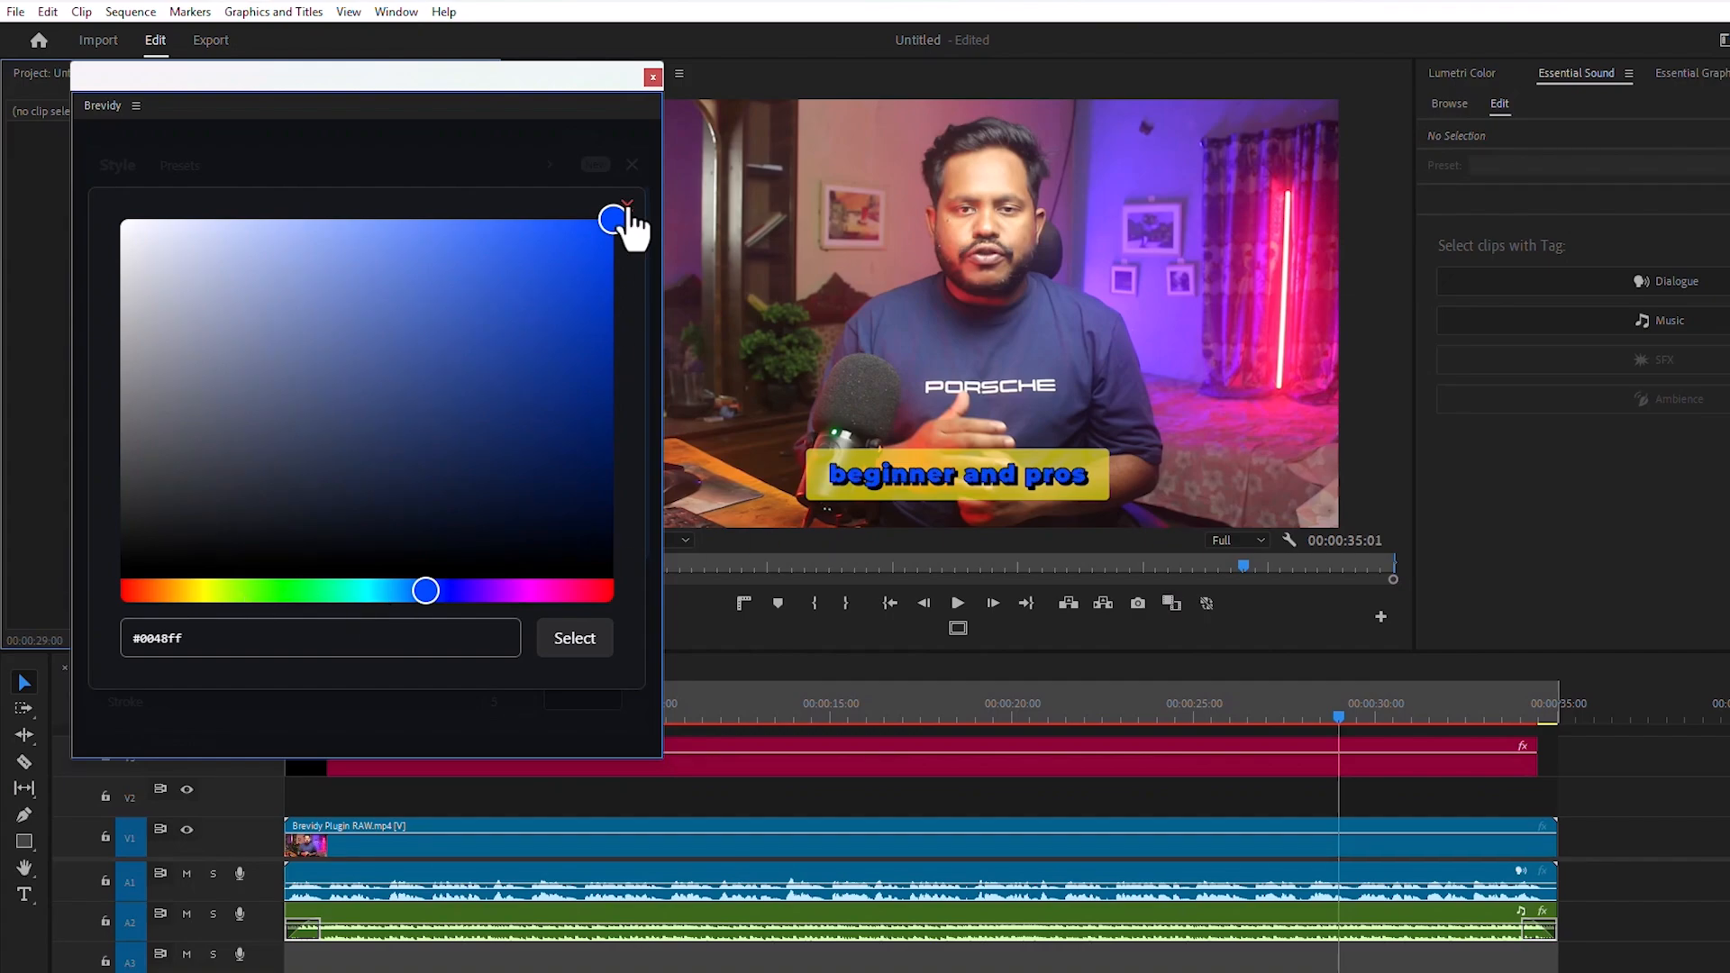
pyautogui.click(629, 207)
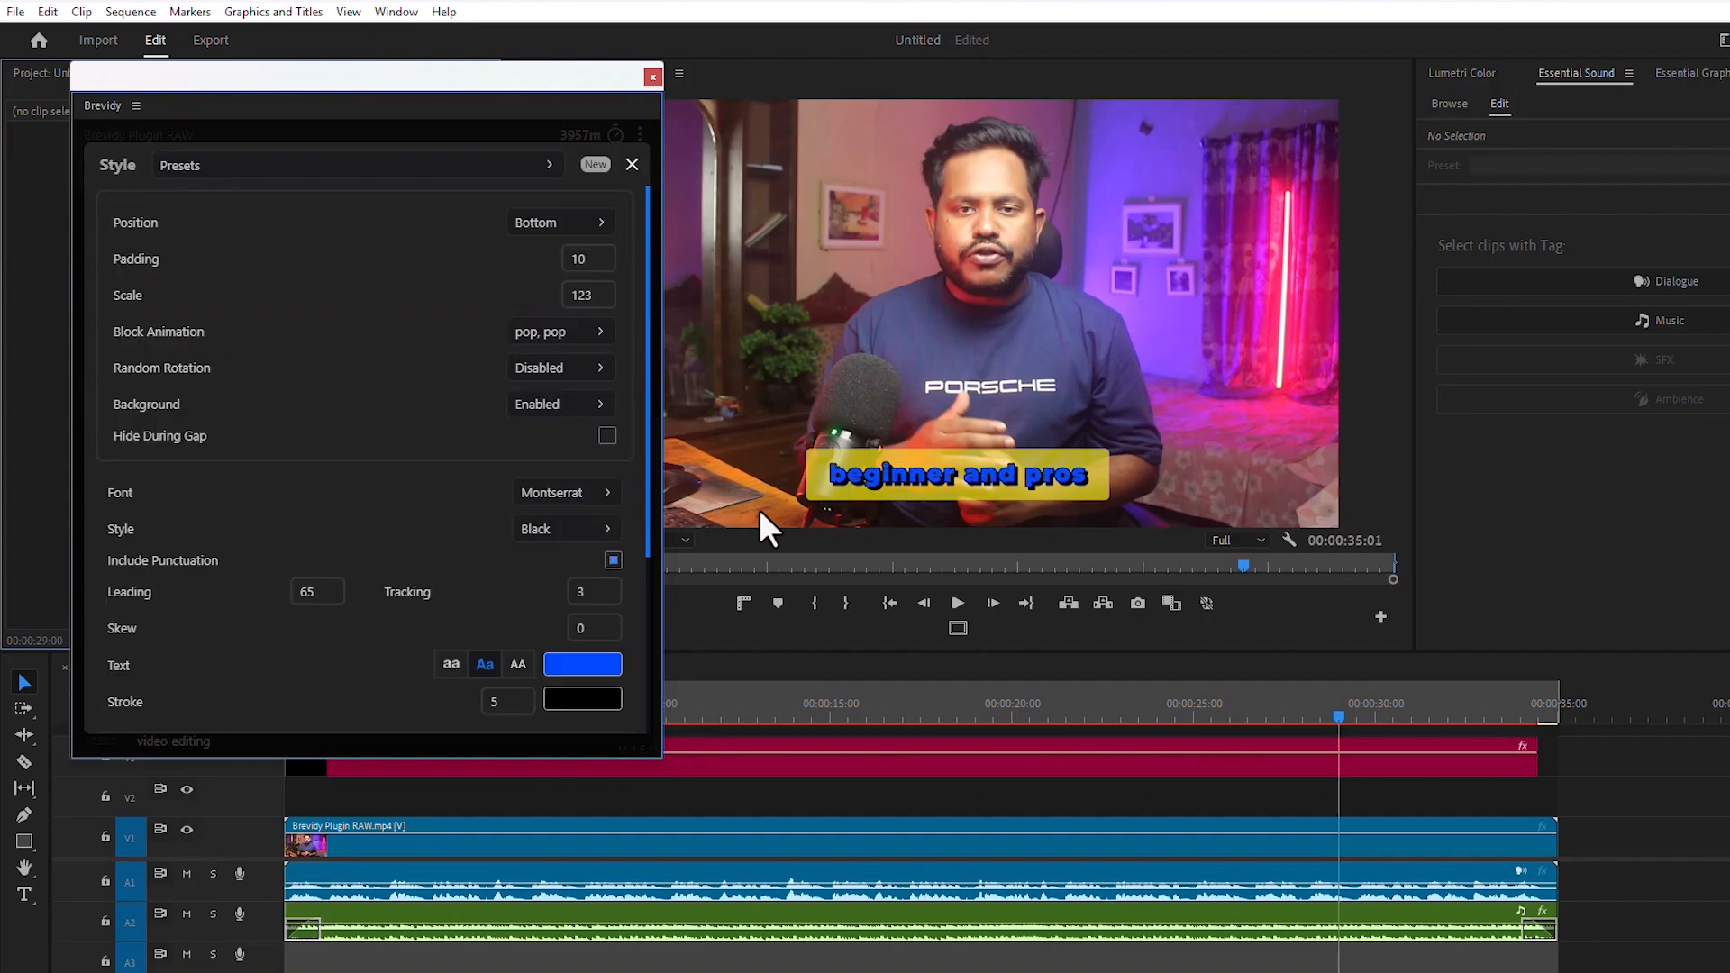
# Set the caption text color to light blue #98eaff
pyautogui.click(592, 672)
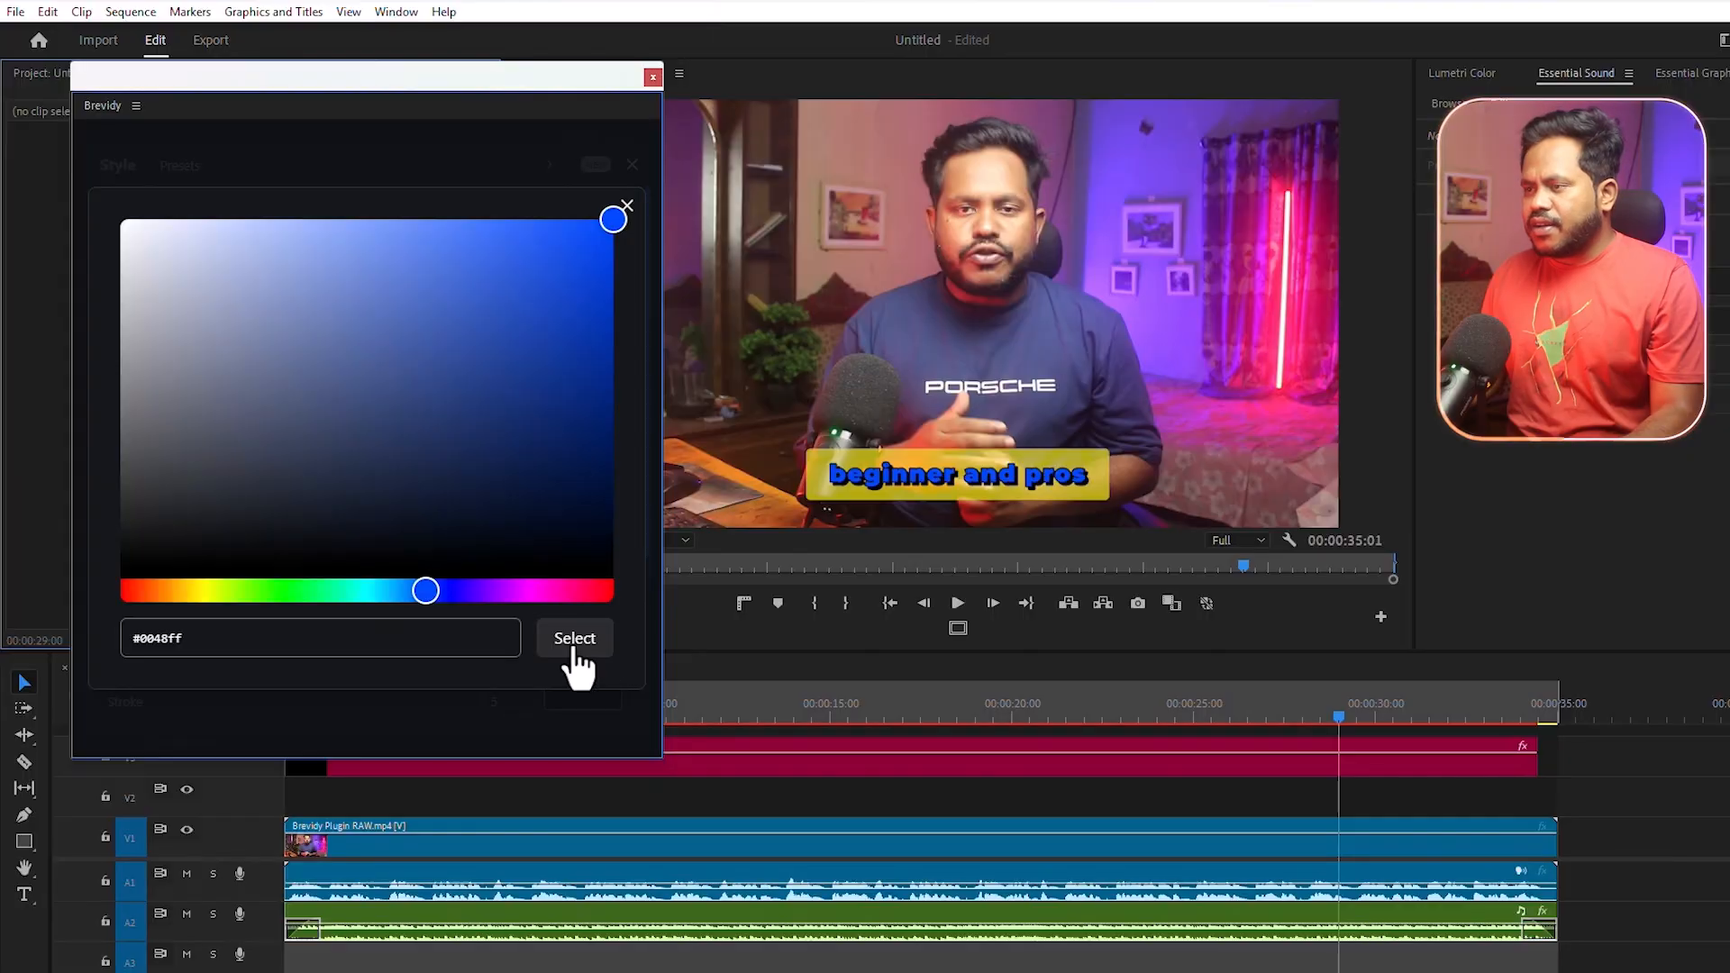
pyautogui.click(383, 591)
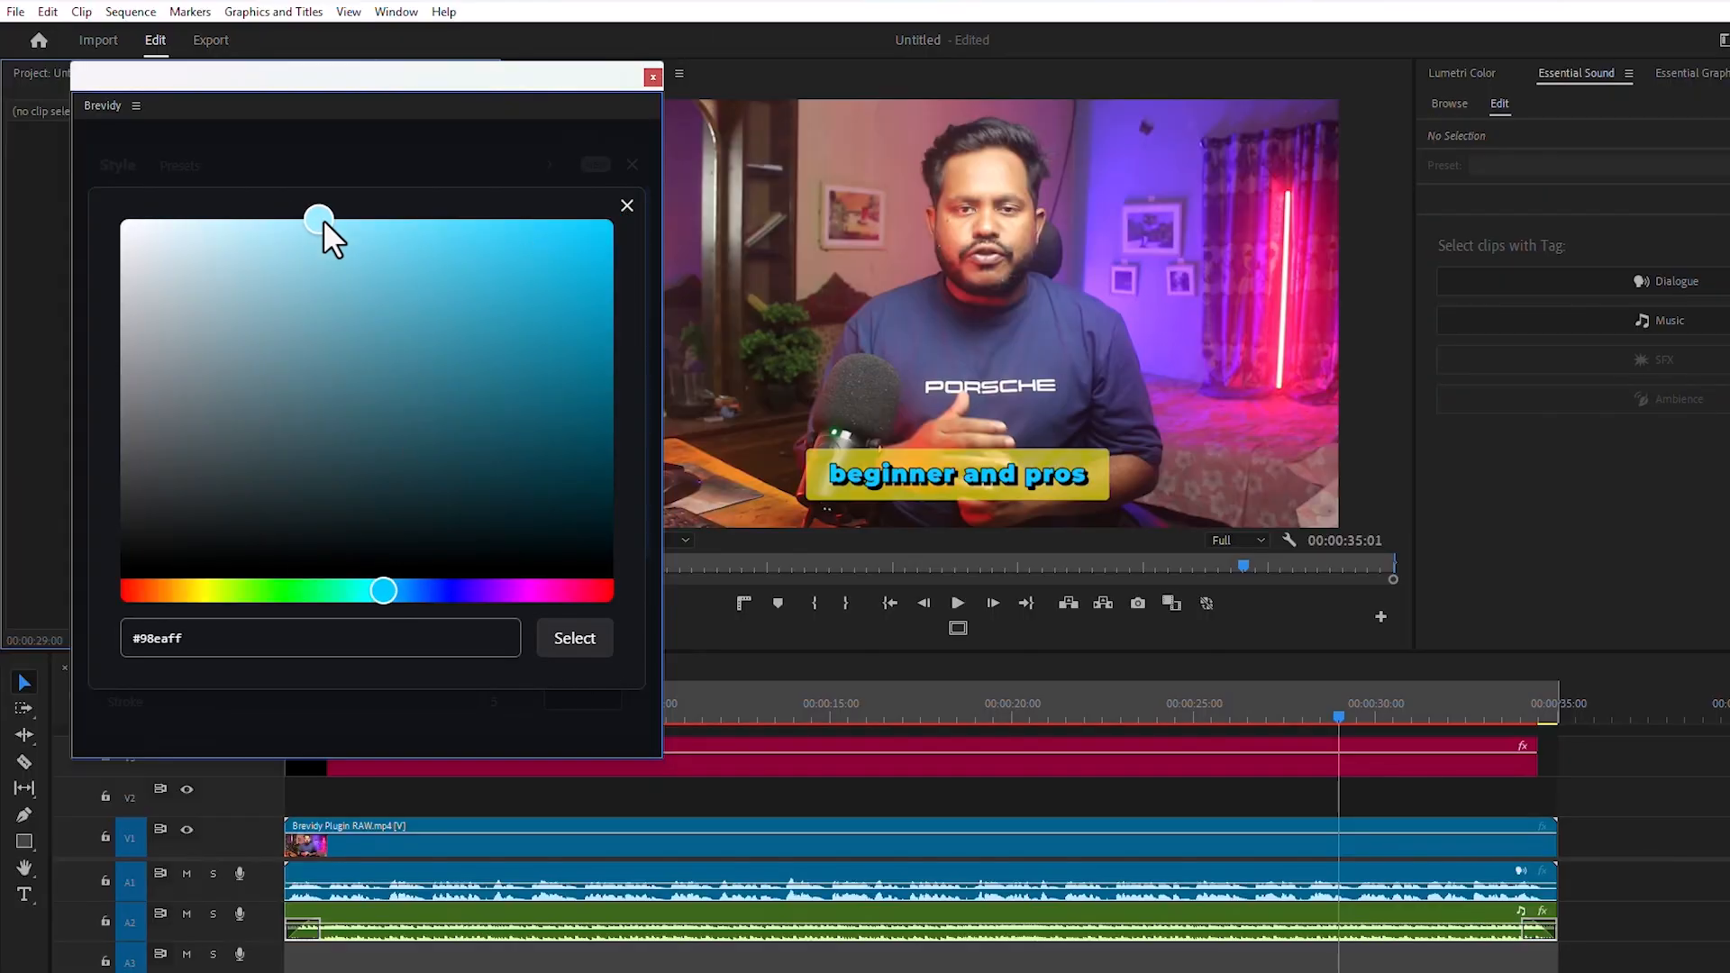
pyautogui.click(627, 205)
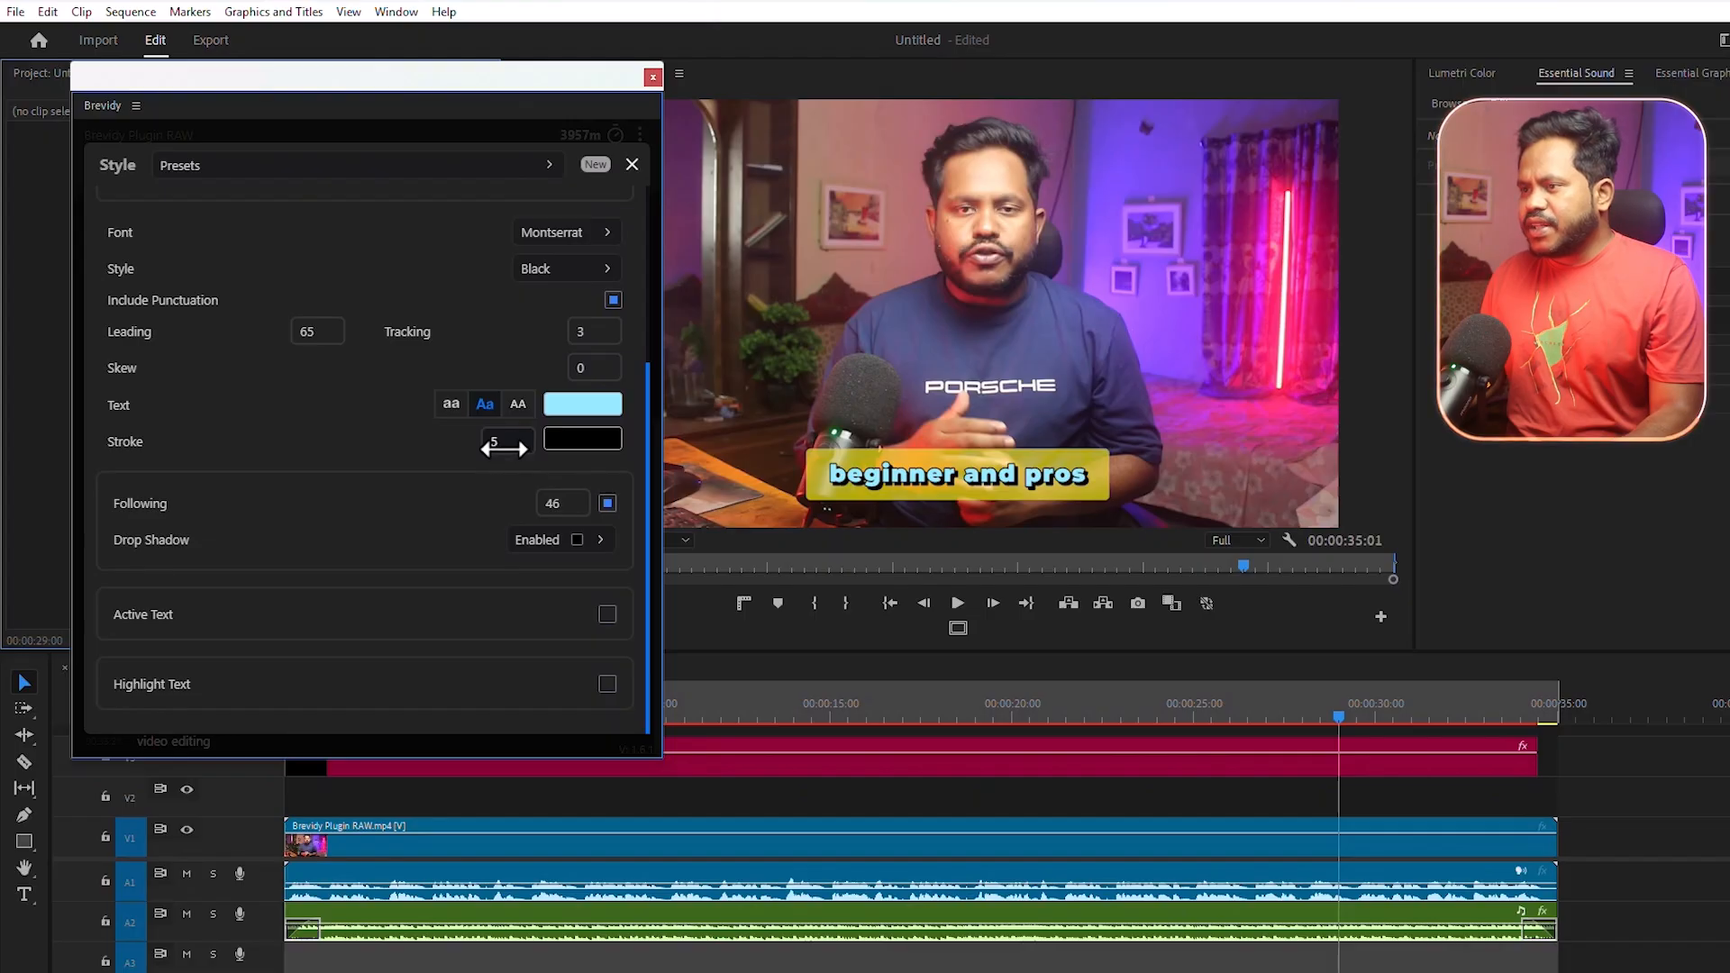
# Try adjusting the caption stroke but keep it at 5, and turn the drop shadow off and on again
pyautogui.moveTo(487, 448); pyautogui.dragTo(377, 447)
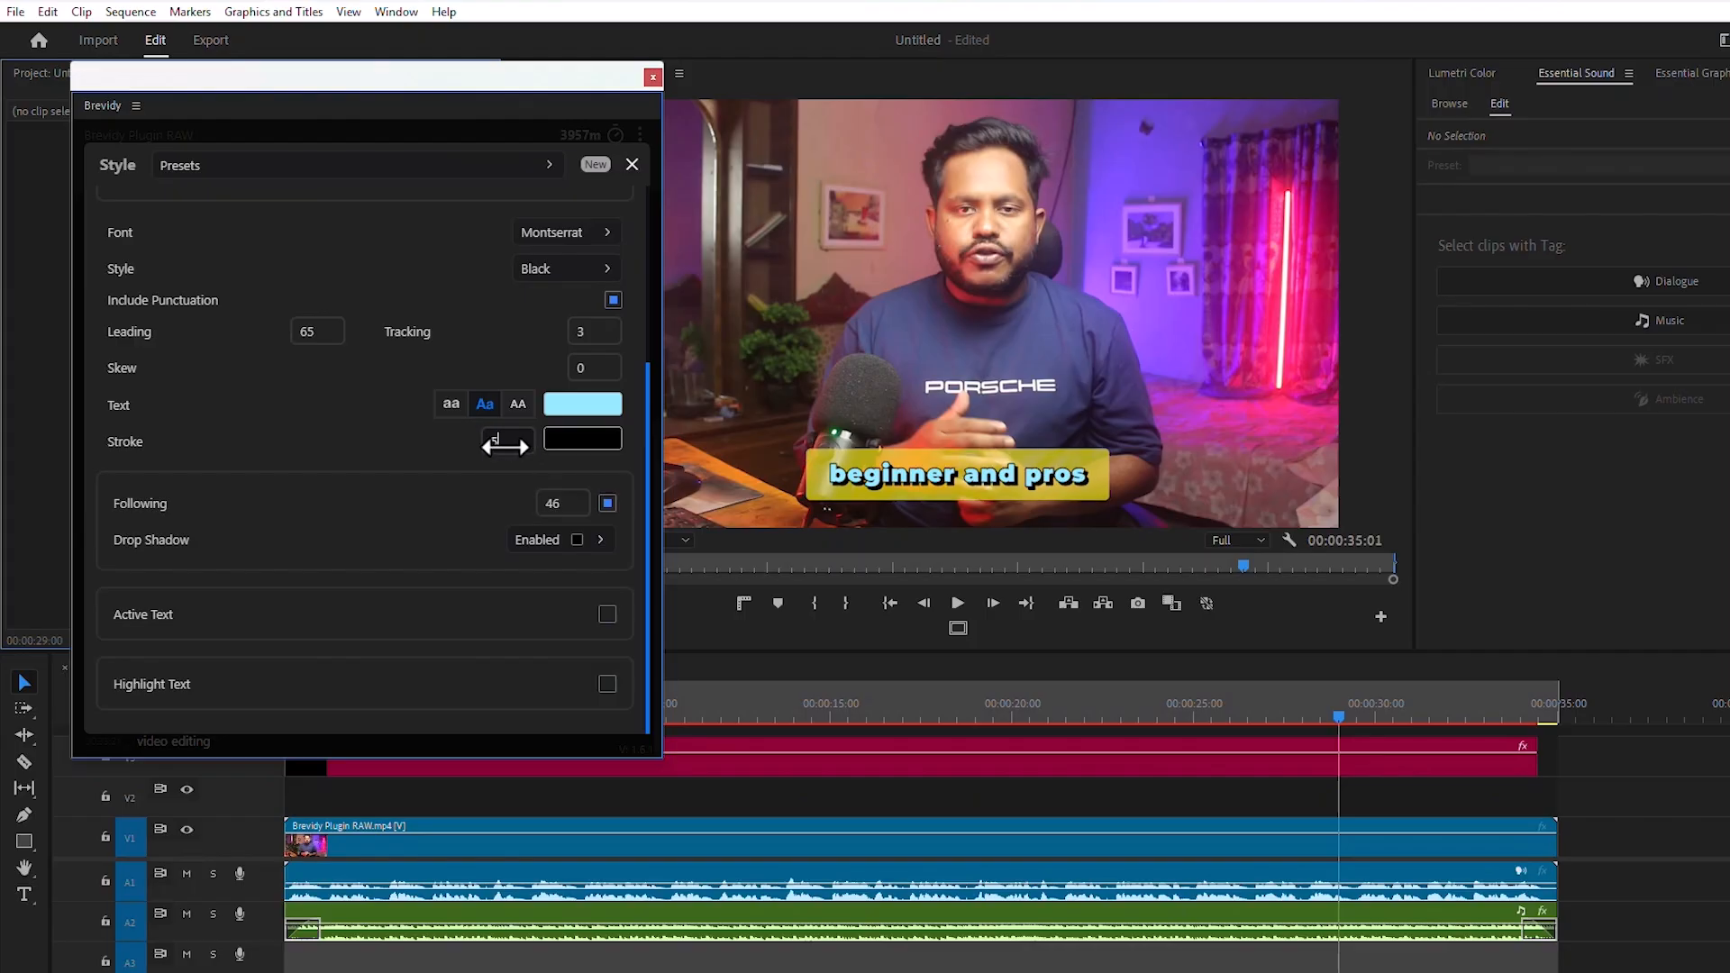
pyautogui.click(504, 446)
pyautogui.click(544, 542)
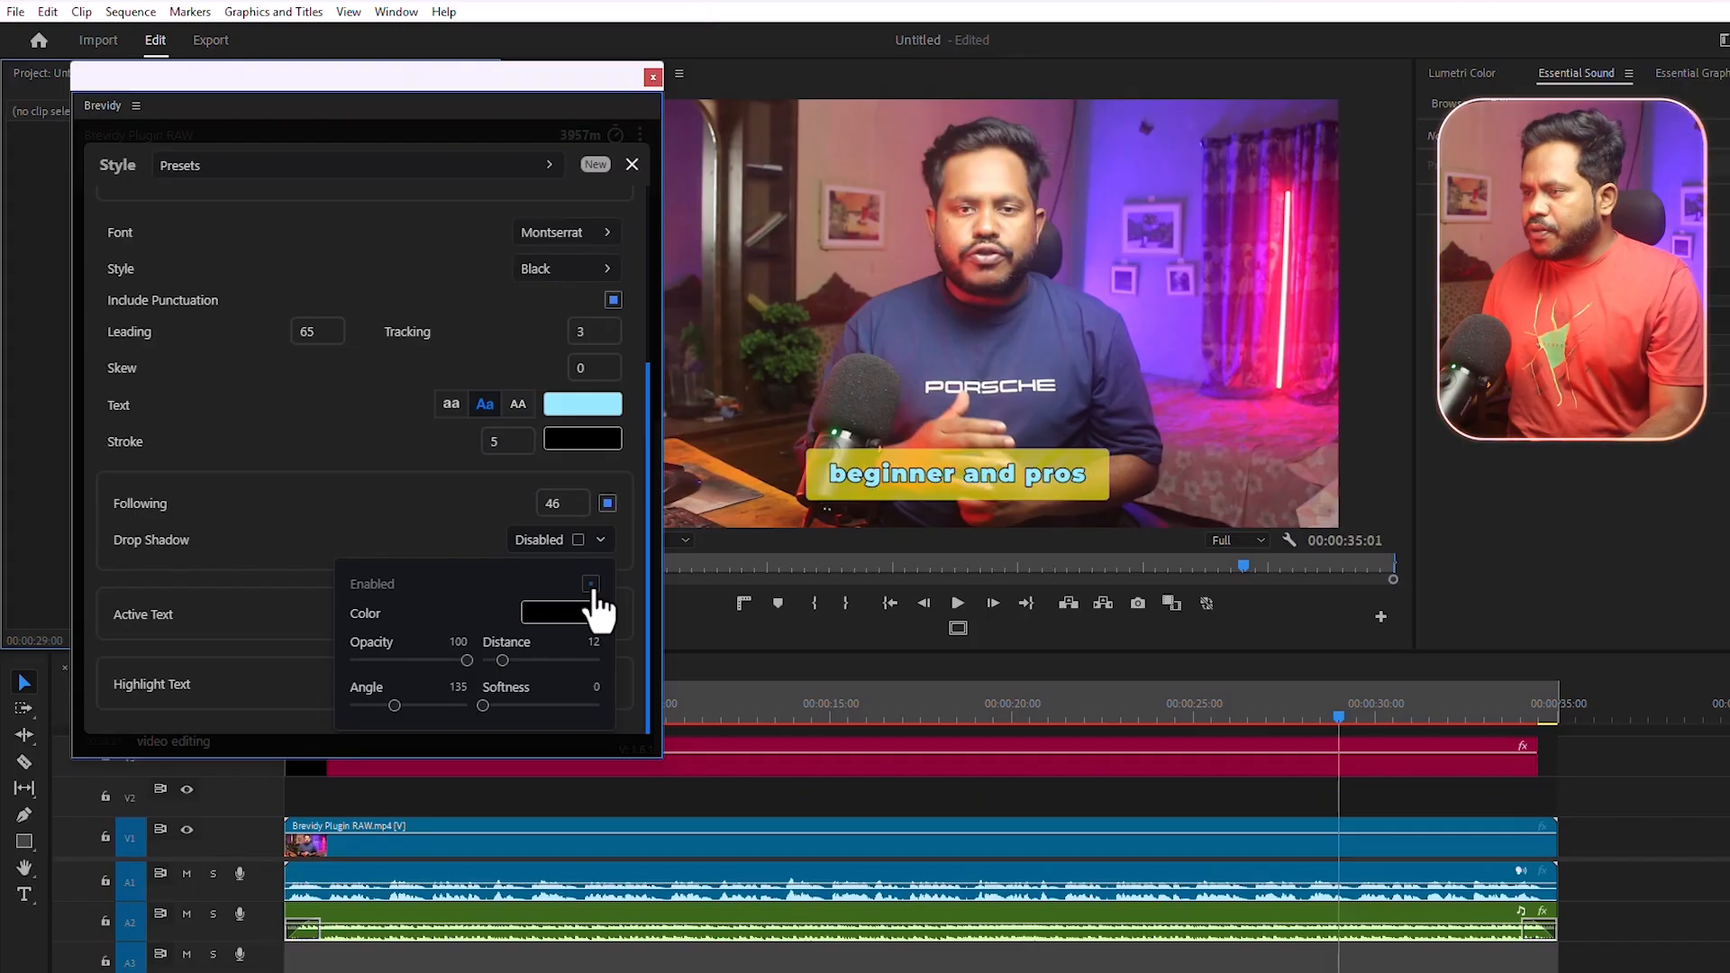
pyautogui.click(590, 585)
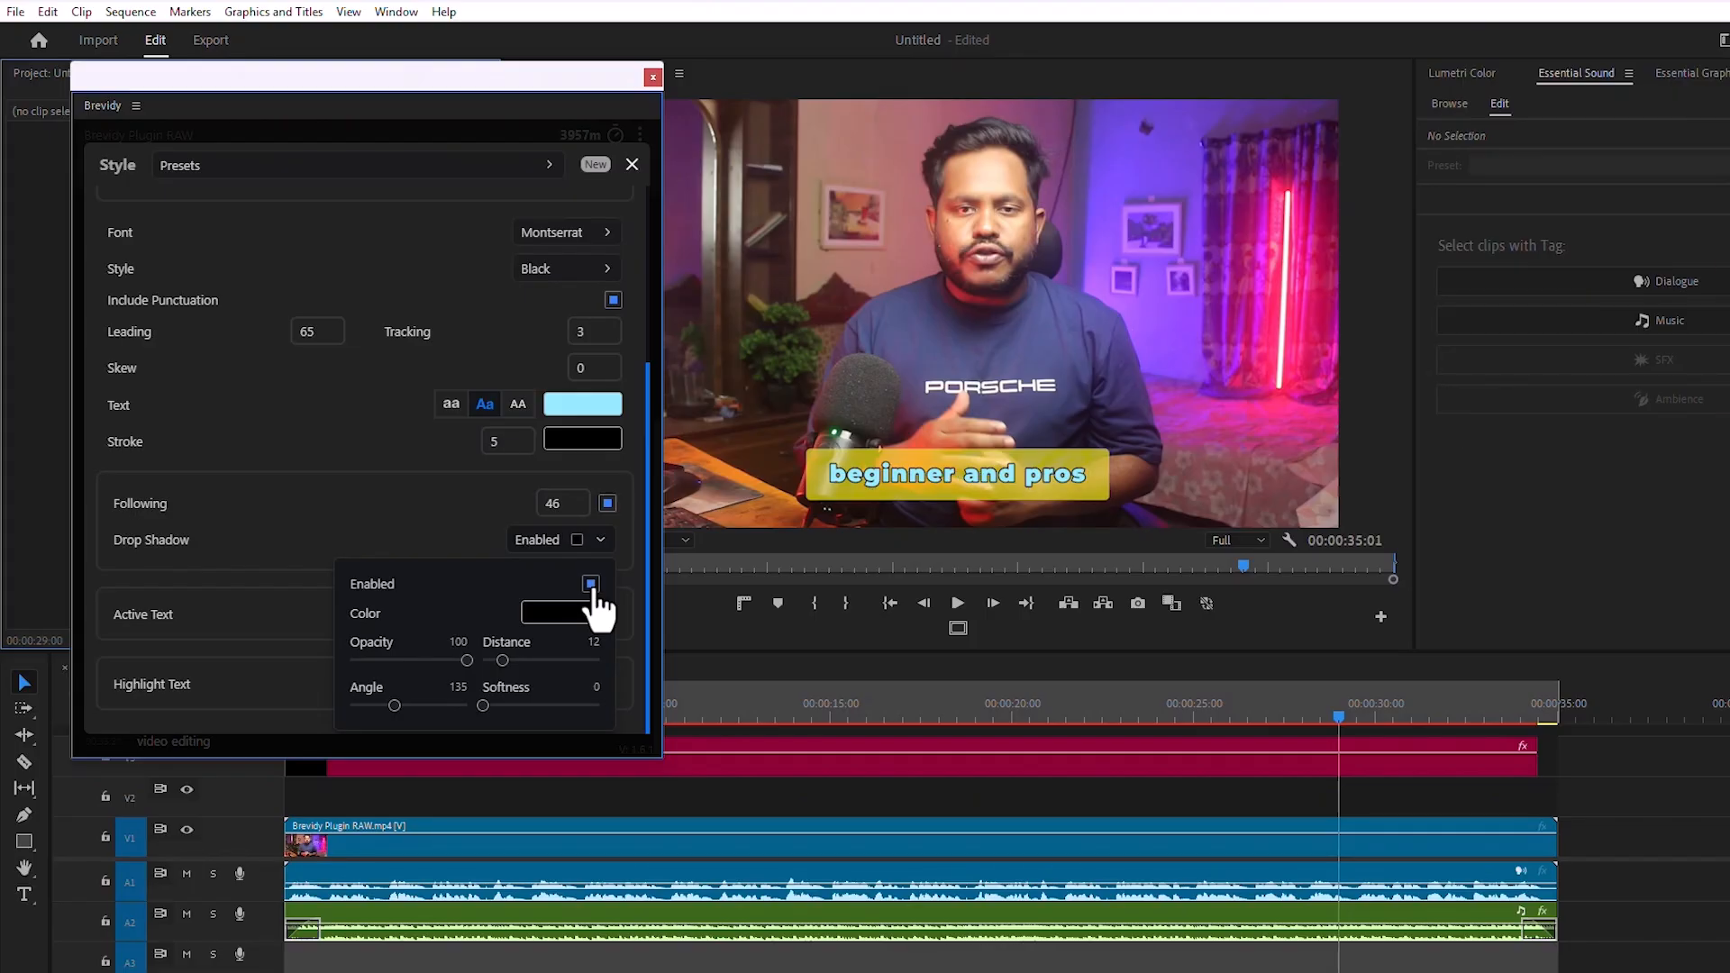
pyautogui.click(395, 490)
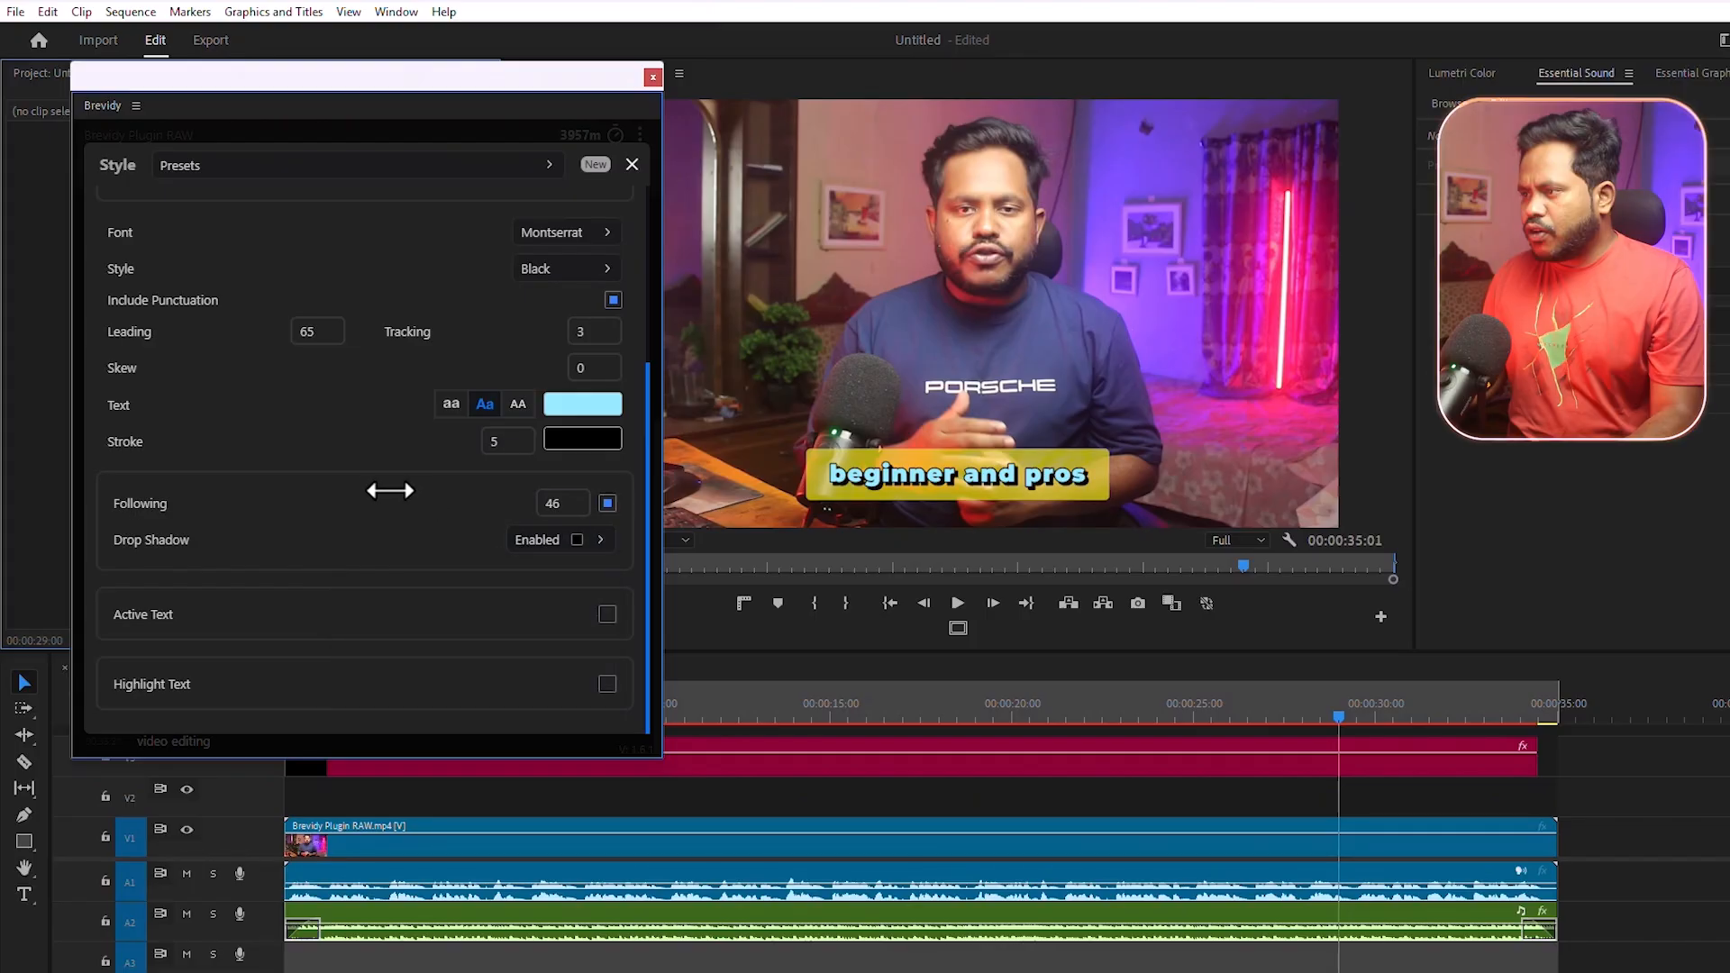
# Enable Active Text for the captions, try red, yellow and blue for its text color, and return the color to white #ffffff
pyautogui.click(323, 617)
pyautogui.scroll(-3, 322, 607)
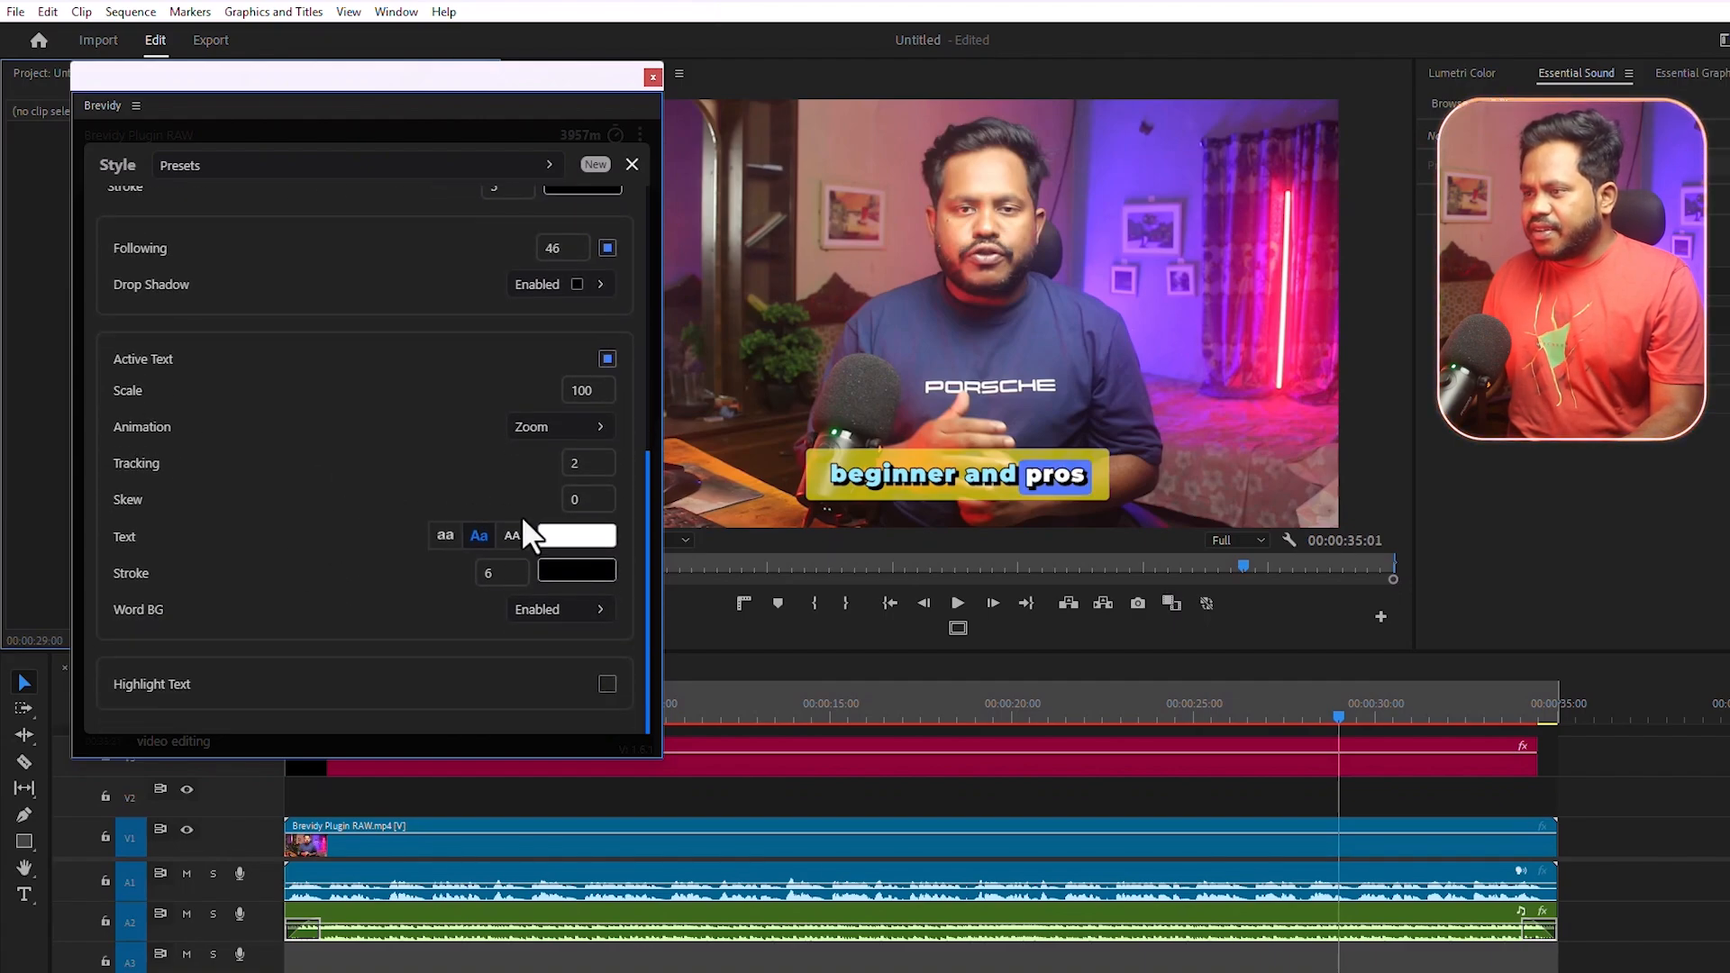
pyautogui.click(573, 537)
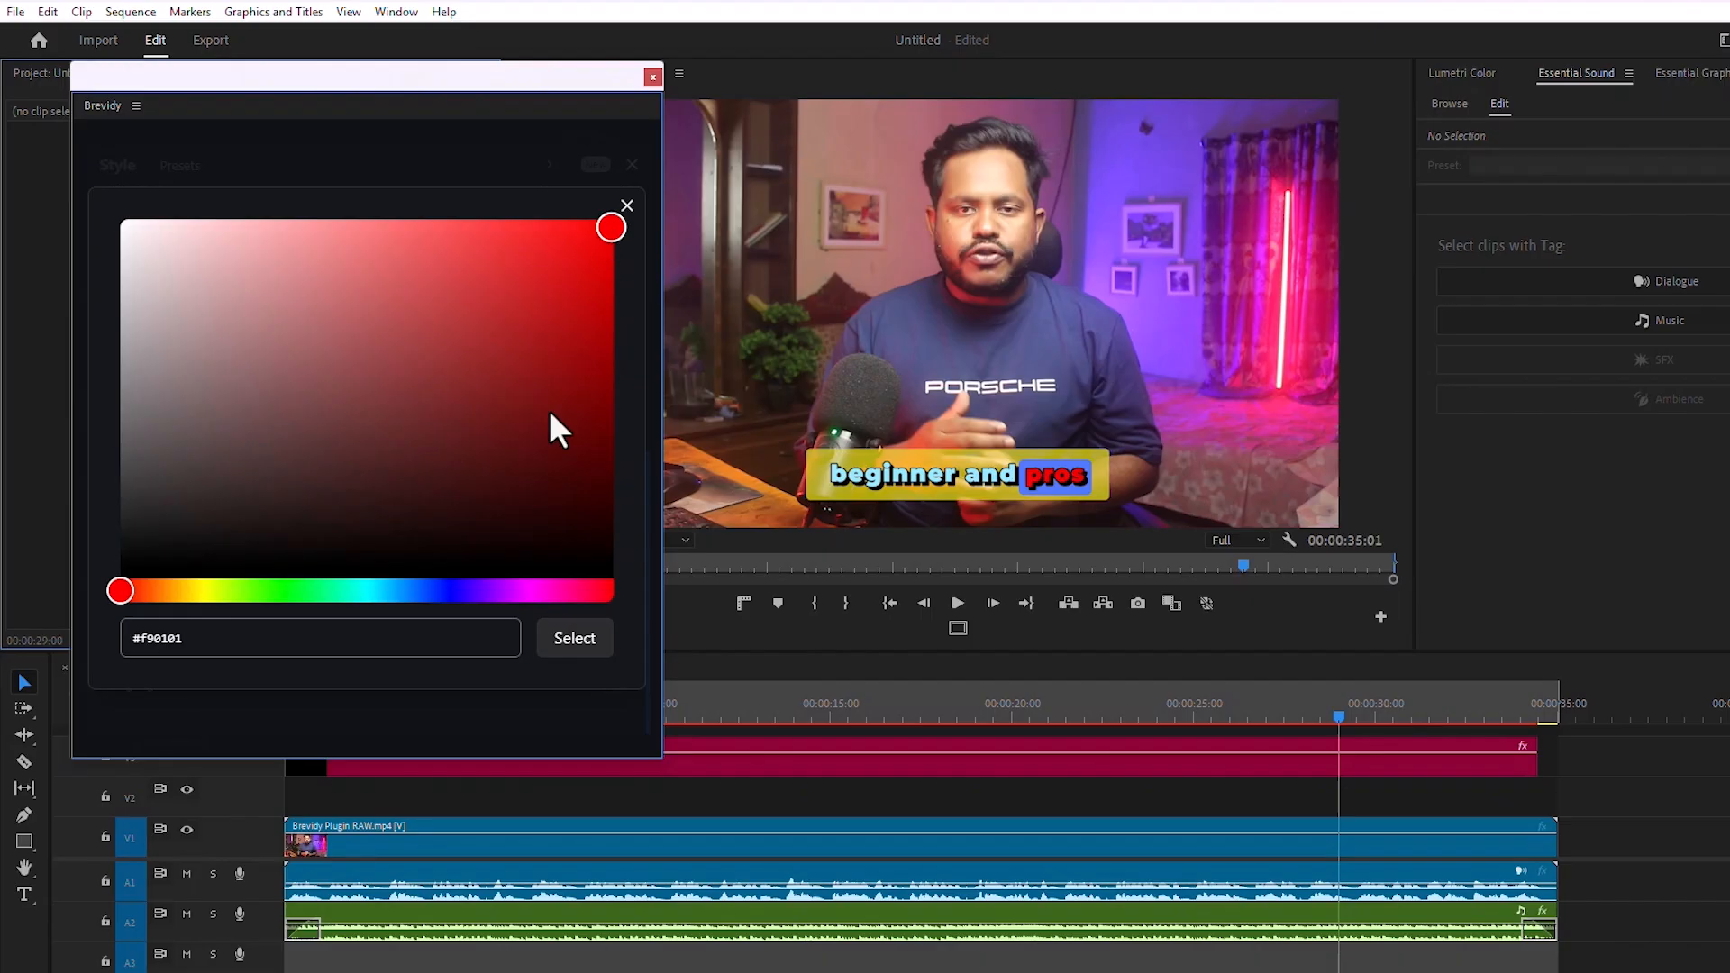
pyautogui.click(197, 591)
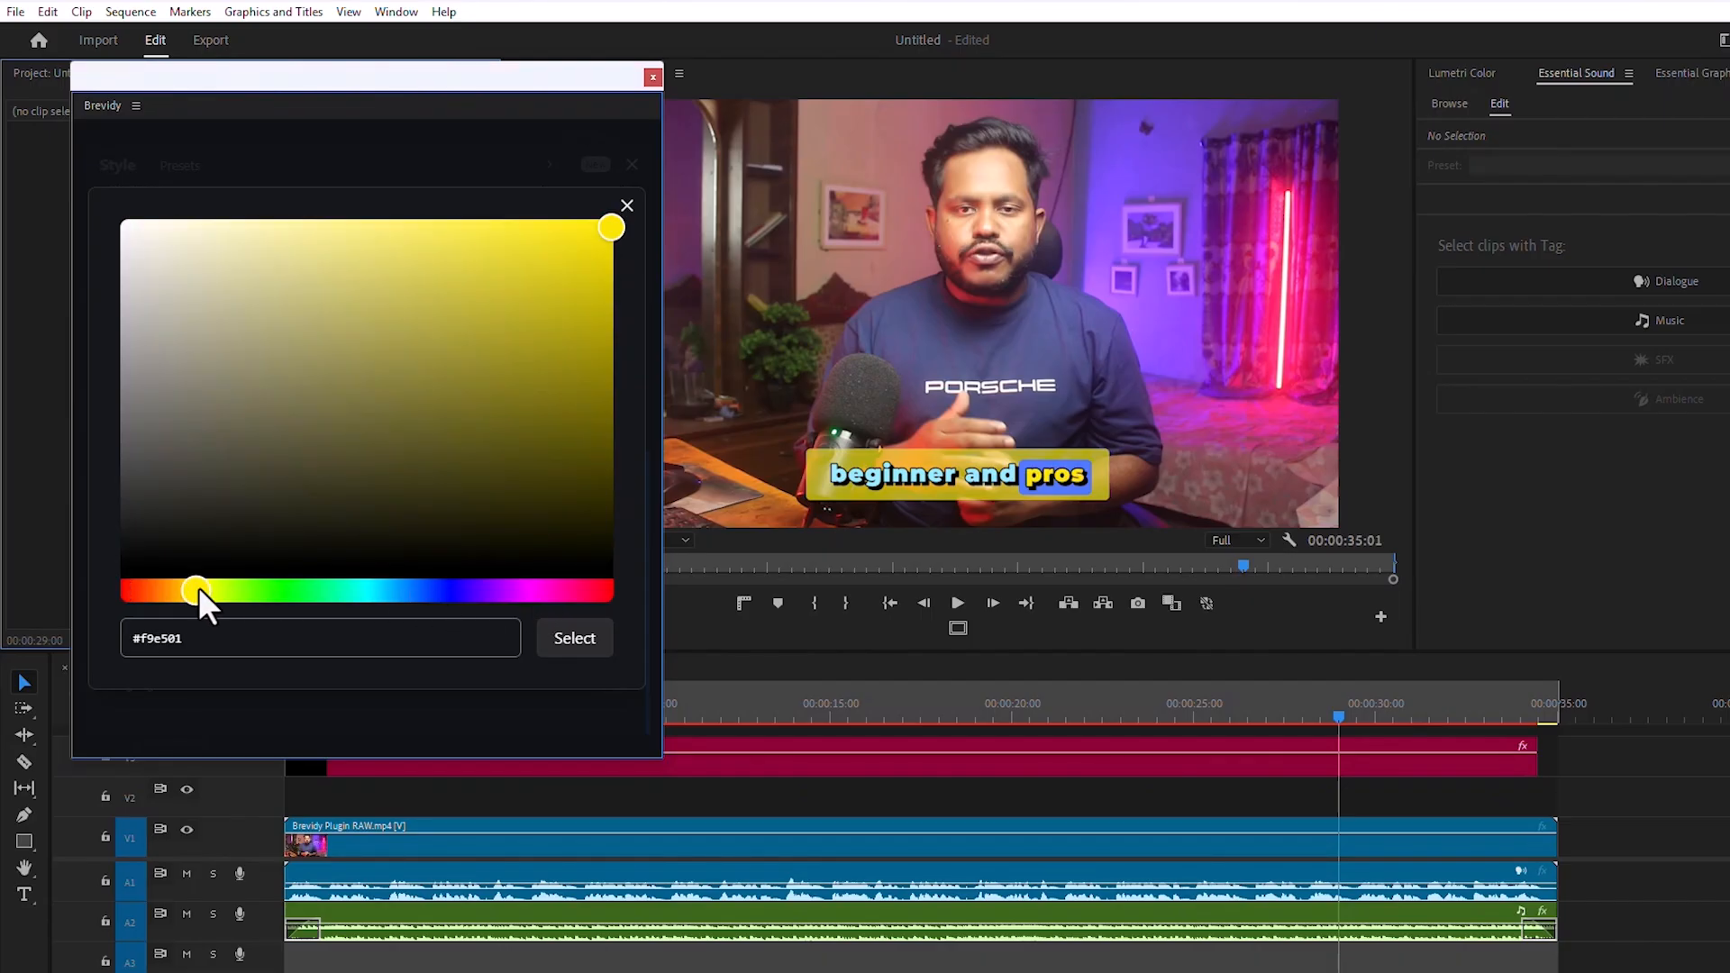
pyautogui.click(440, 592)
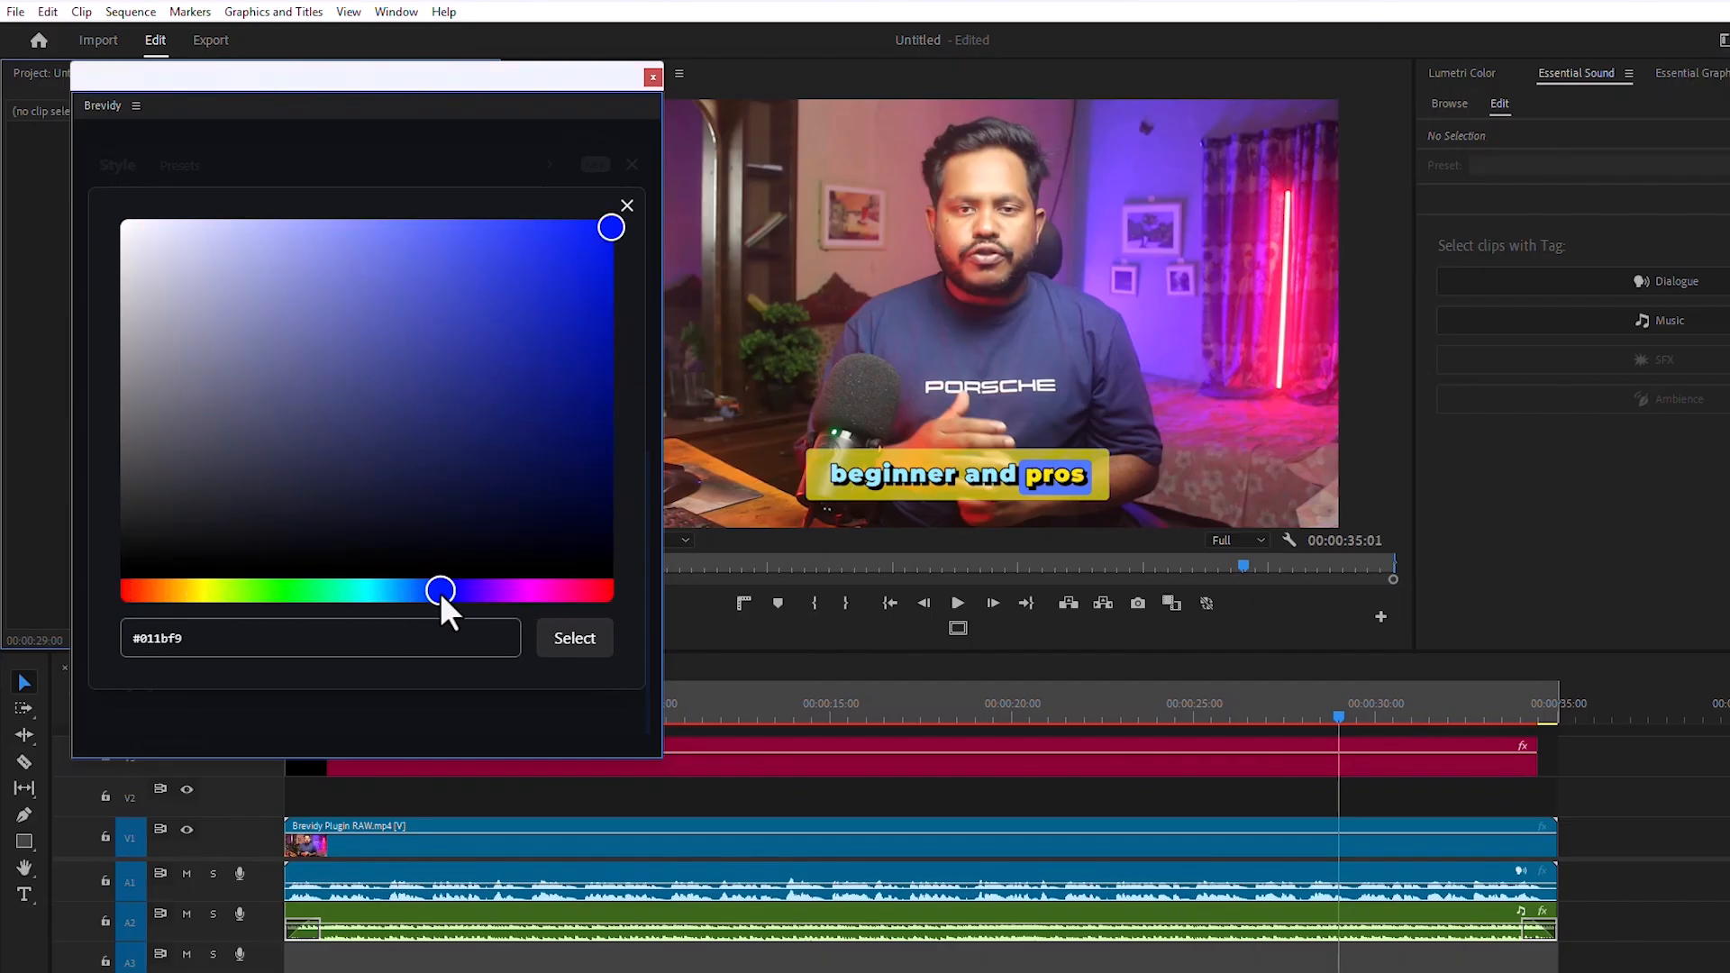
pyautogui.click(595, 591)
pyautogui.click(110, 220)
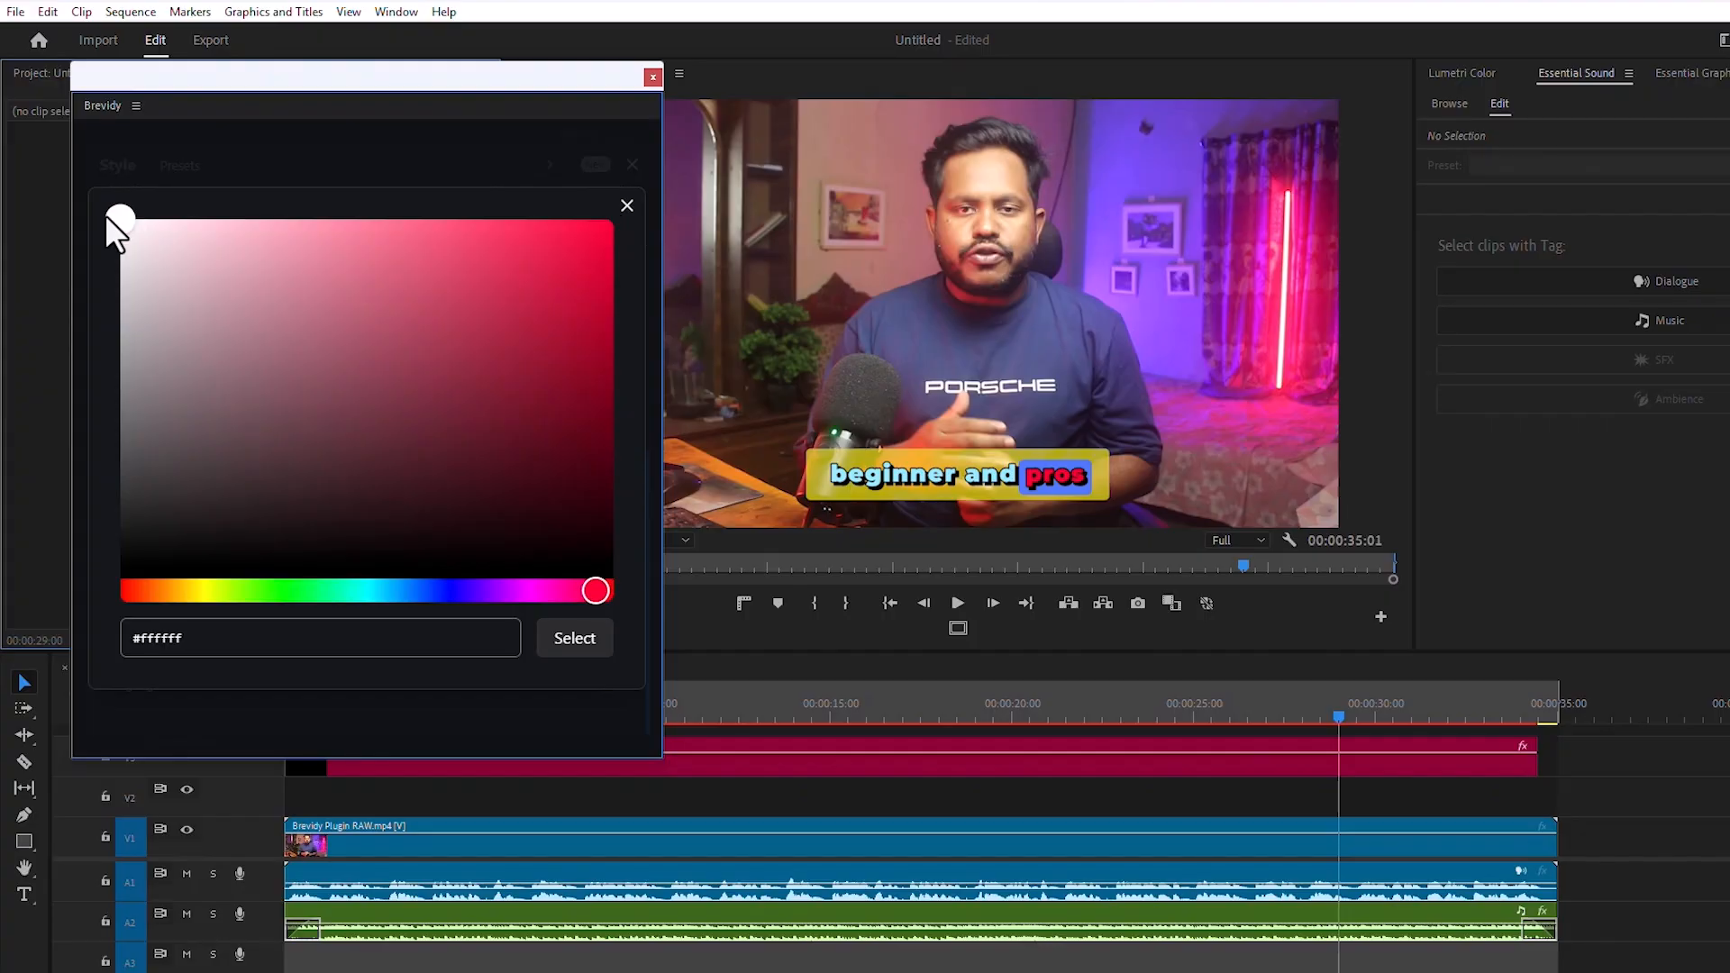
pyautogui.click(624, 208)
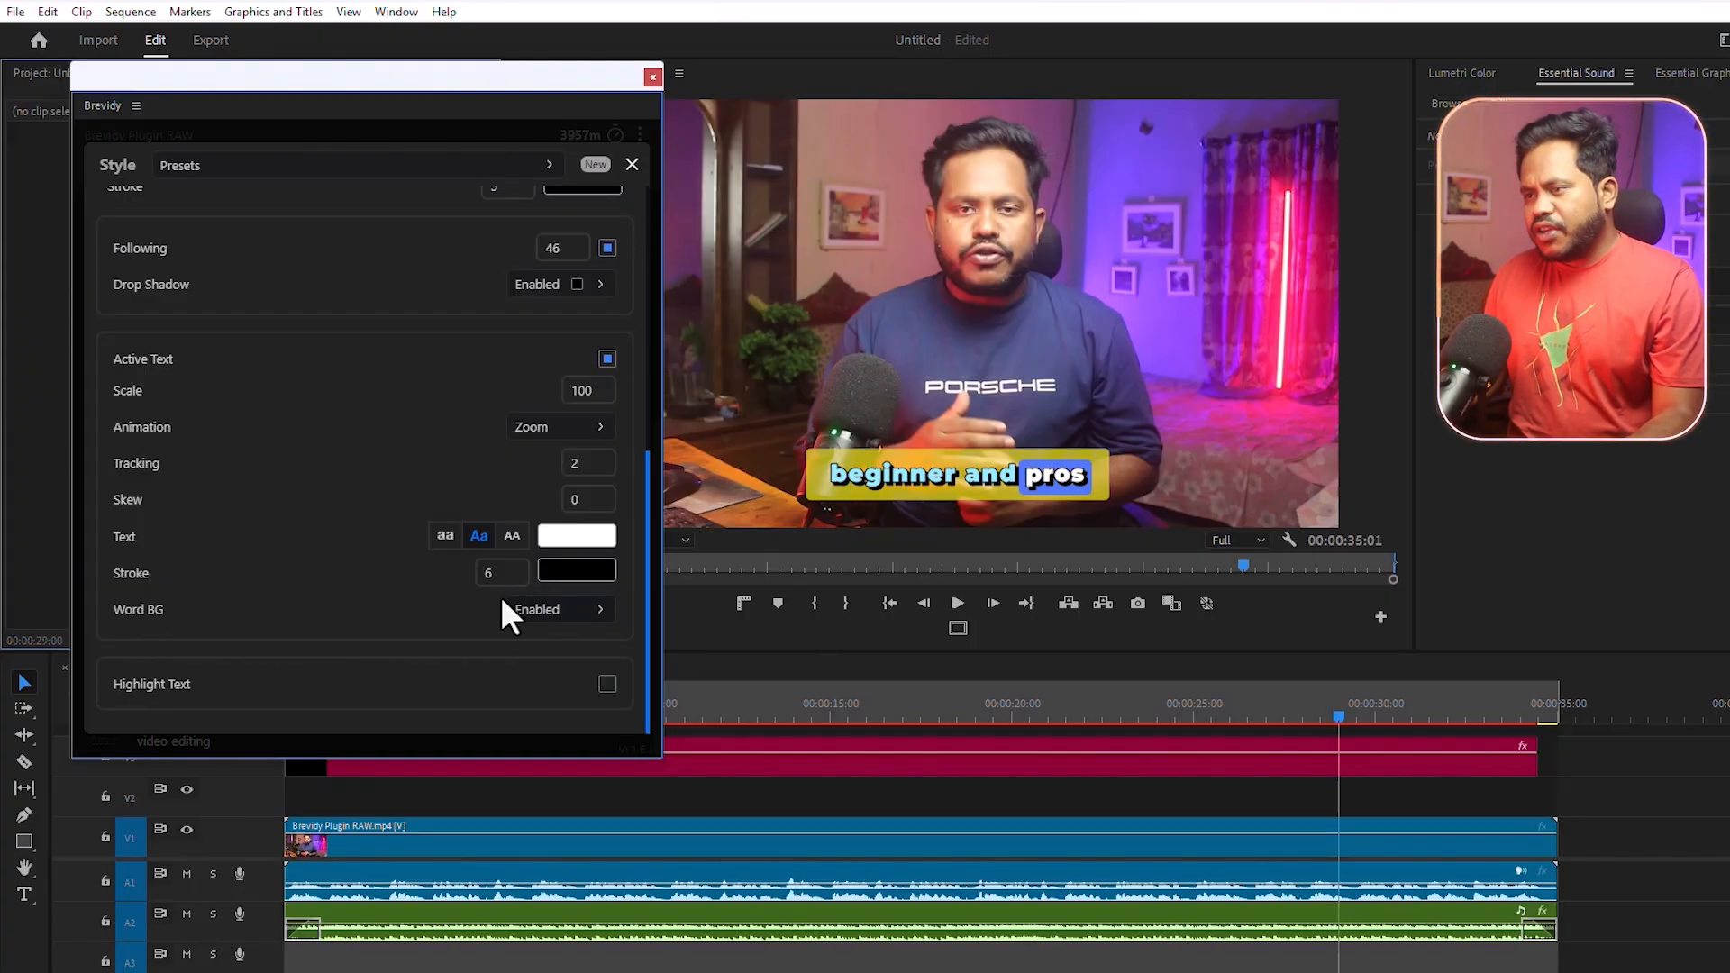
# Disable the word background of the active text and enable it again
pyautogui.click(541, 610)
pyautogui.click(590, 397)
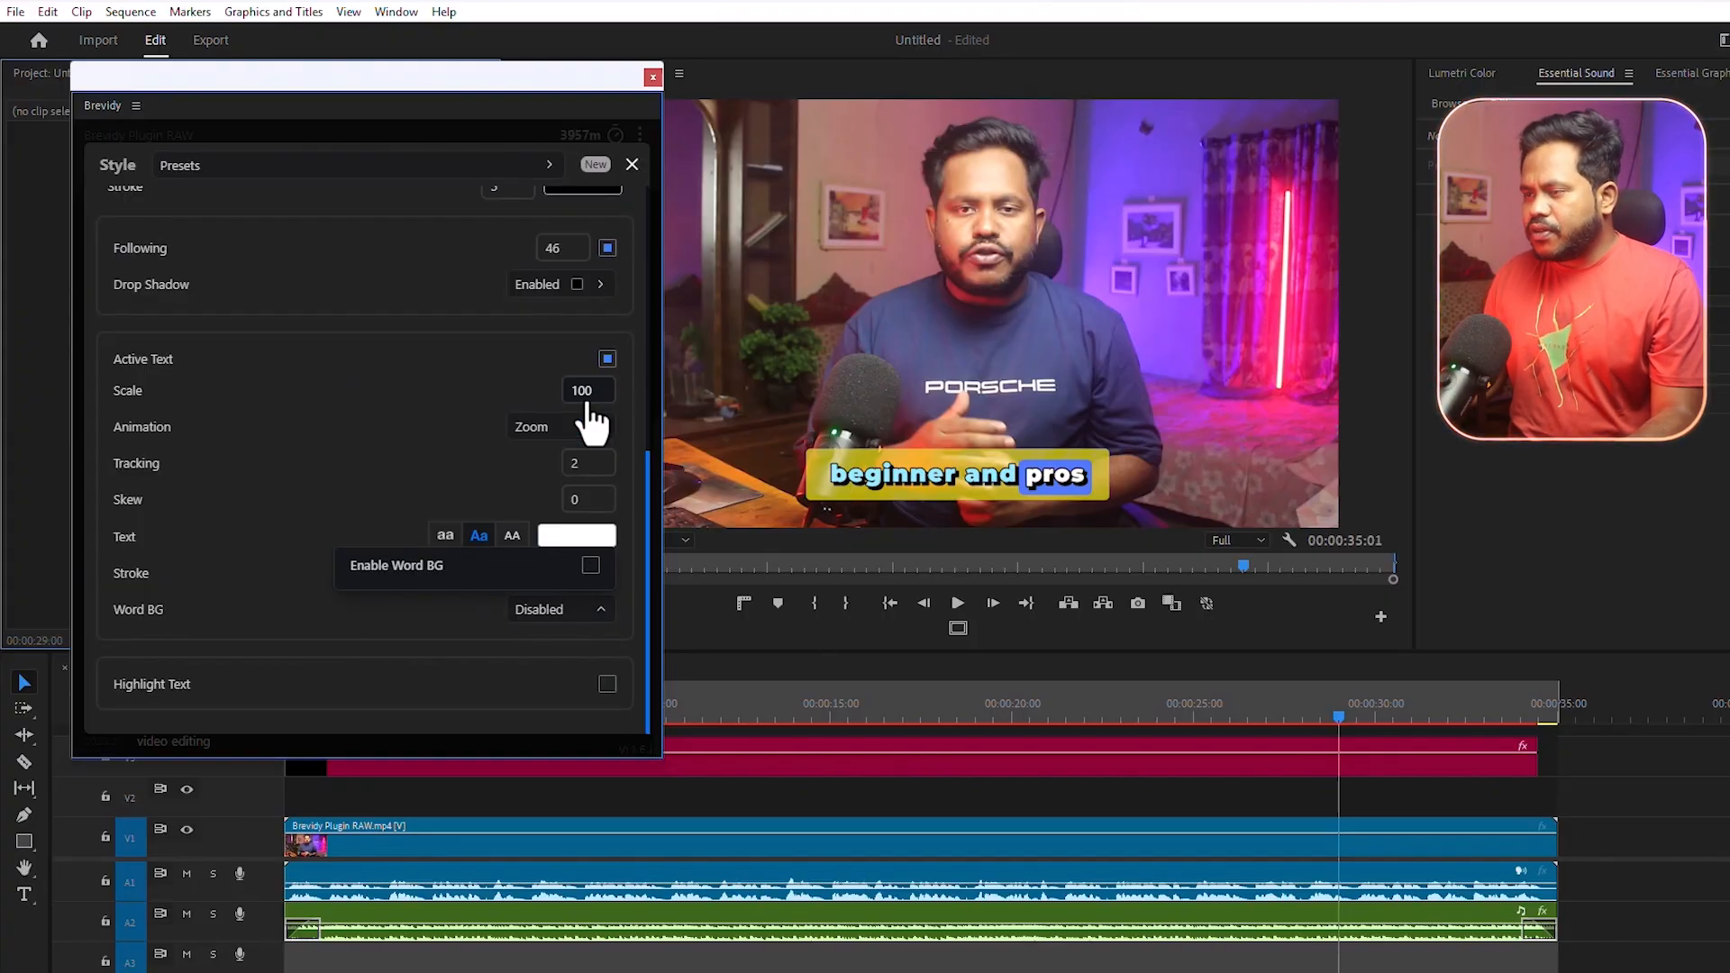
pyautogui.click(591, 565)
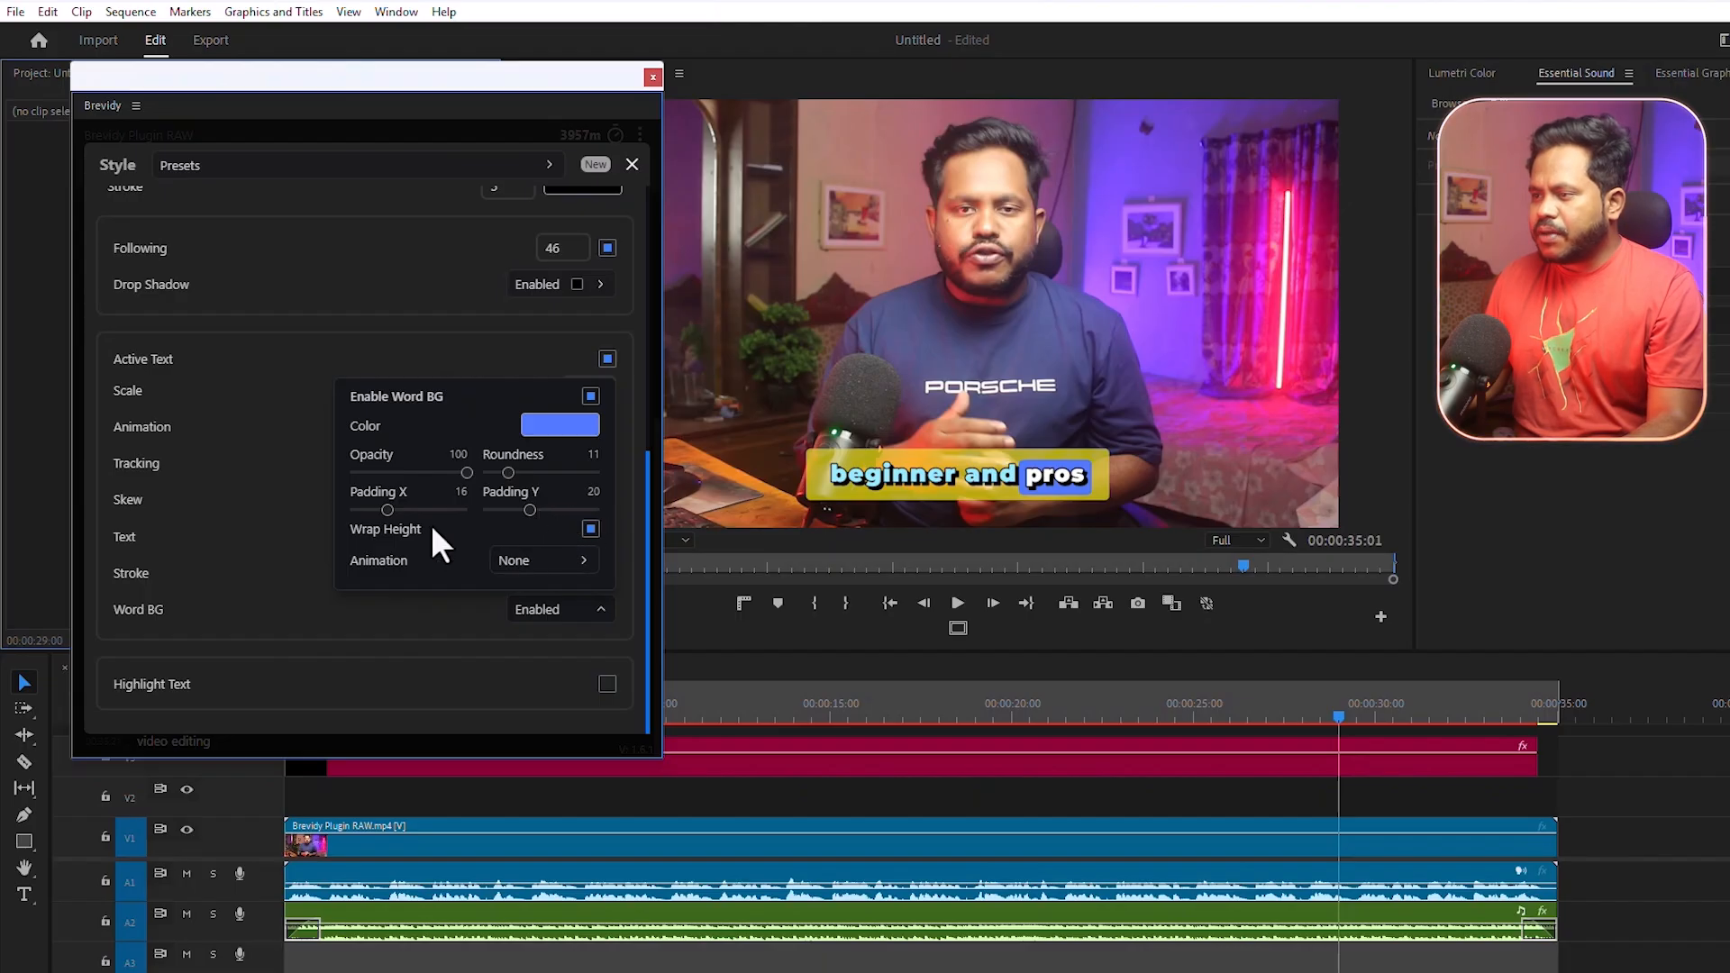
pyautogui.click(270, 564)
# Load the Slide David preset from the trending caption presets and play back part of the sequence with it
pyautogui.click(262, 171)
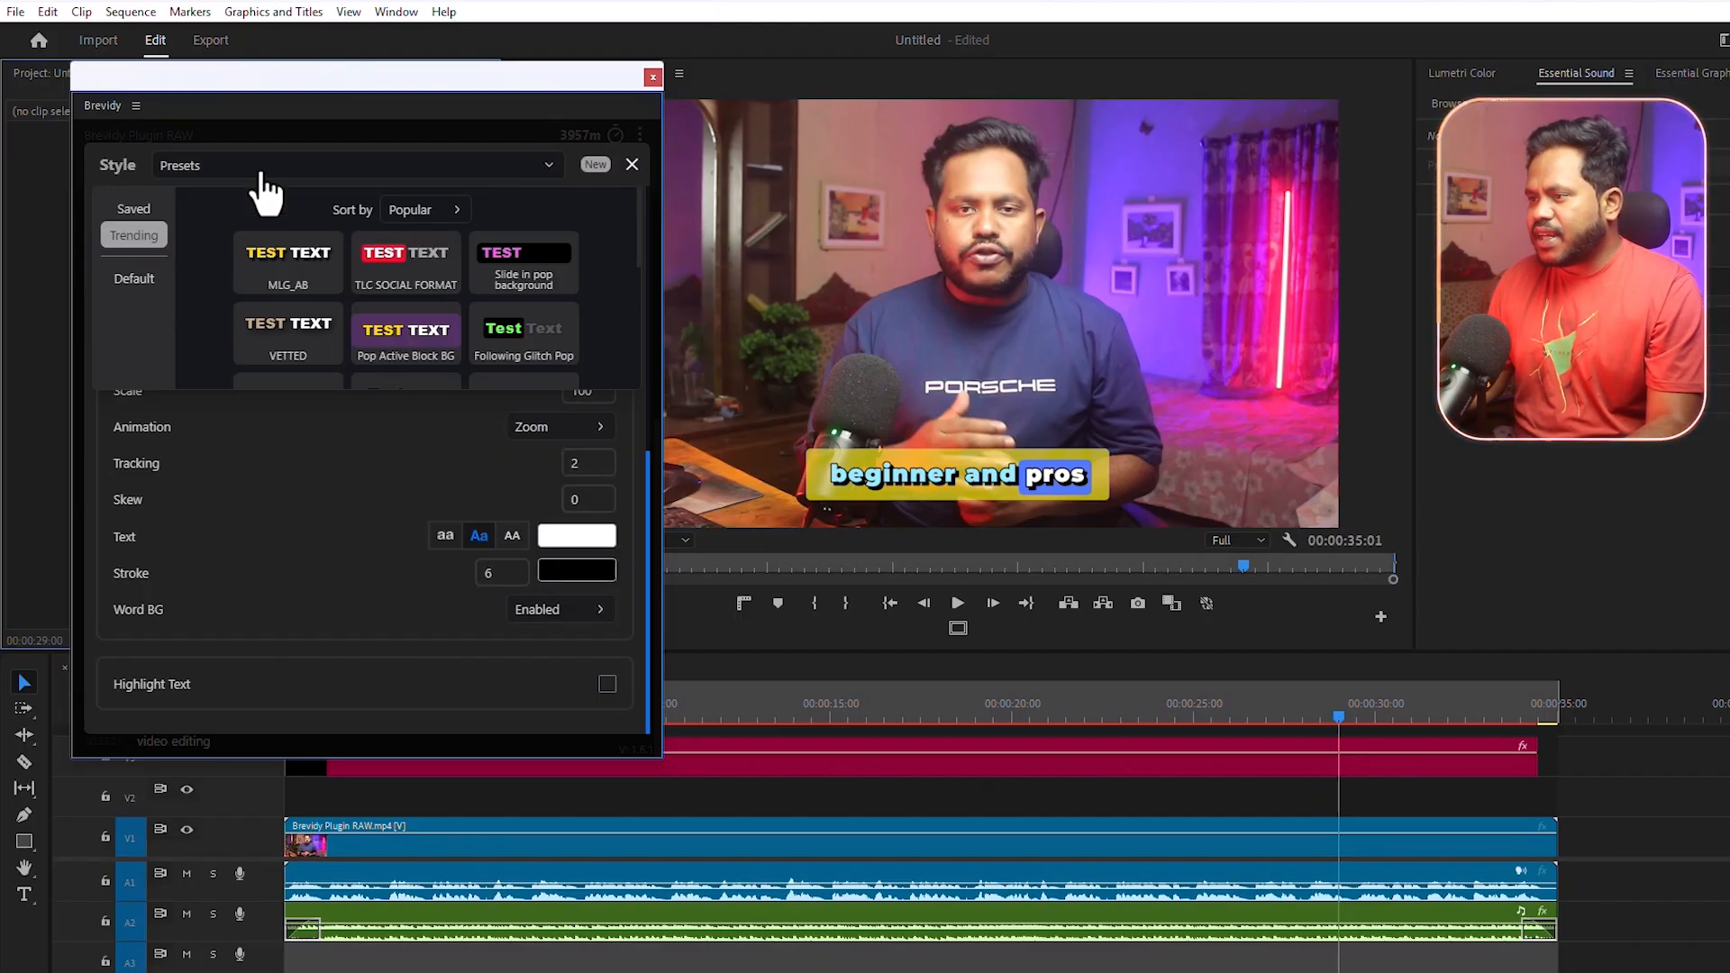
pyautogui.scroll(-4, 307, 334)
pyautogui.scroll(-3, 307, 334)
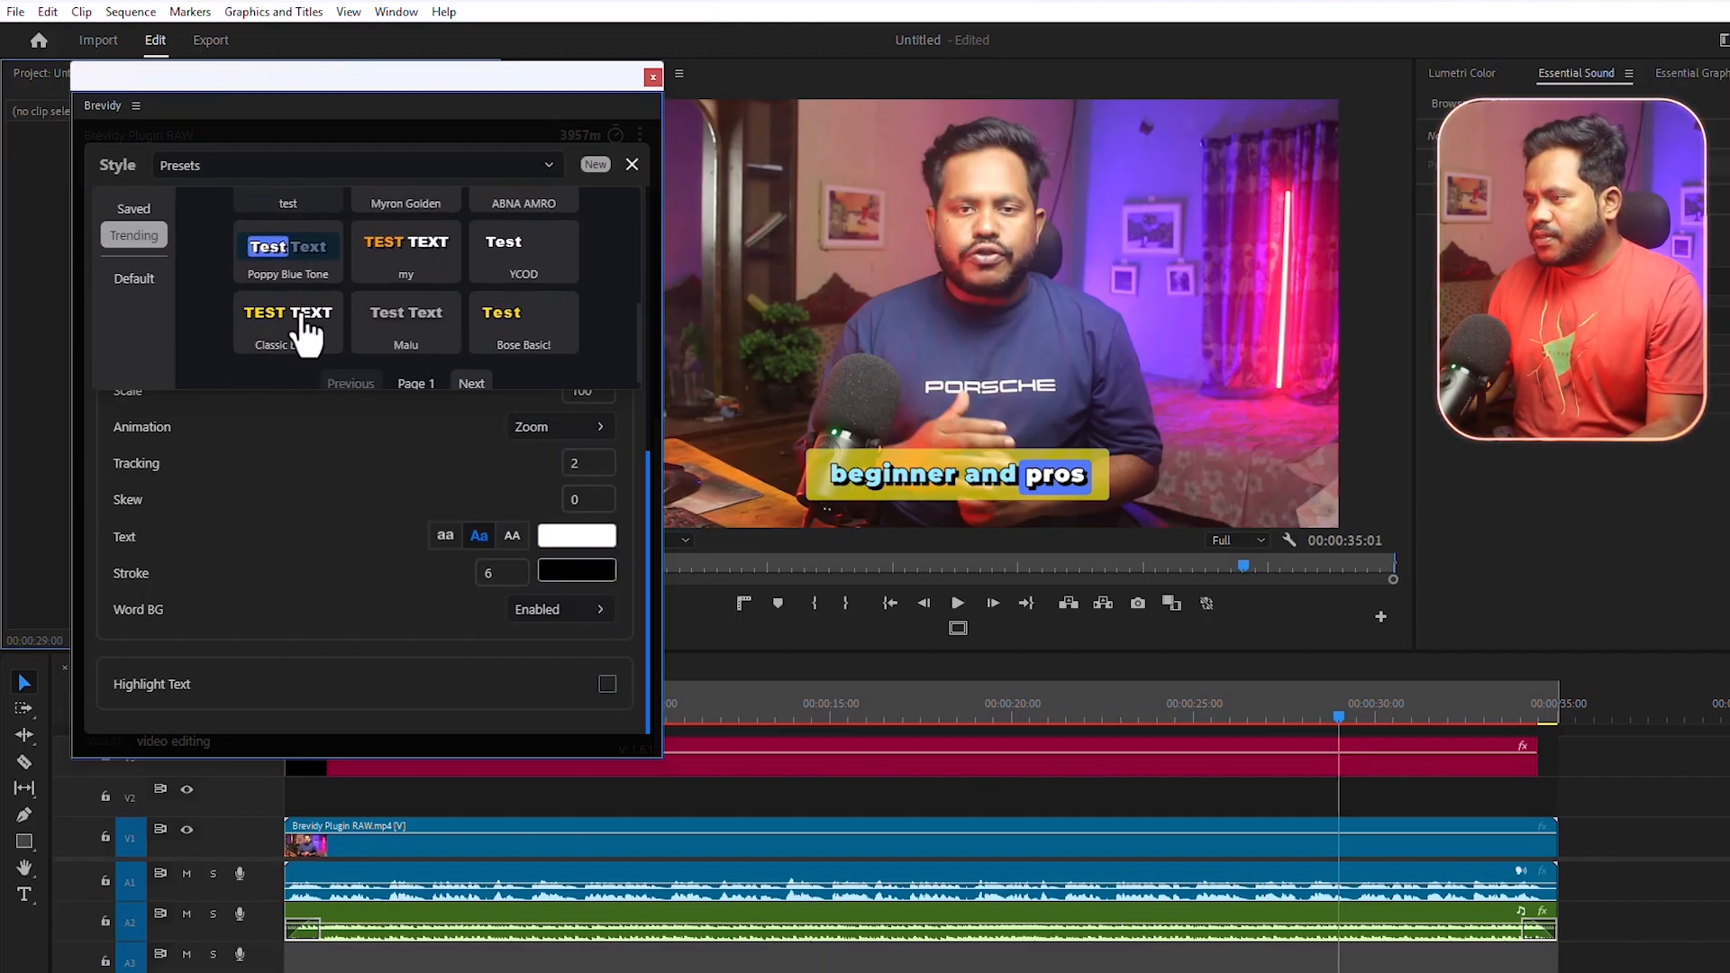
pyautogui.scroll(2, 329, 328)
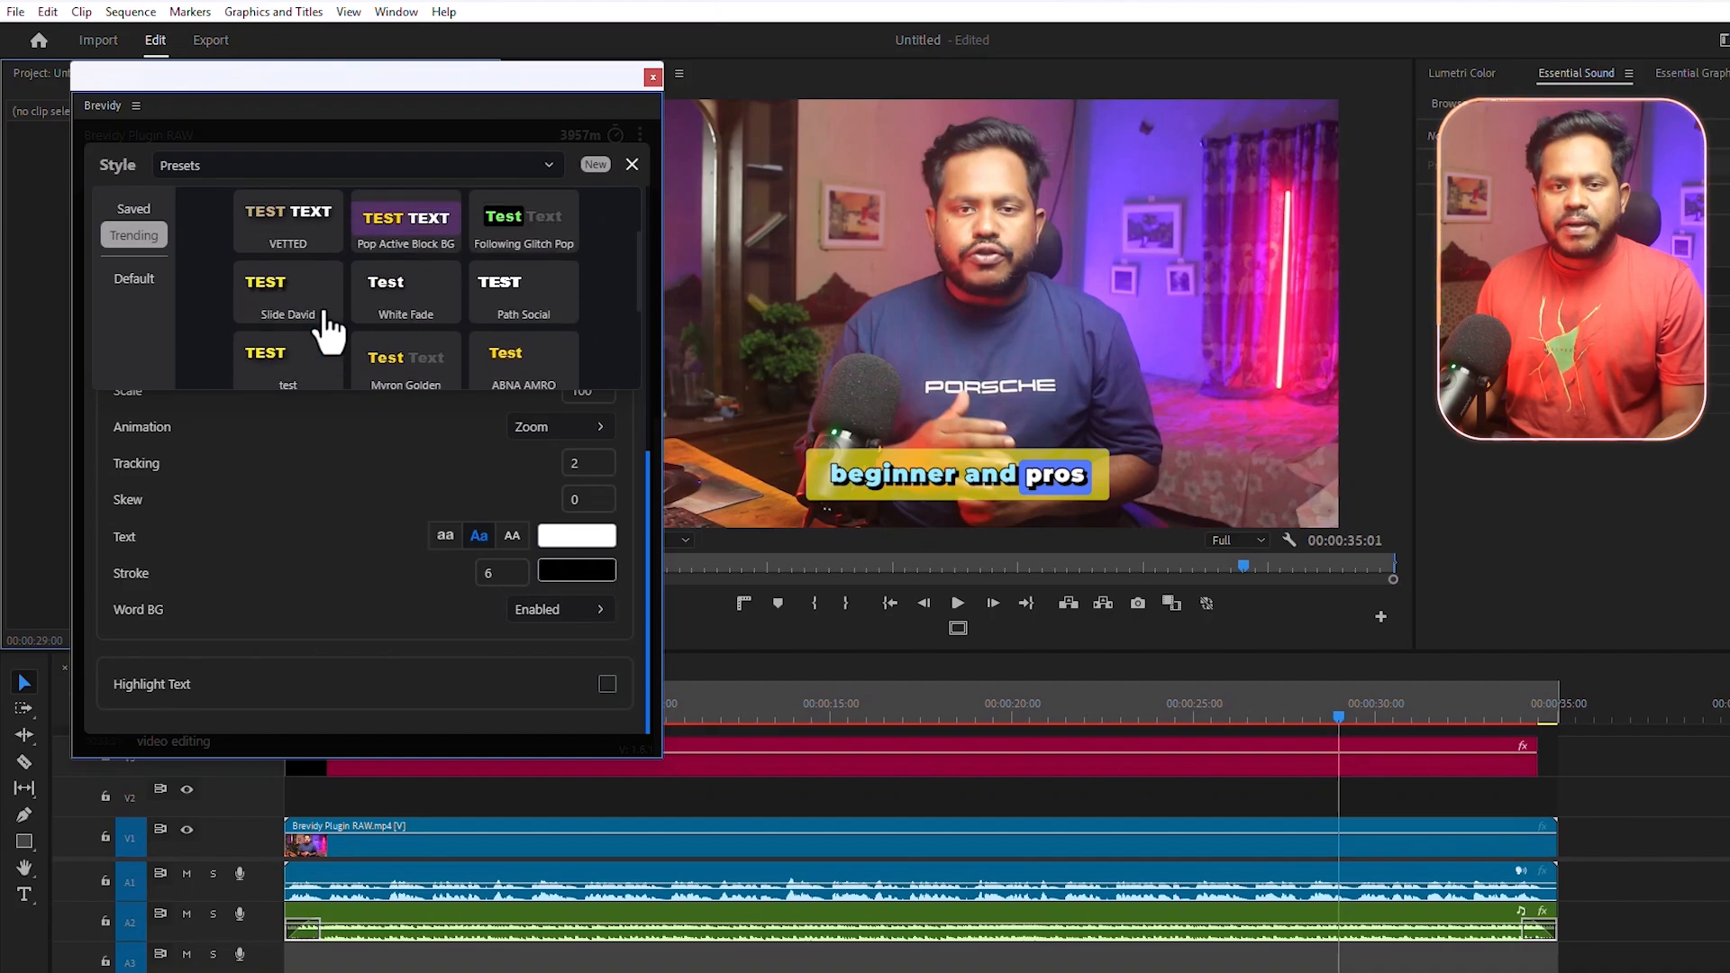
pyautogui.click(294, 322)
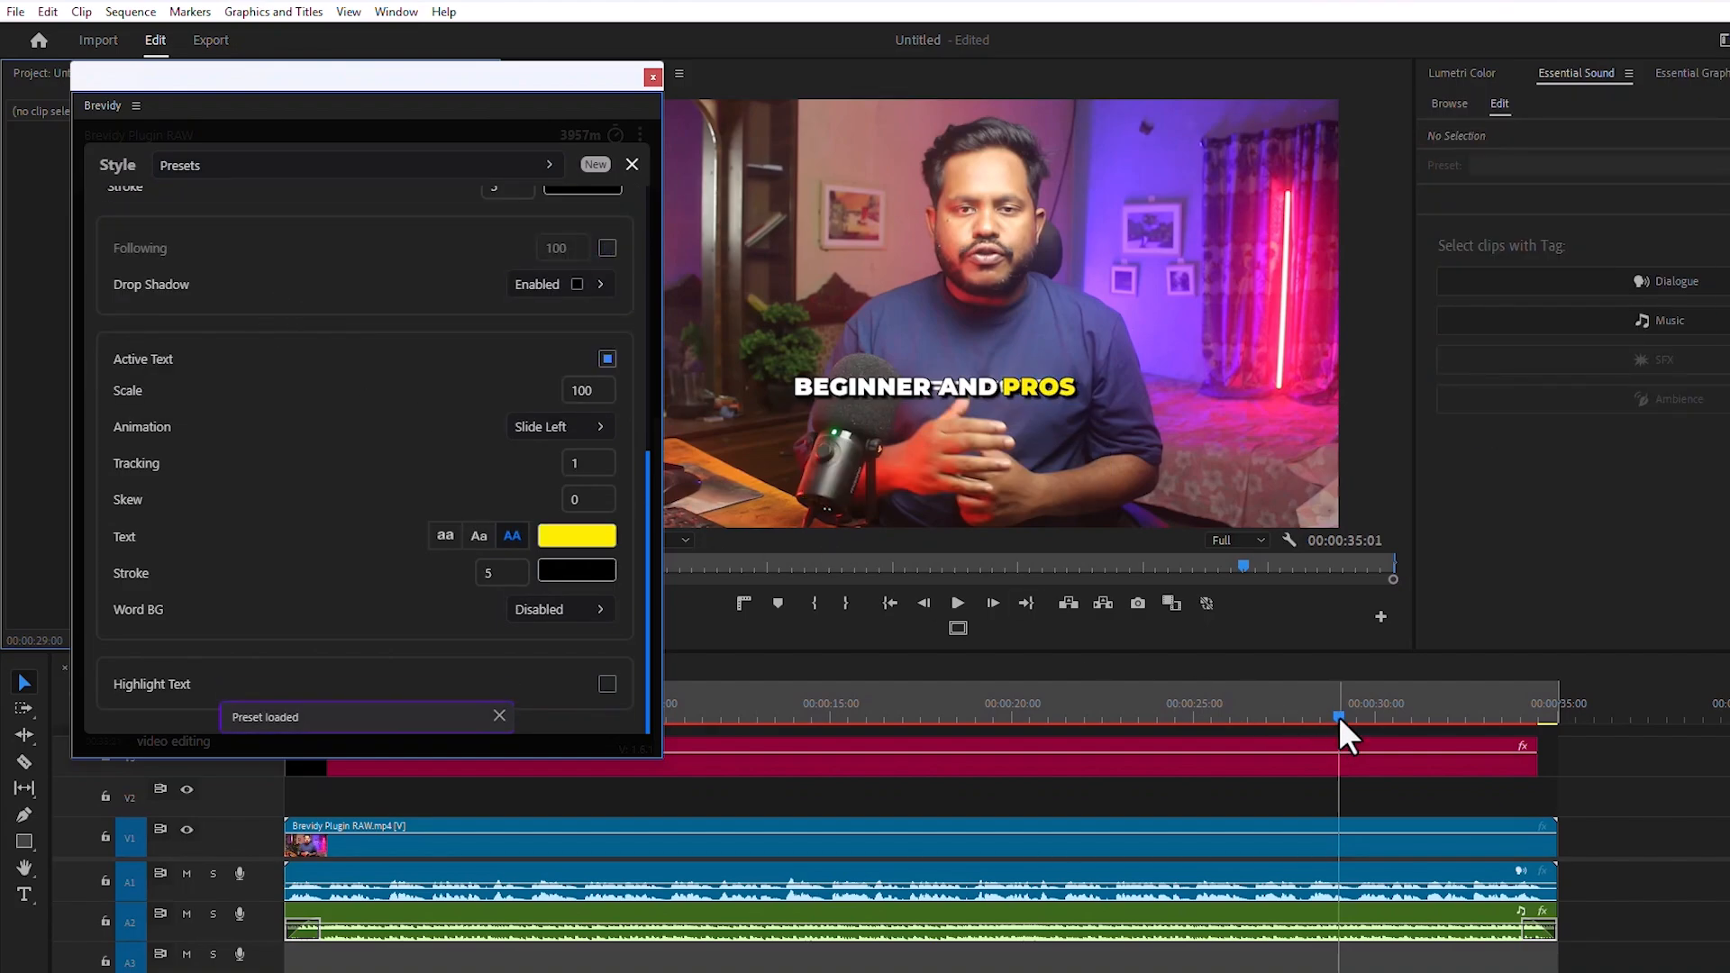
pyautogui.moveTo(1339, 716); pyautogui.dragTo(699, 707)
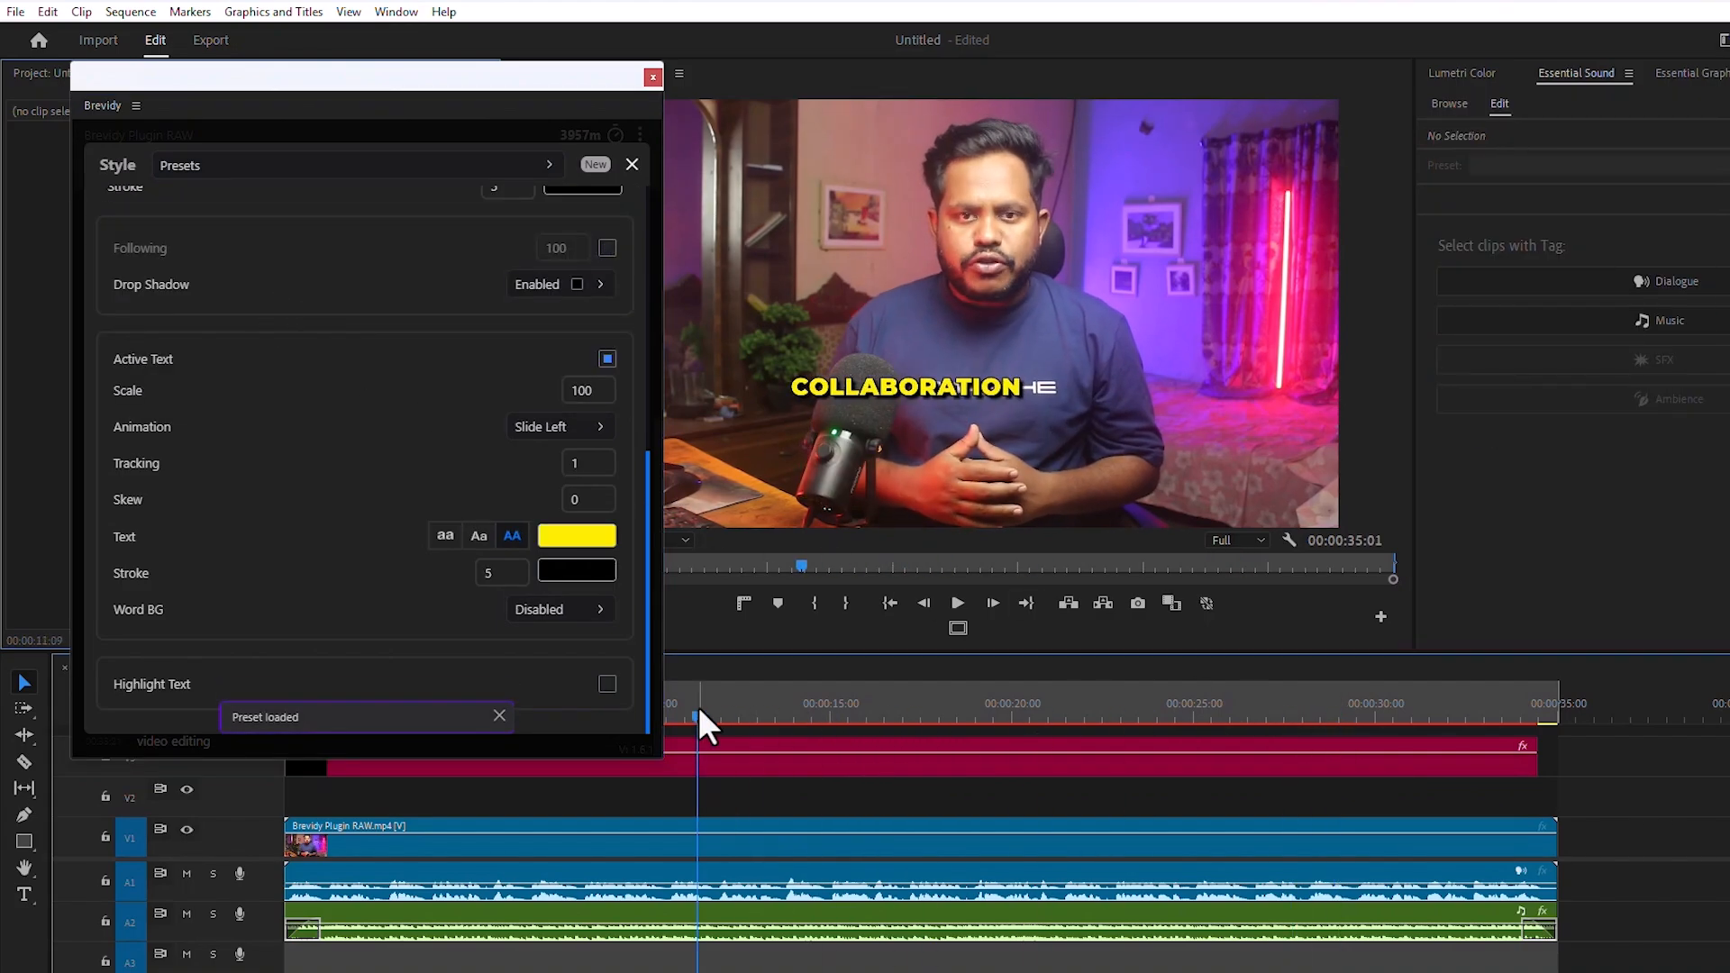
pyautogui.click(957, 602)
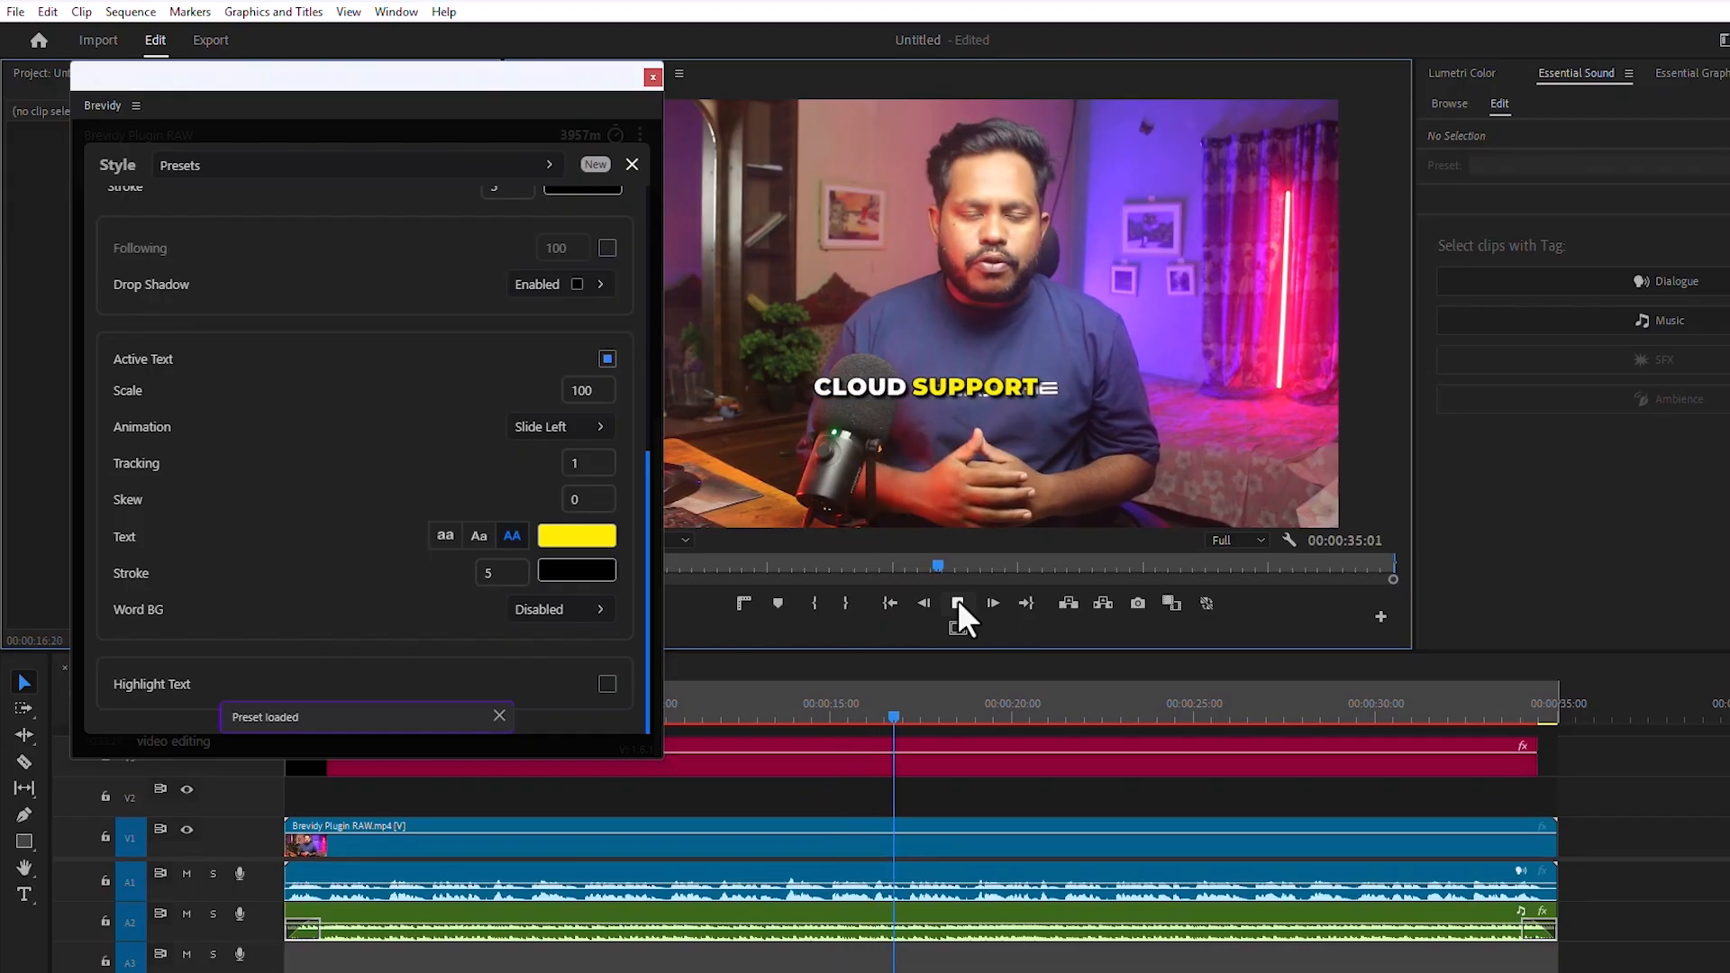
pyautogui.click(957, 602)
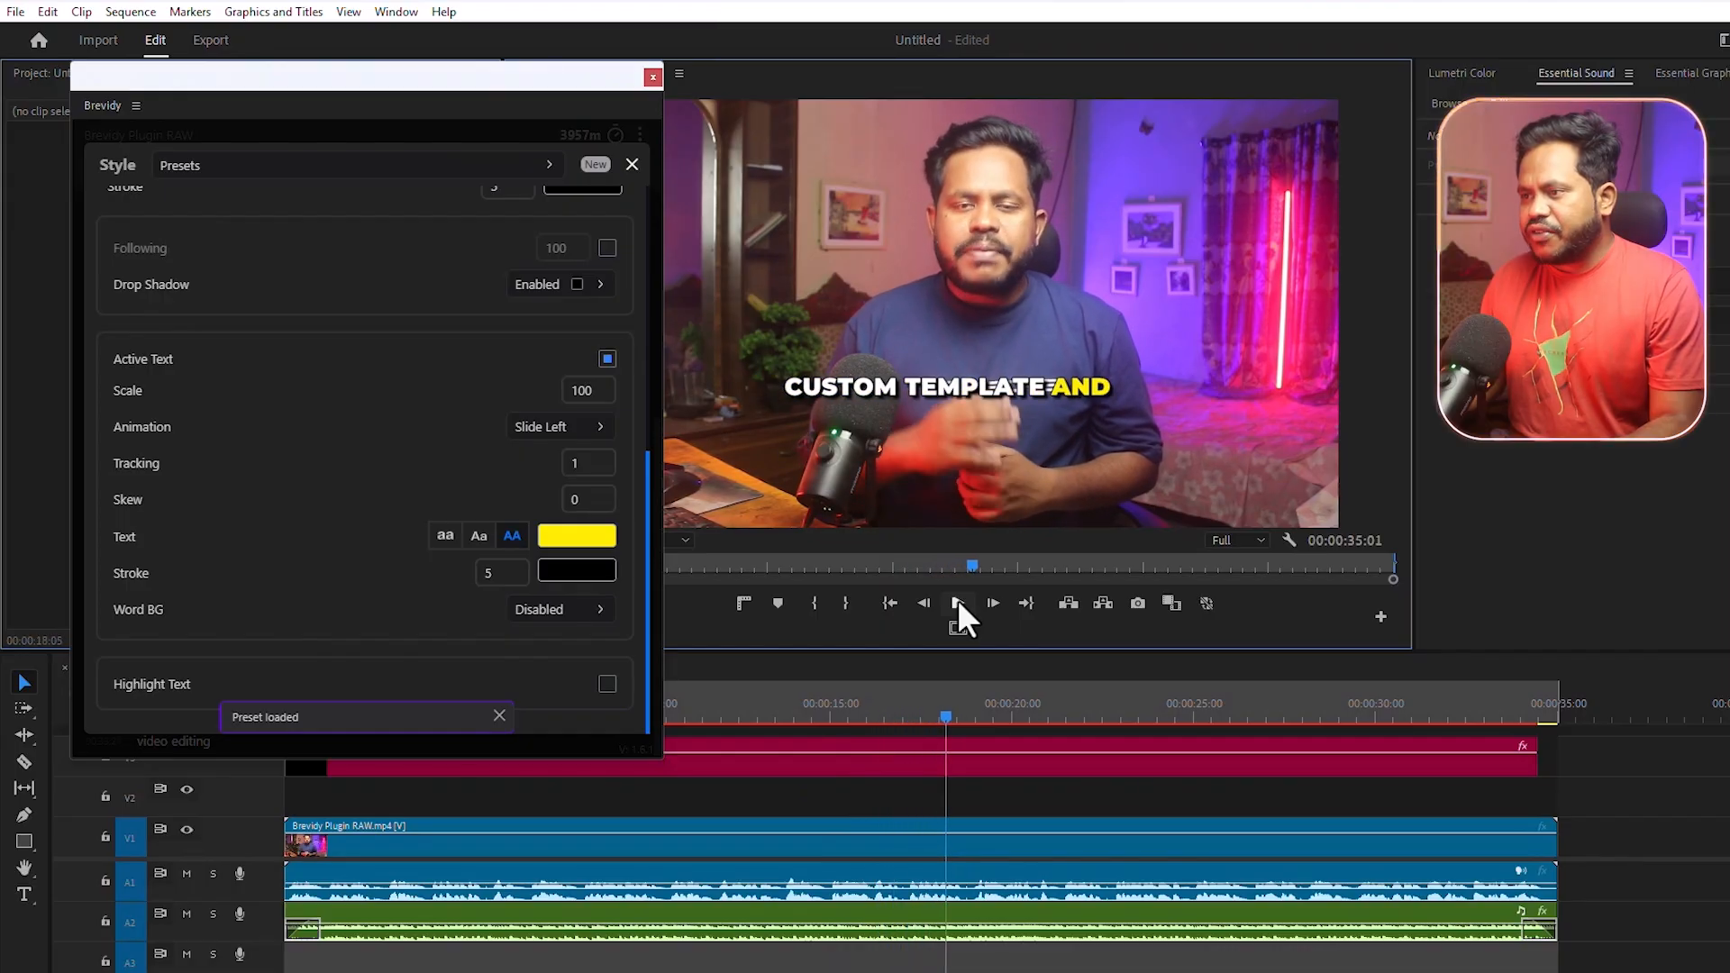
# Load the Bose Basic! preset from the trending caption presets and preview the captions in playback
pyautogui.click(261, 167)
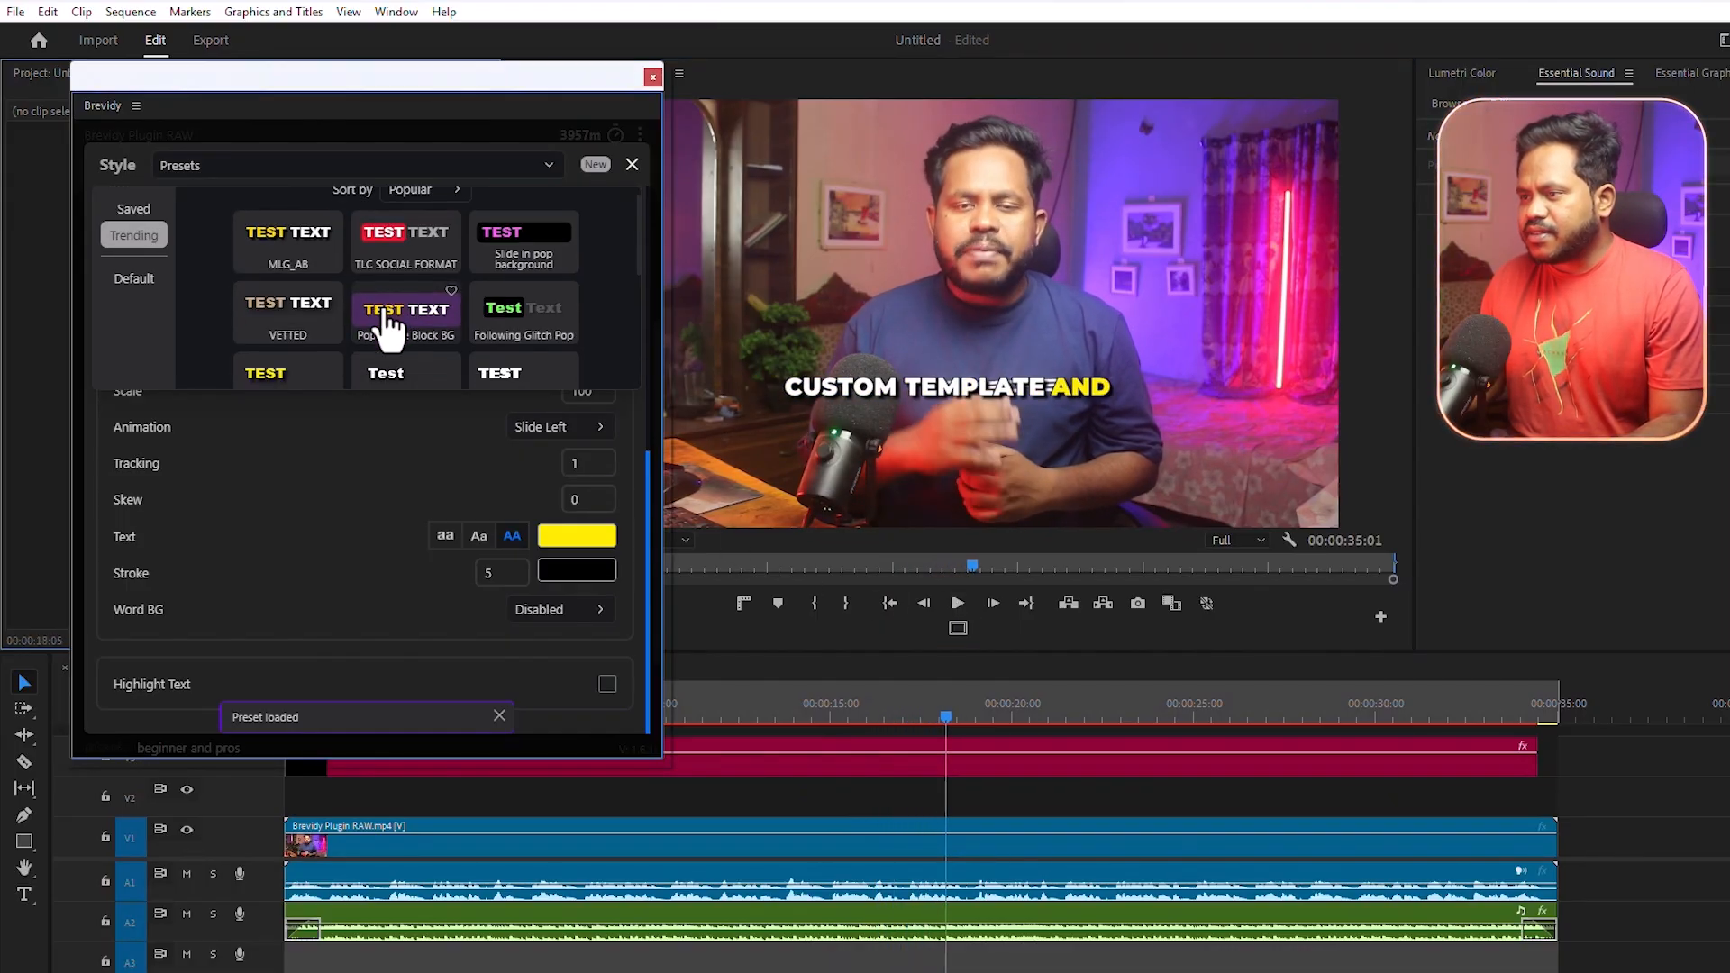
pyautogui.scroll(-5, 384, 320)
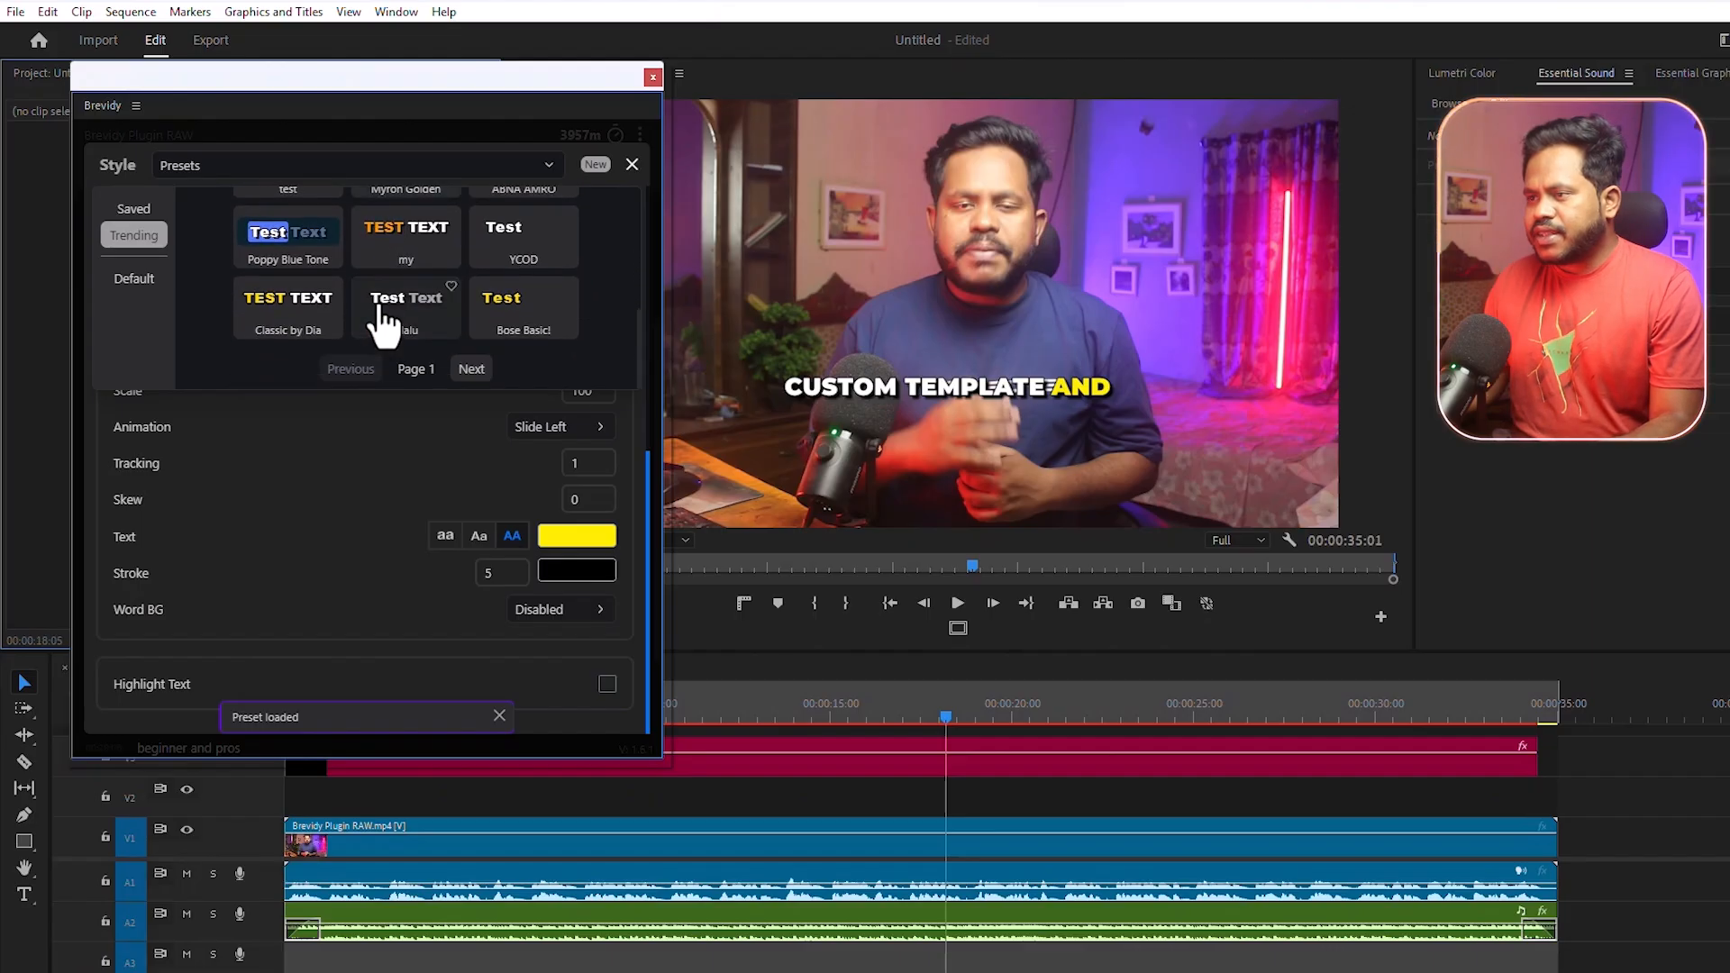
pyautogui.scroll(1, 545, 311)
pyautogui.scroll(-1, 541, 316)
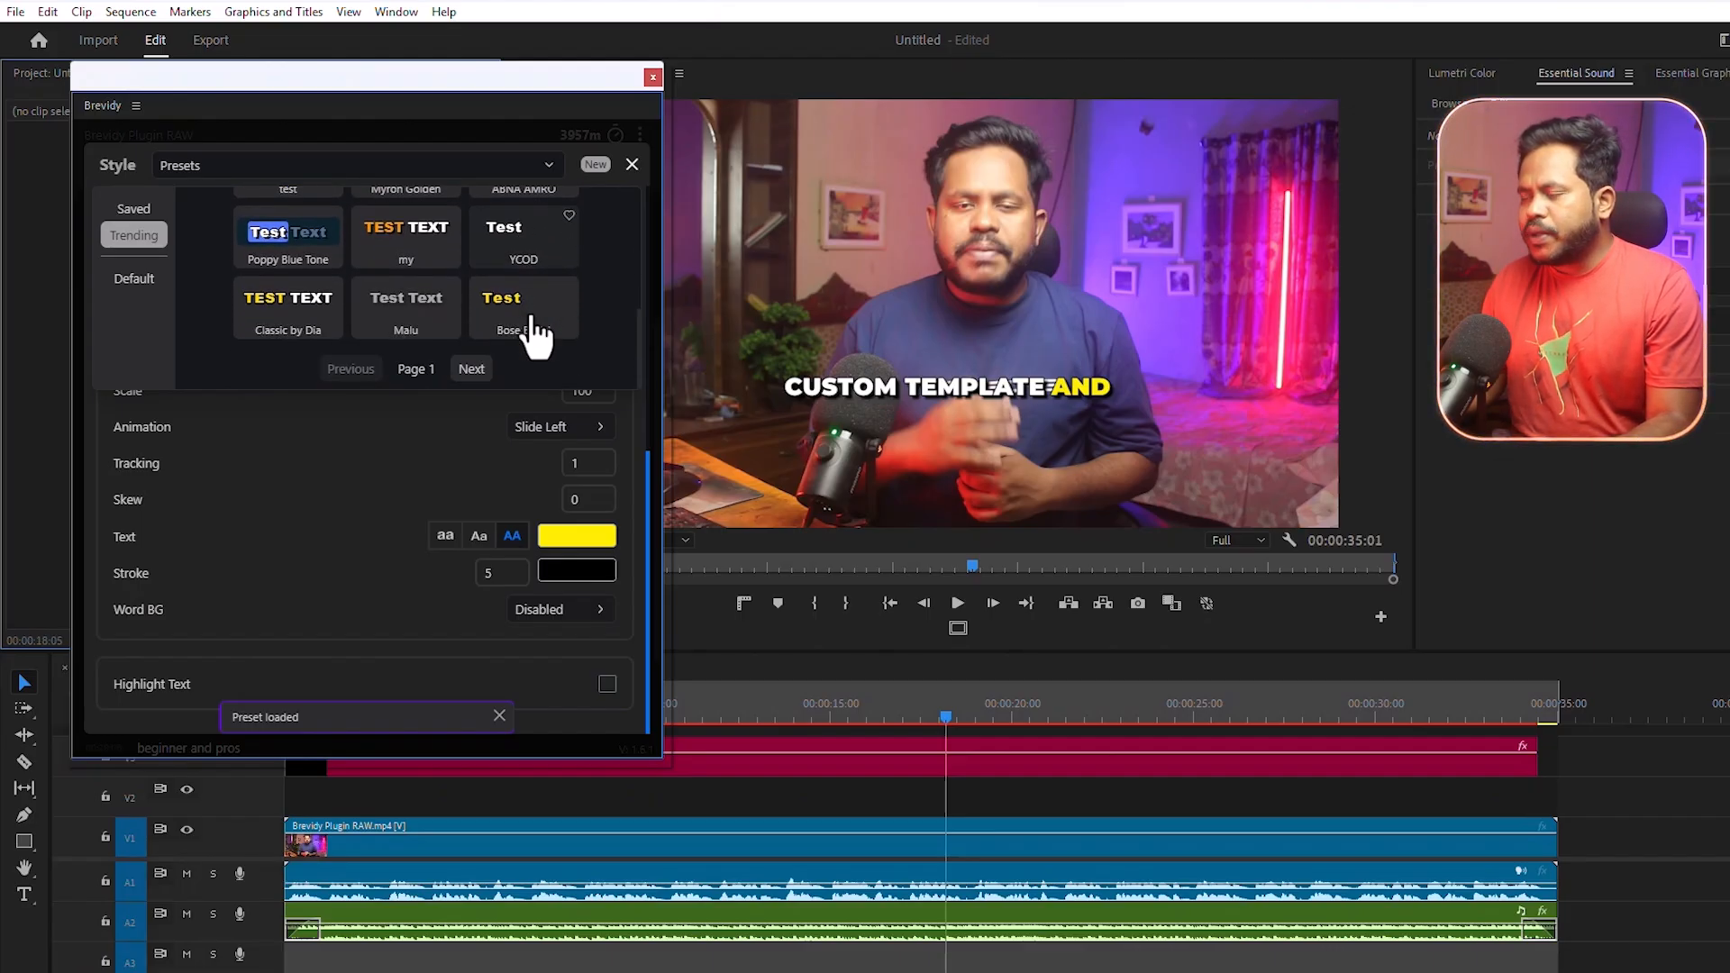
pyautogui.click(533, 320)
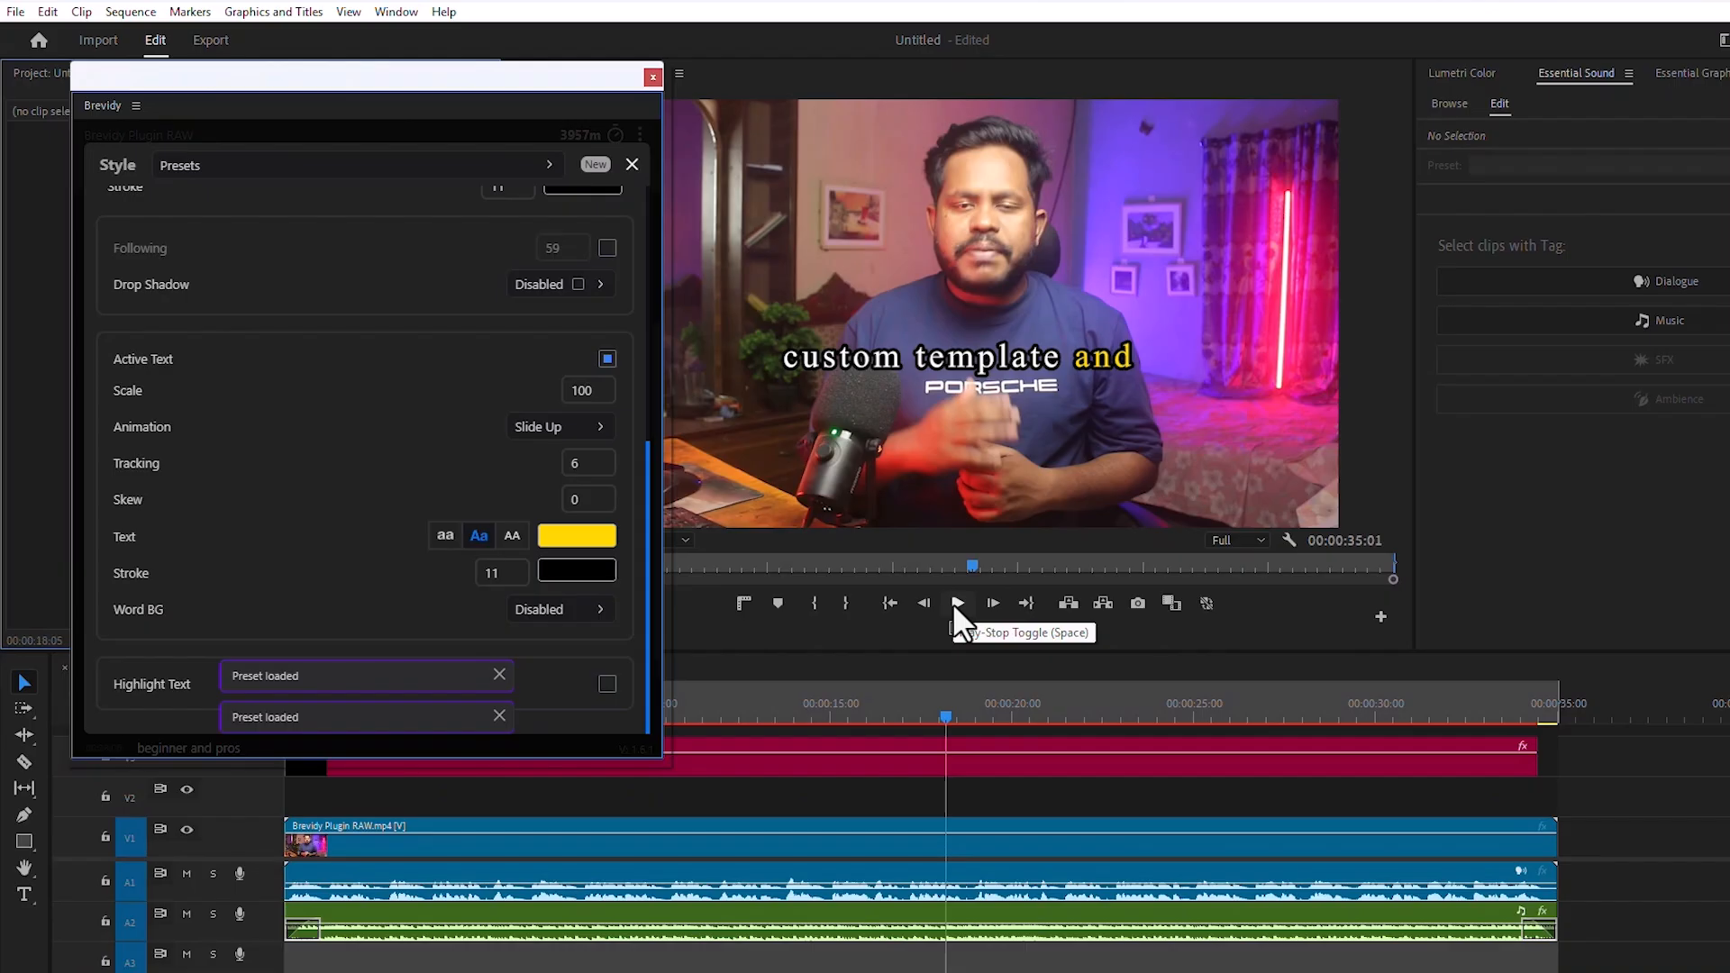
pyautogui.click(957, 603)
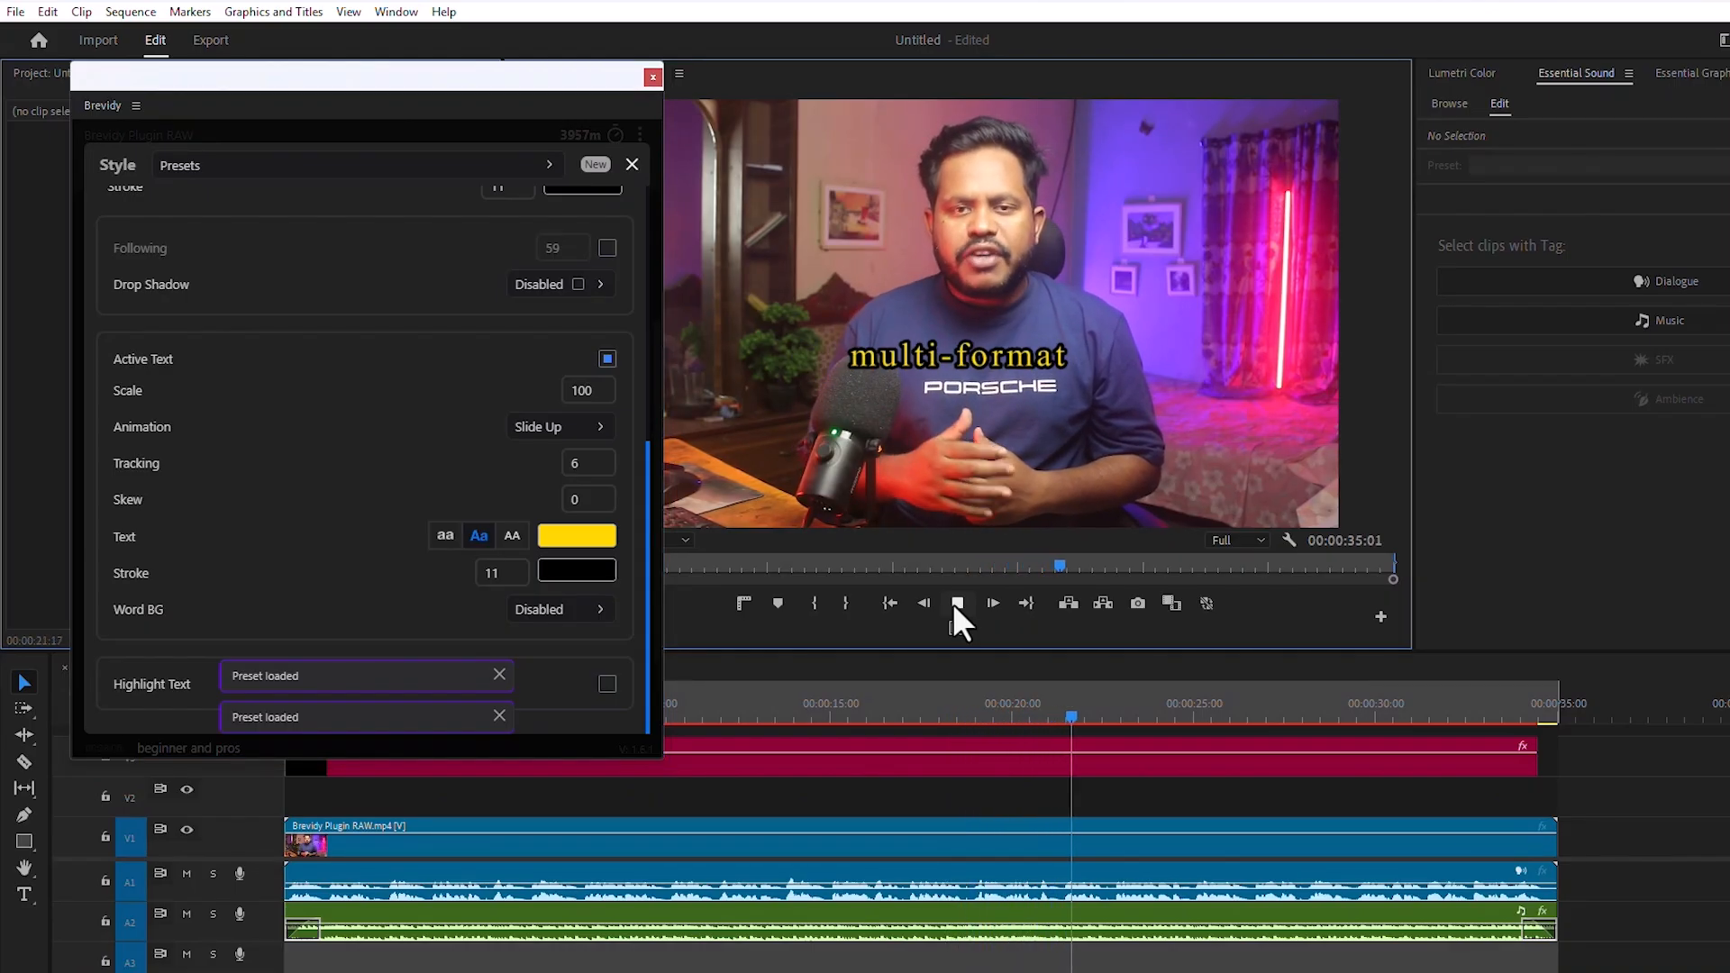
pyautogui.click(957, 603)
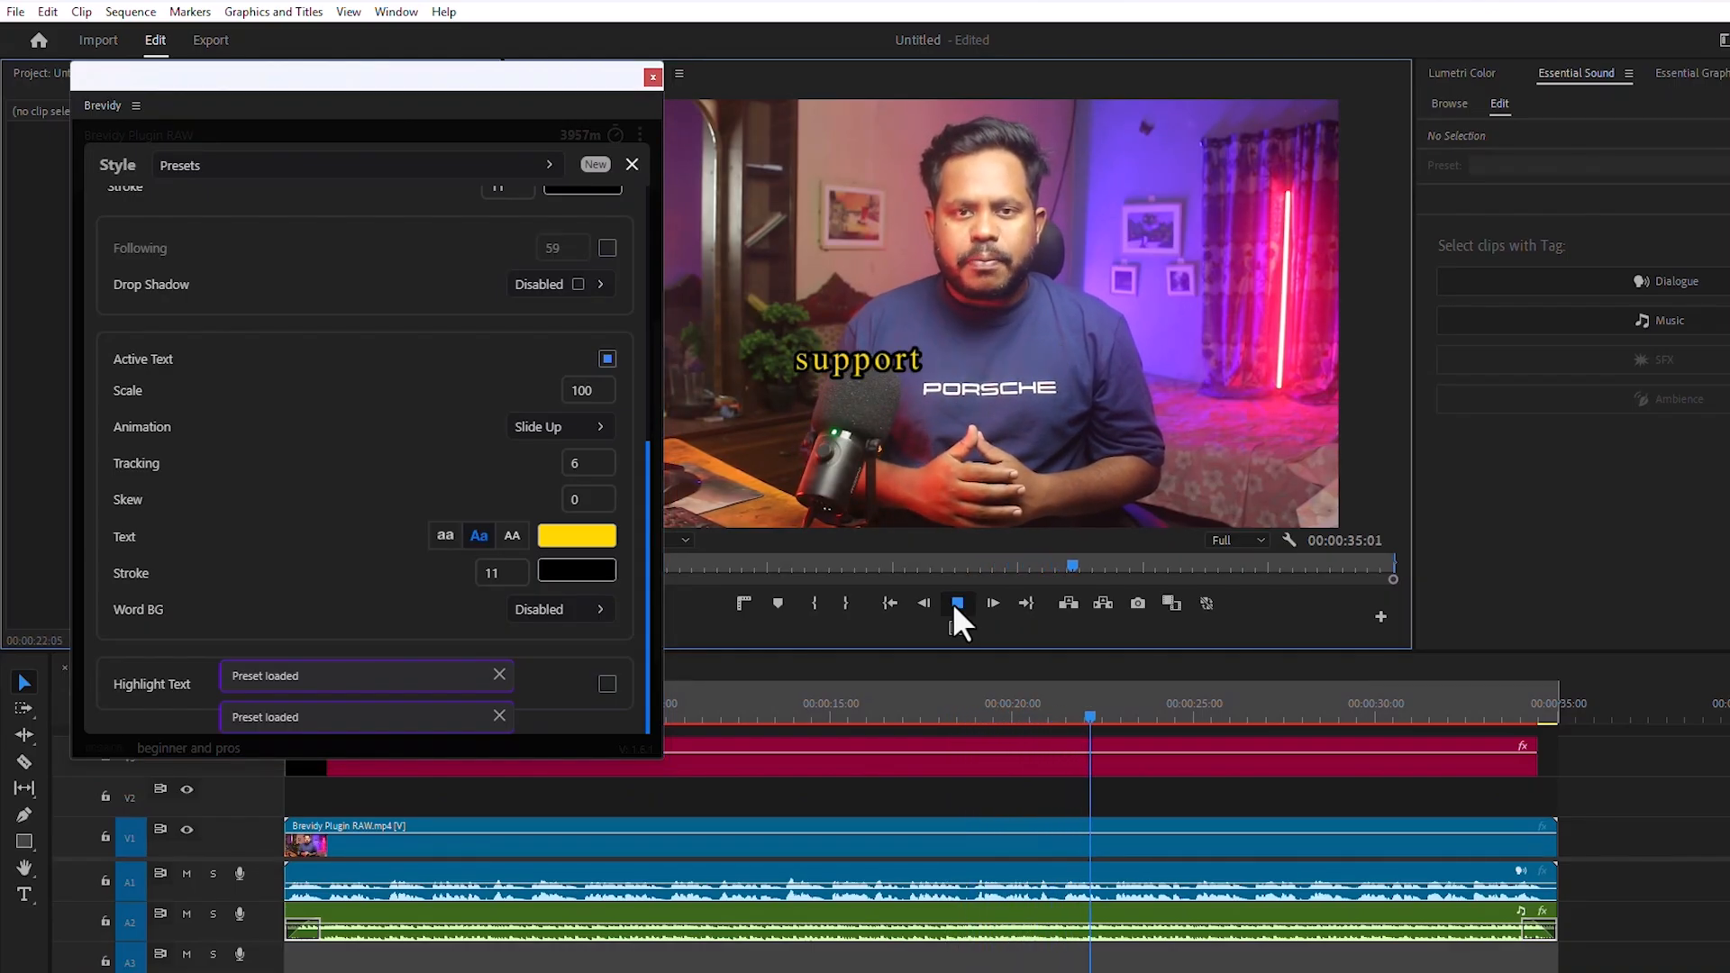
# Apply the TLC SOCIAL FORMAT trending preset to the captions and start playback to preview it
pyautogui.click(329, 171)
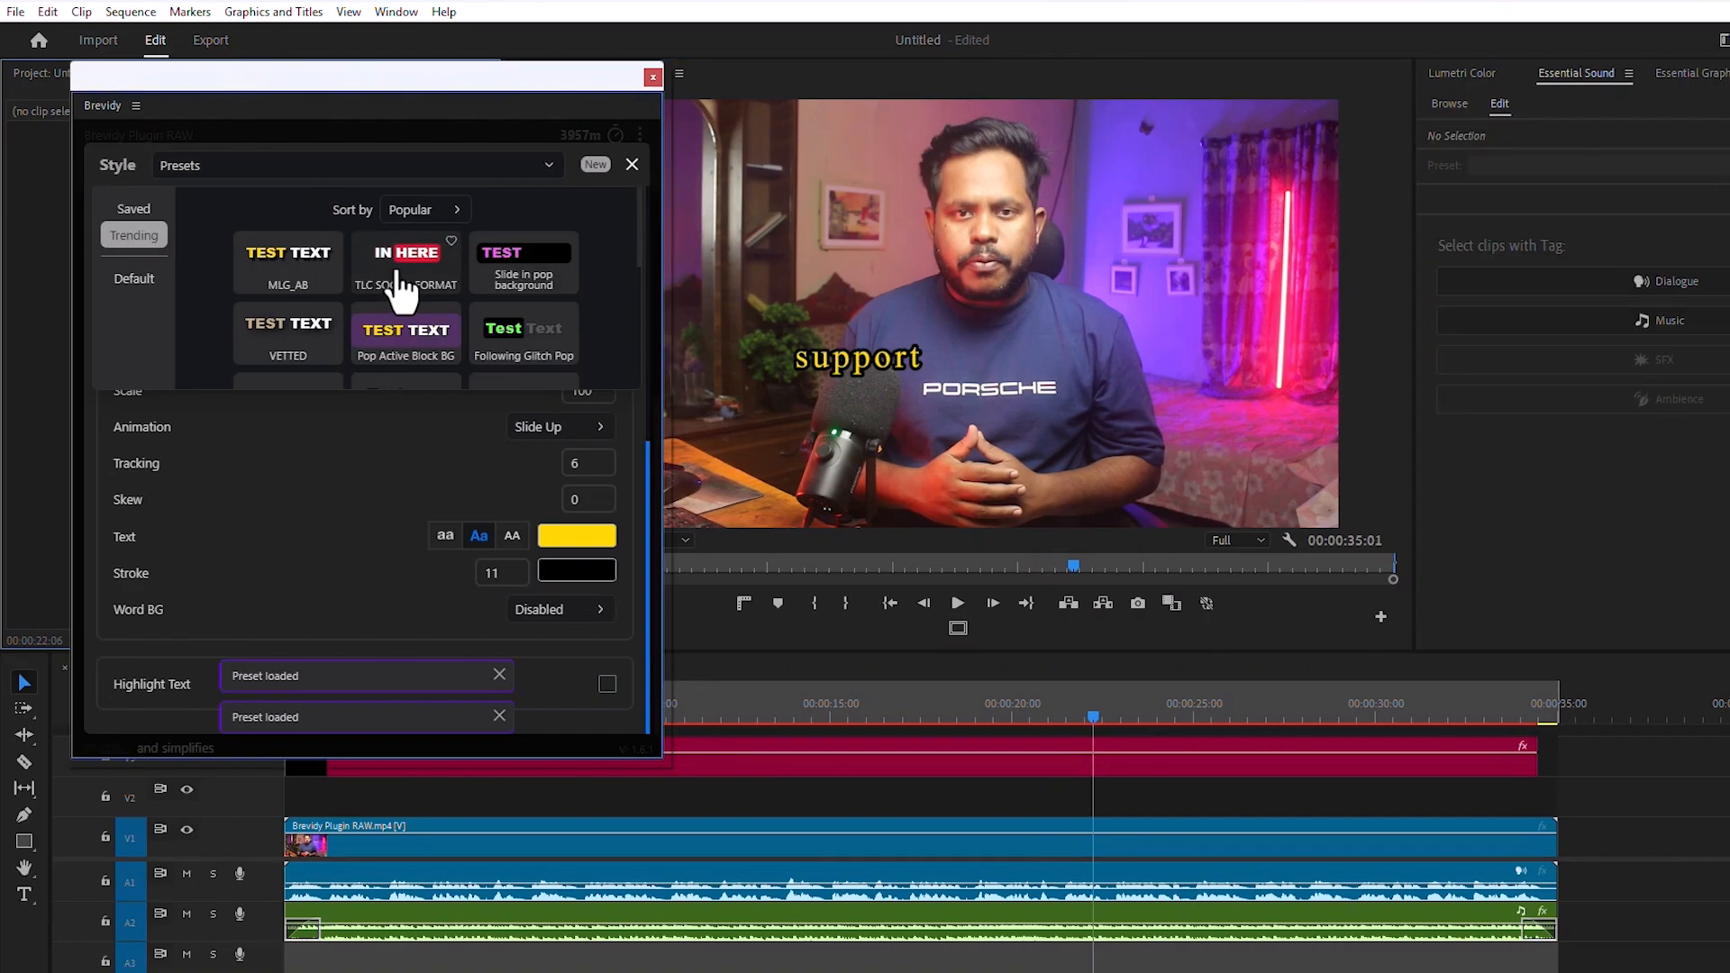
pyautogui.click(399, 287)
pyautogui.click(957, 600)
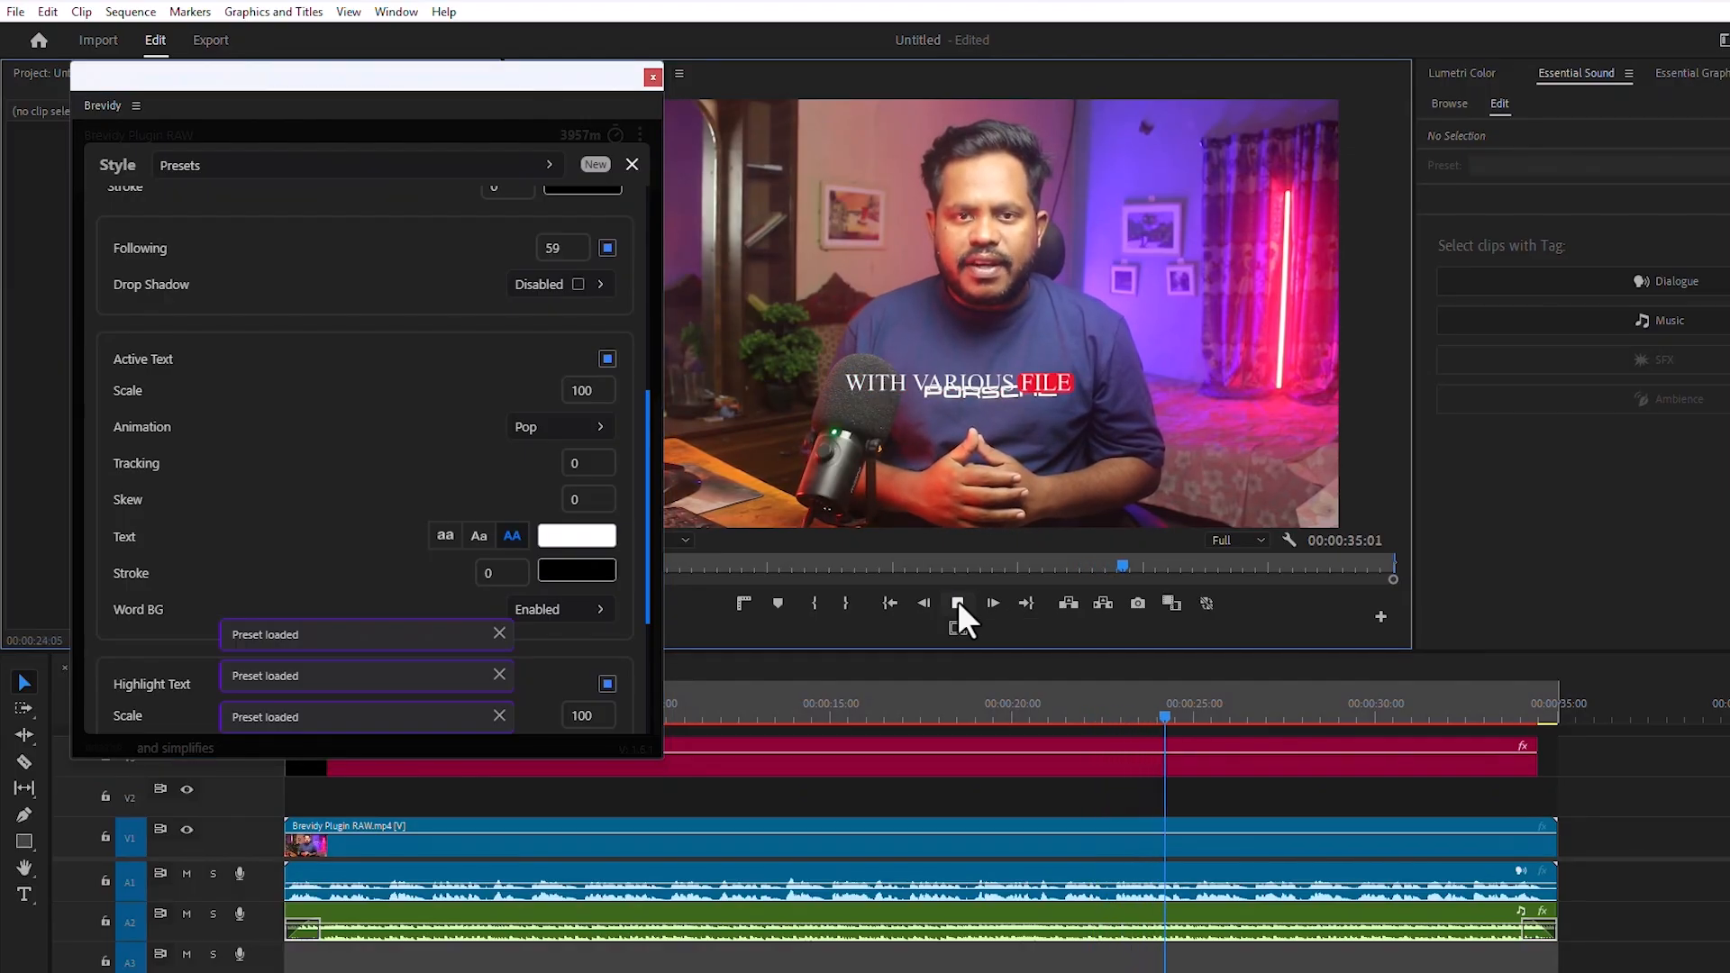
# Stop playback, load the trending preset with tilted orange-and-white text, and preview the captions in playback
pyautogui.click(957, 600)
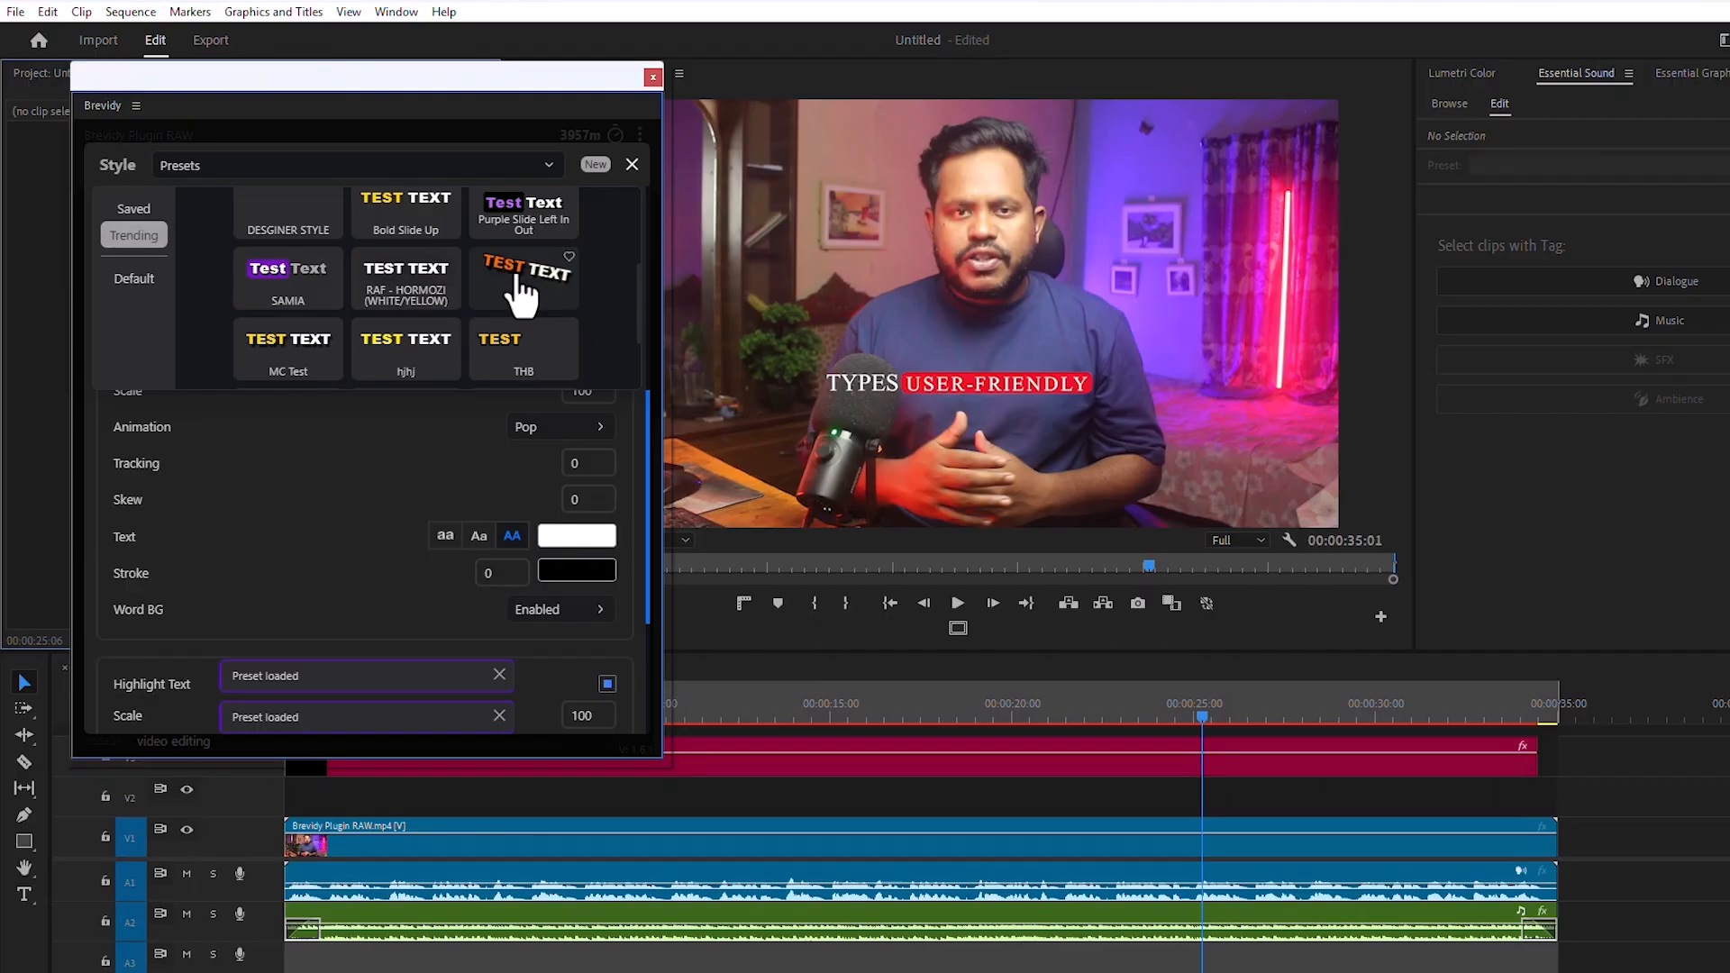
pyautogui.click(521, 279)
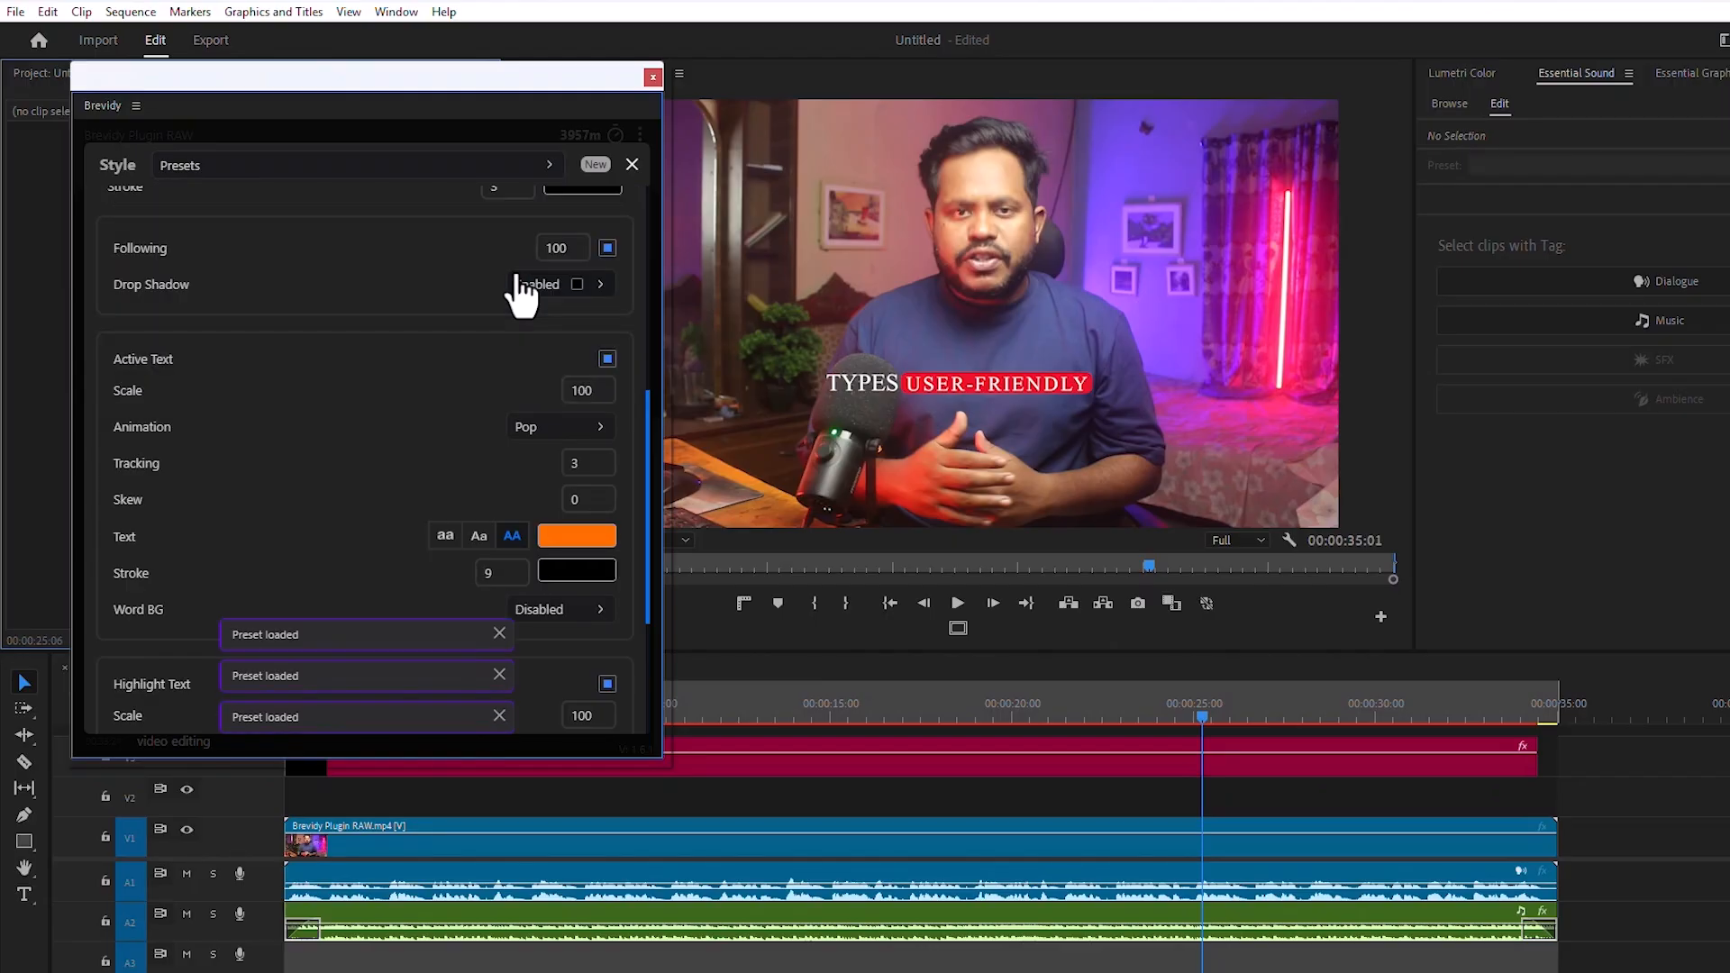
pyautogui.click(961, 599)
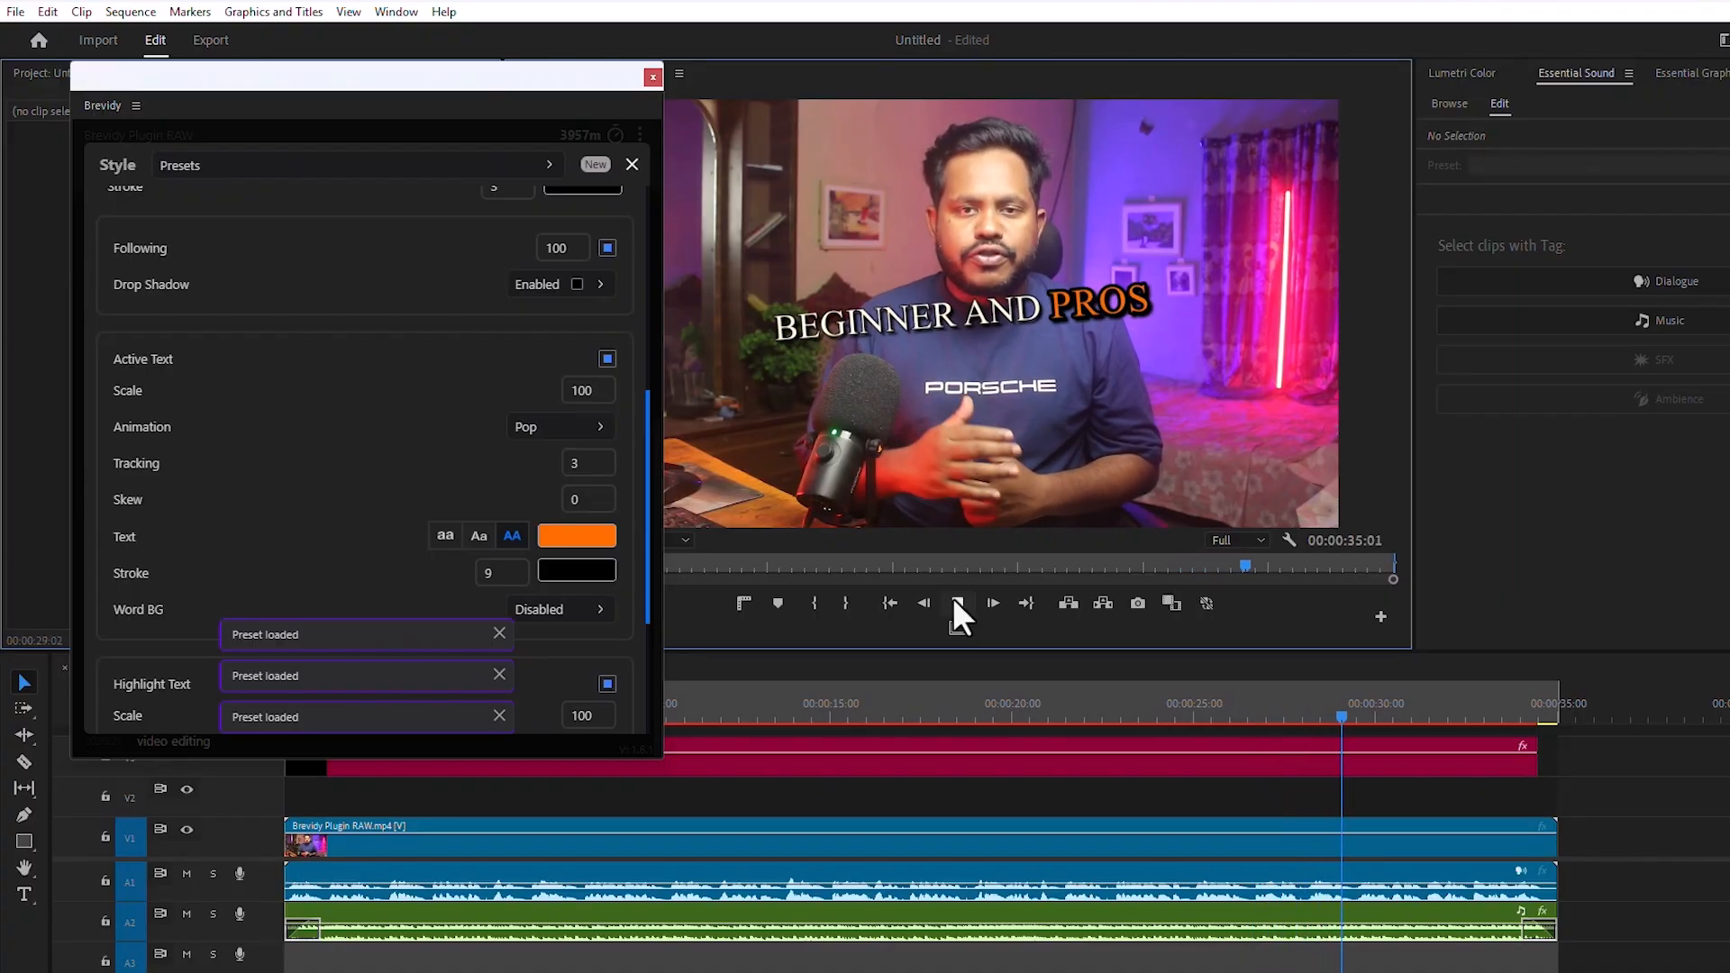
pyautogui.click(950, 599)
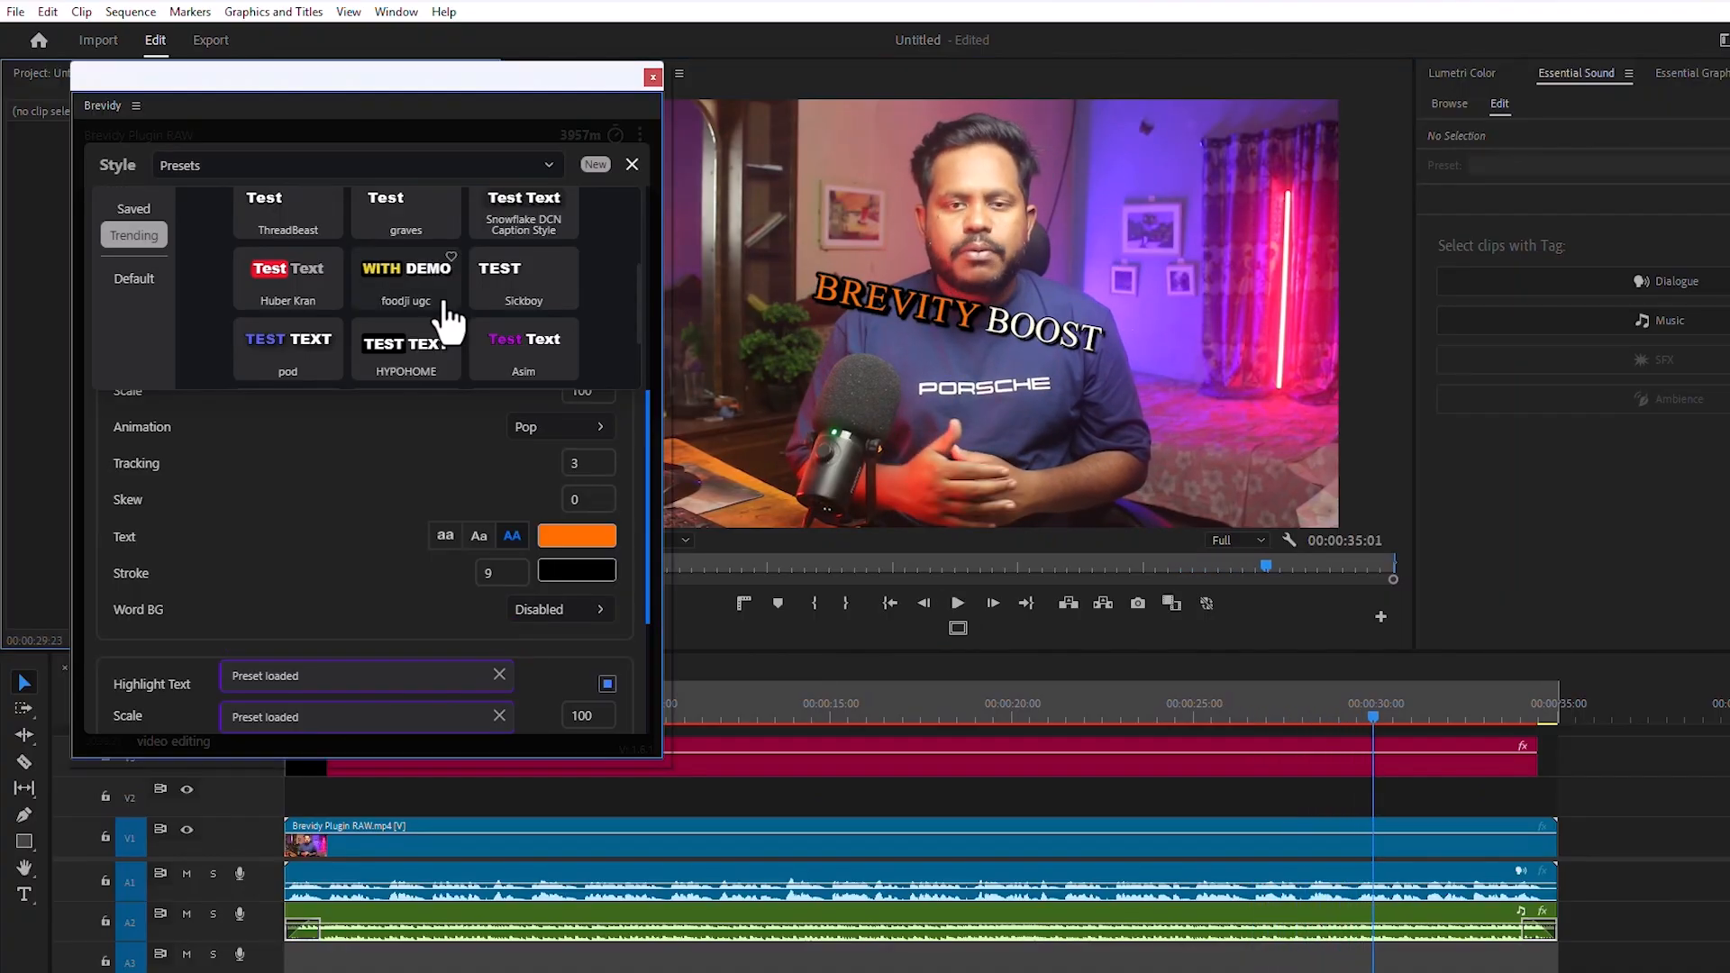
# Load the Burrrp Capt. preset from page 3 of the trending presets and preview the captions in two parts of the sequence
pyautogui.scroll(-2, 446, 320)
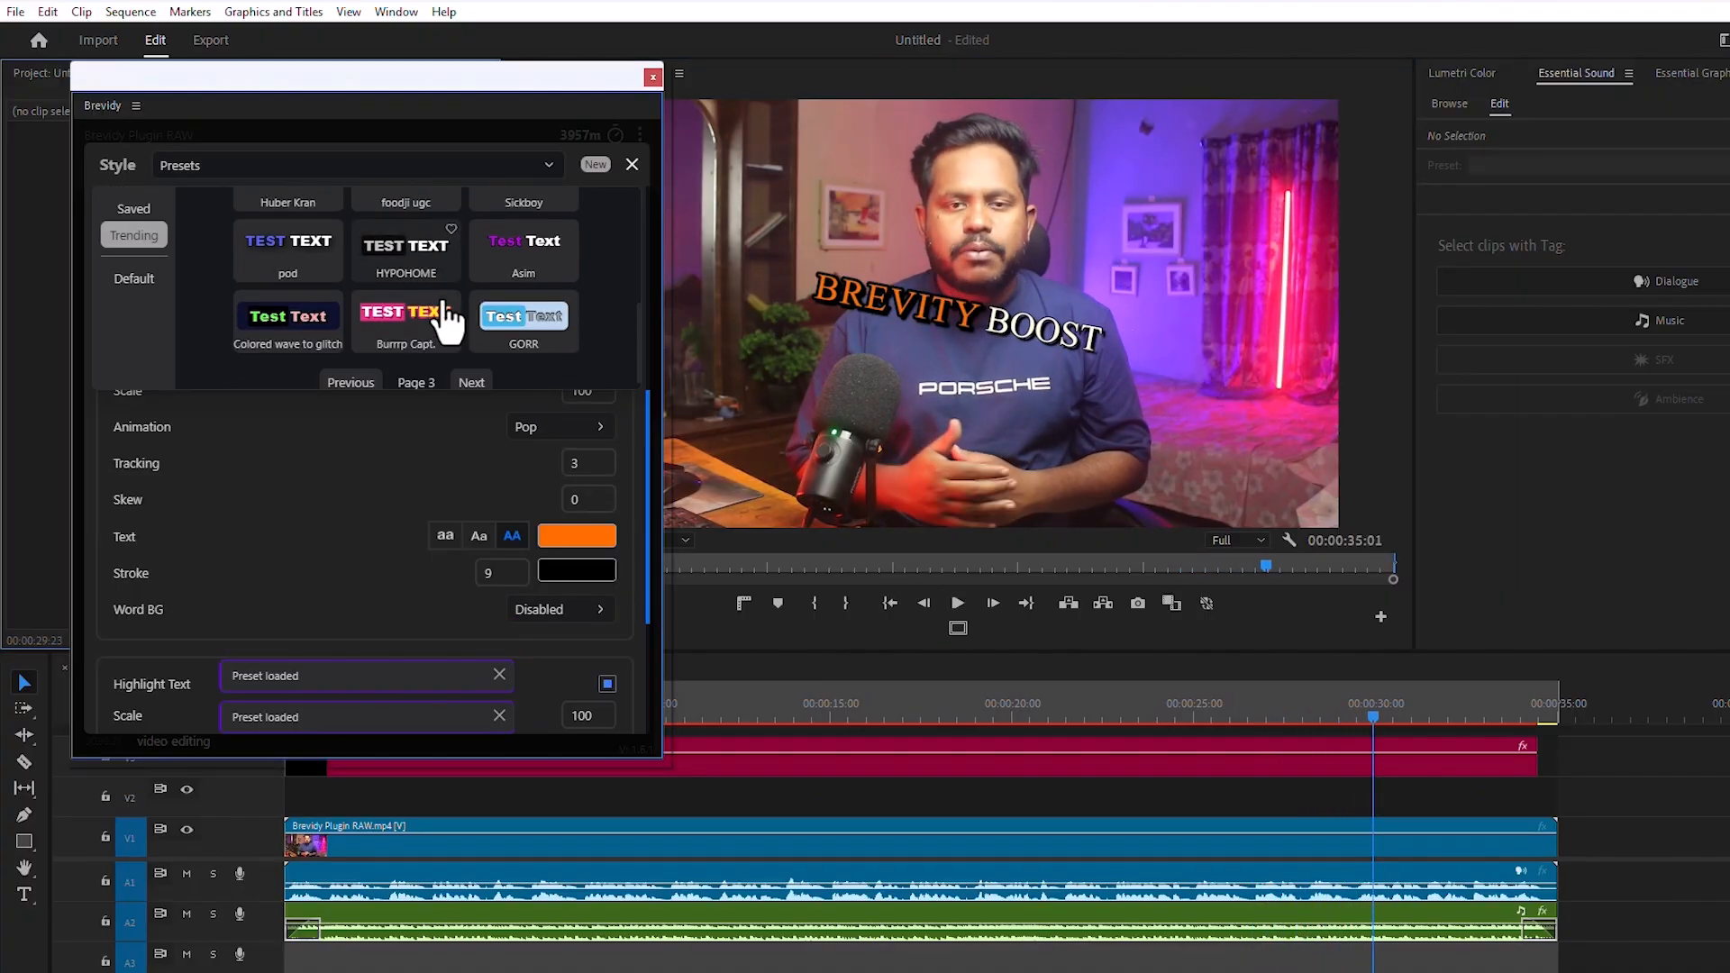
pyautogui.click(382, 340)
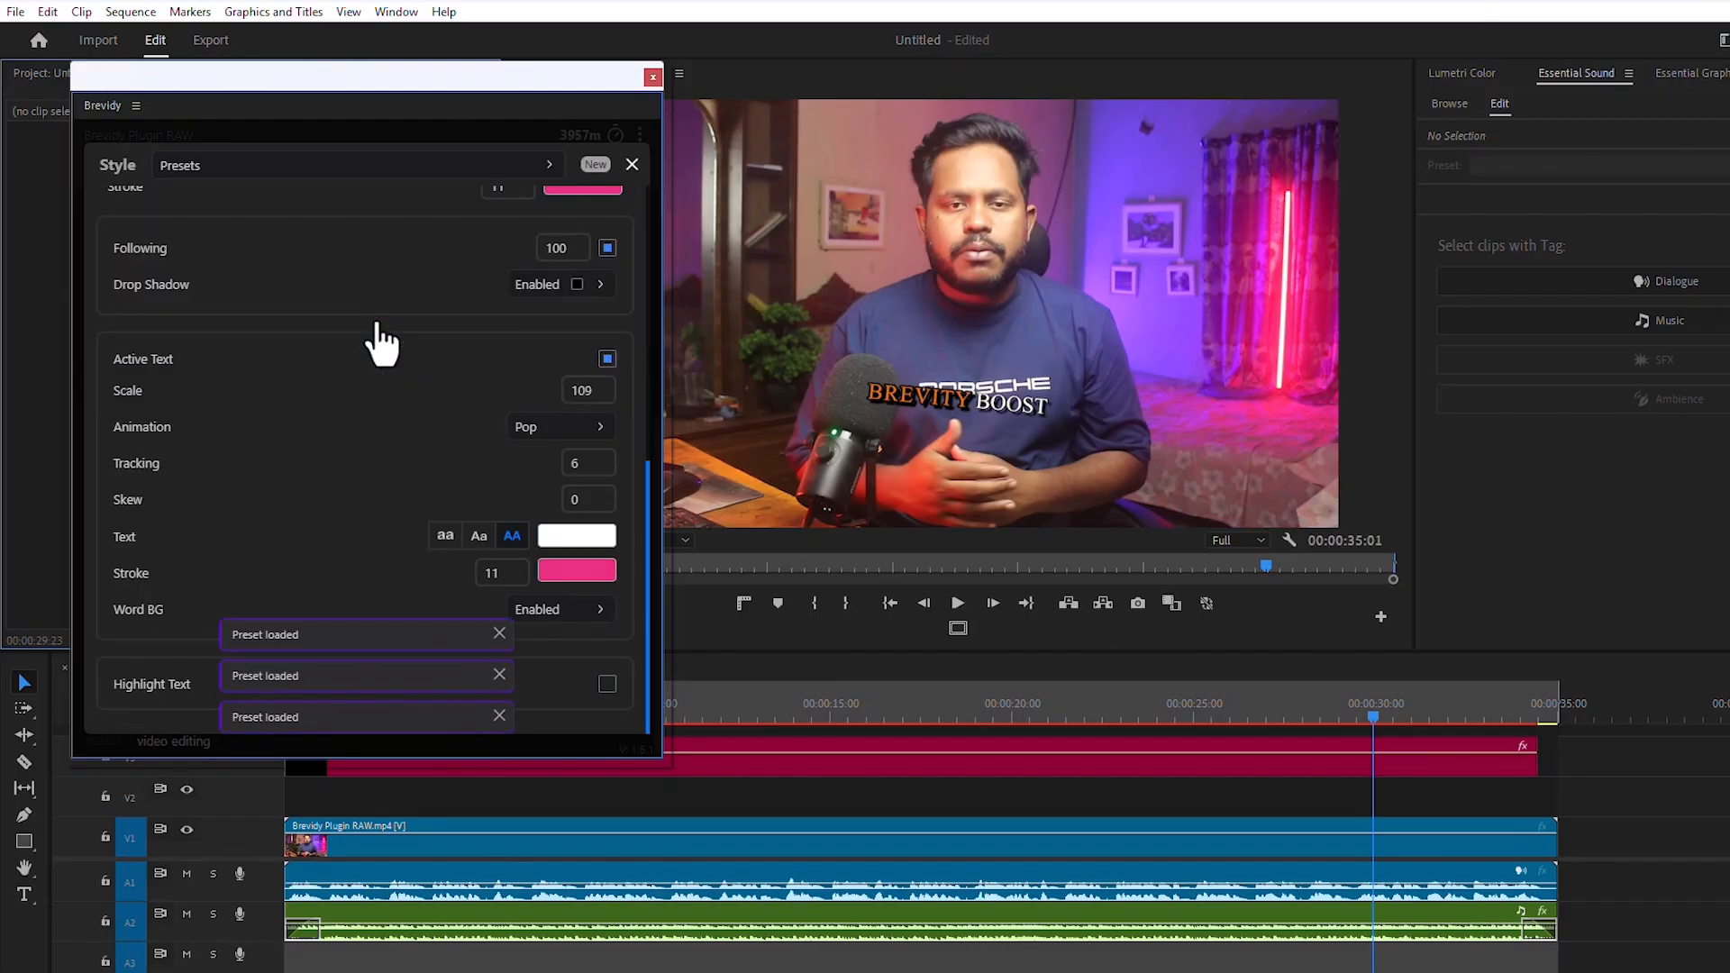
pyautogui.click(957, 603)
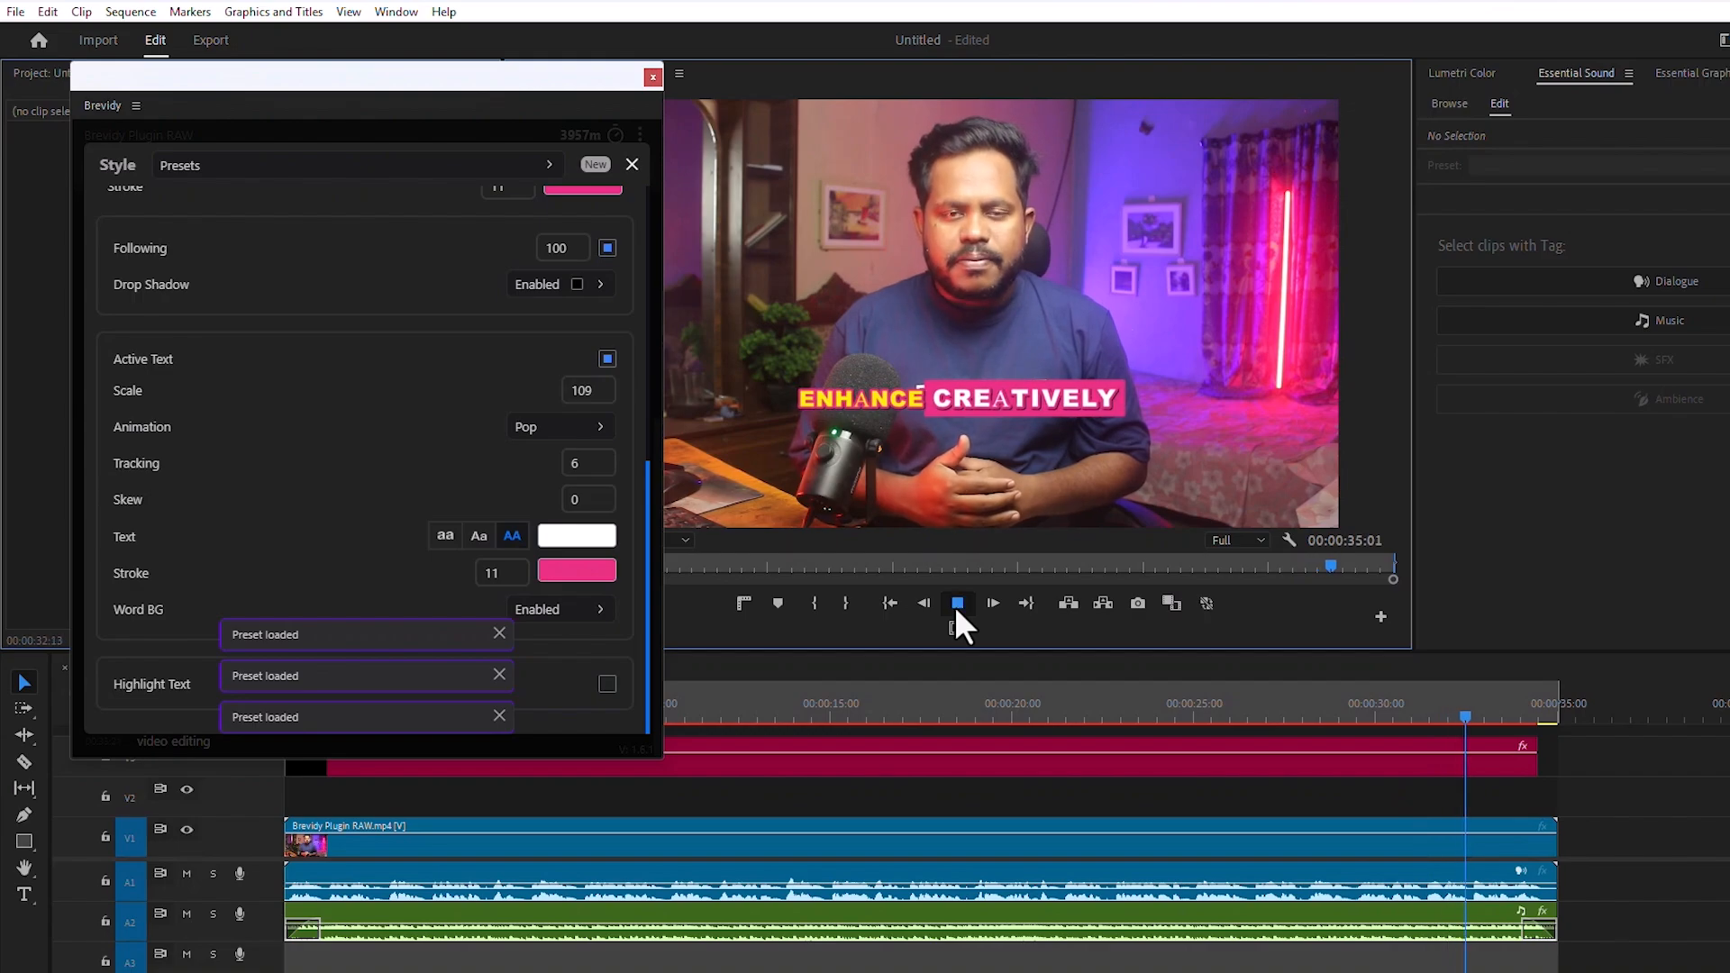
pyautogui.click(958, 603)
pyautogui.click(958, 604)
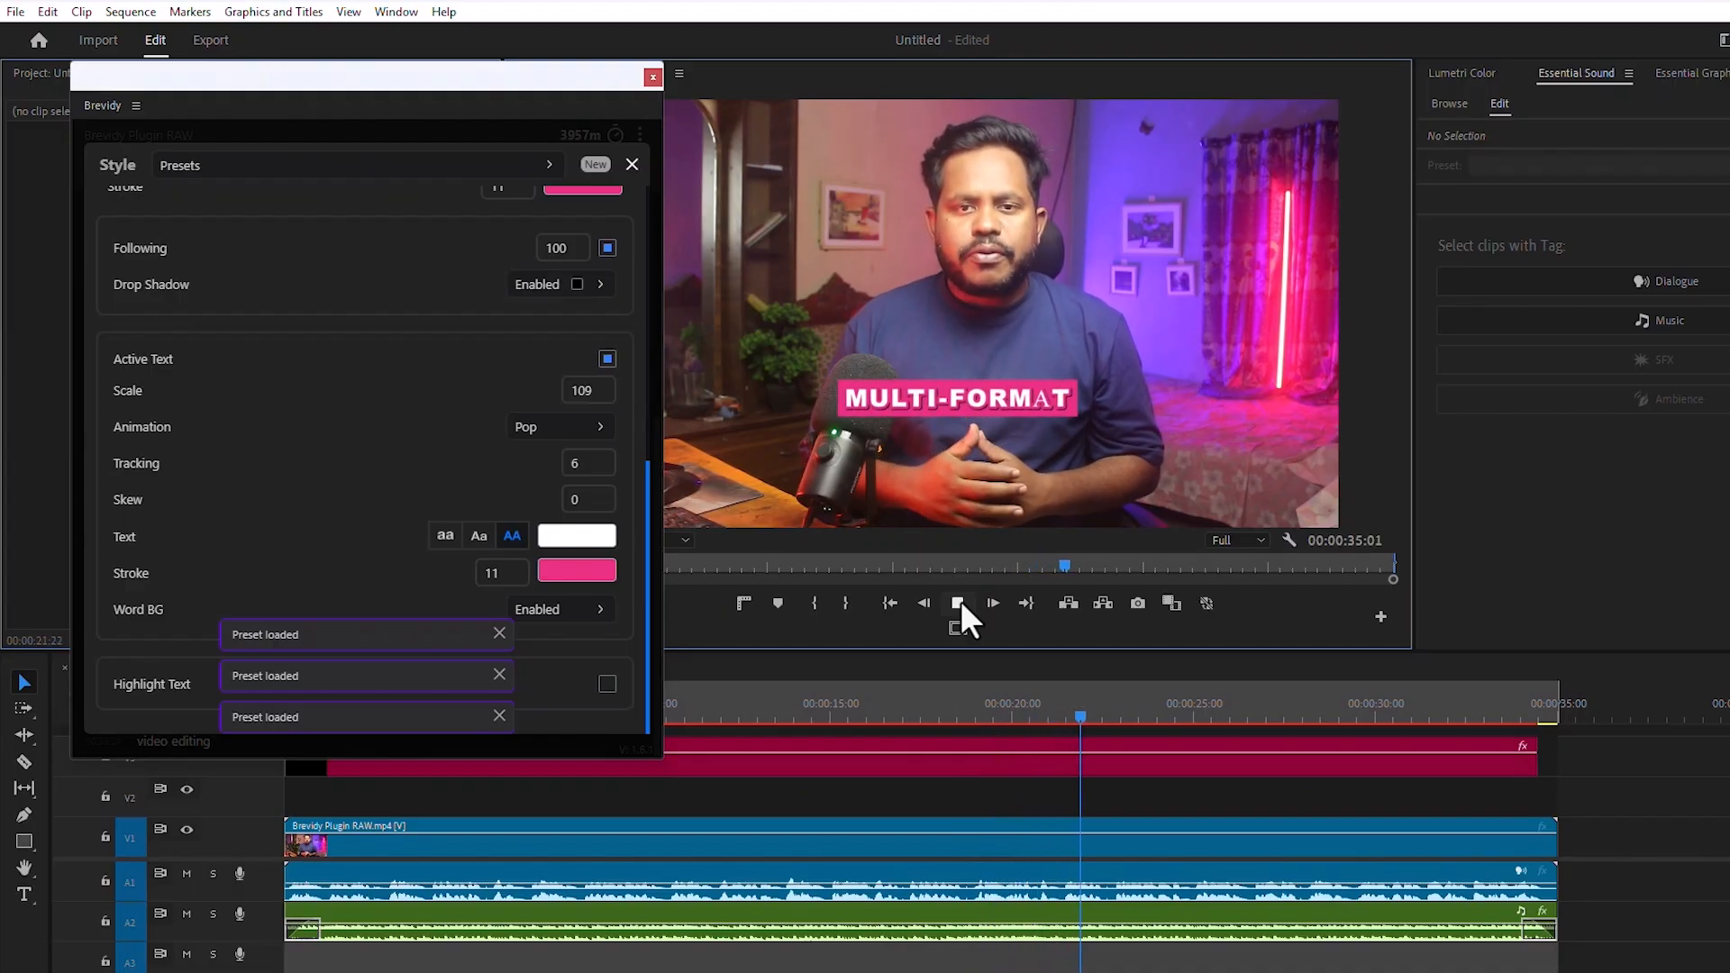
pyautogui.click(959, 602)
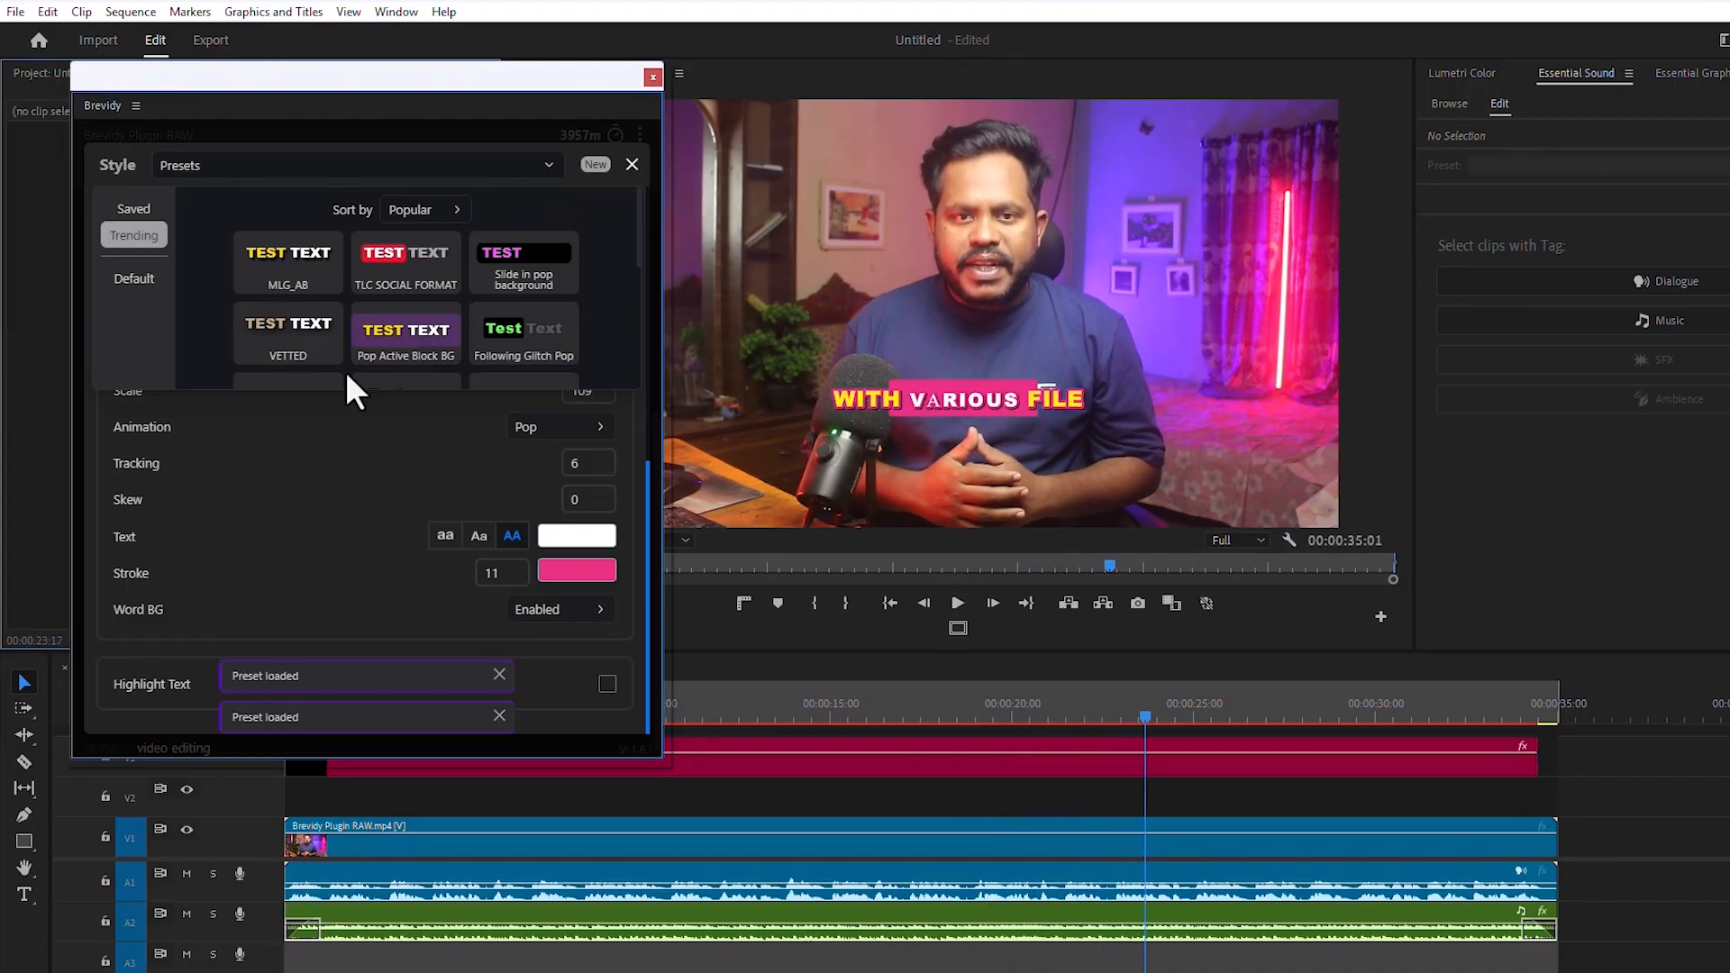
# Load the TLC SOCIAL FORMAT trending preset and look over its active and highlight text settings
pyautogui.click(421, 287)
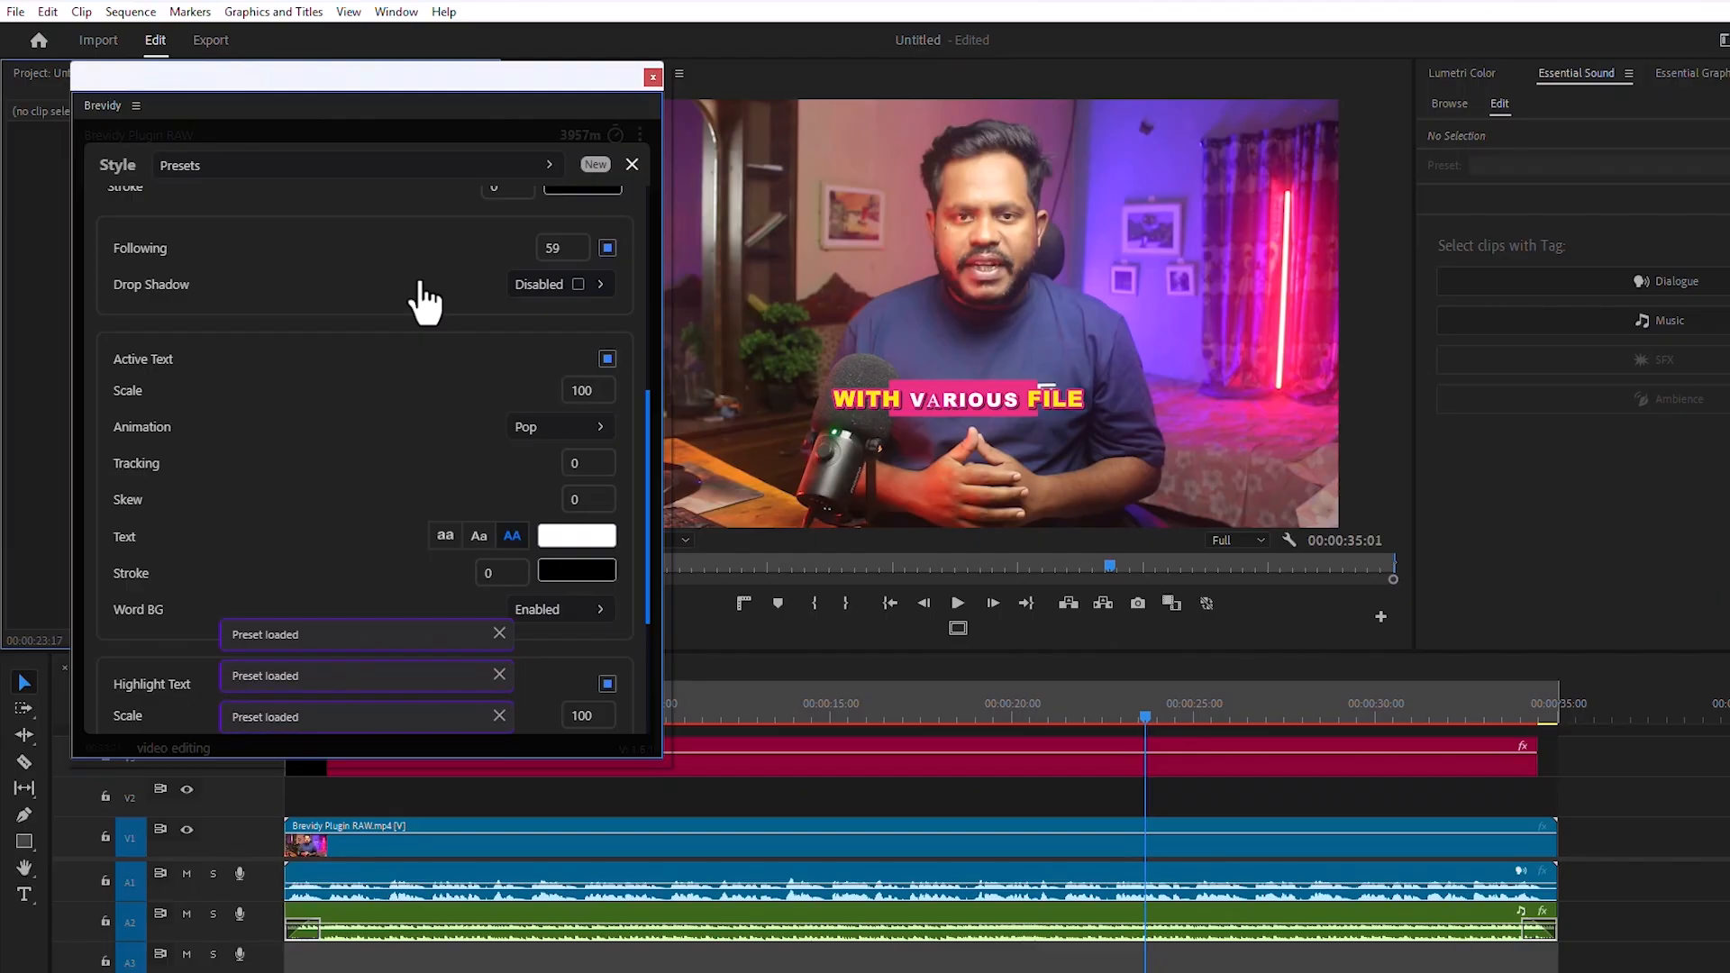
pyautogui.scroll(-2, 287, 383)
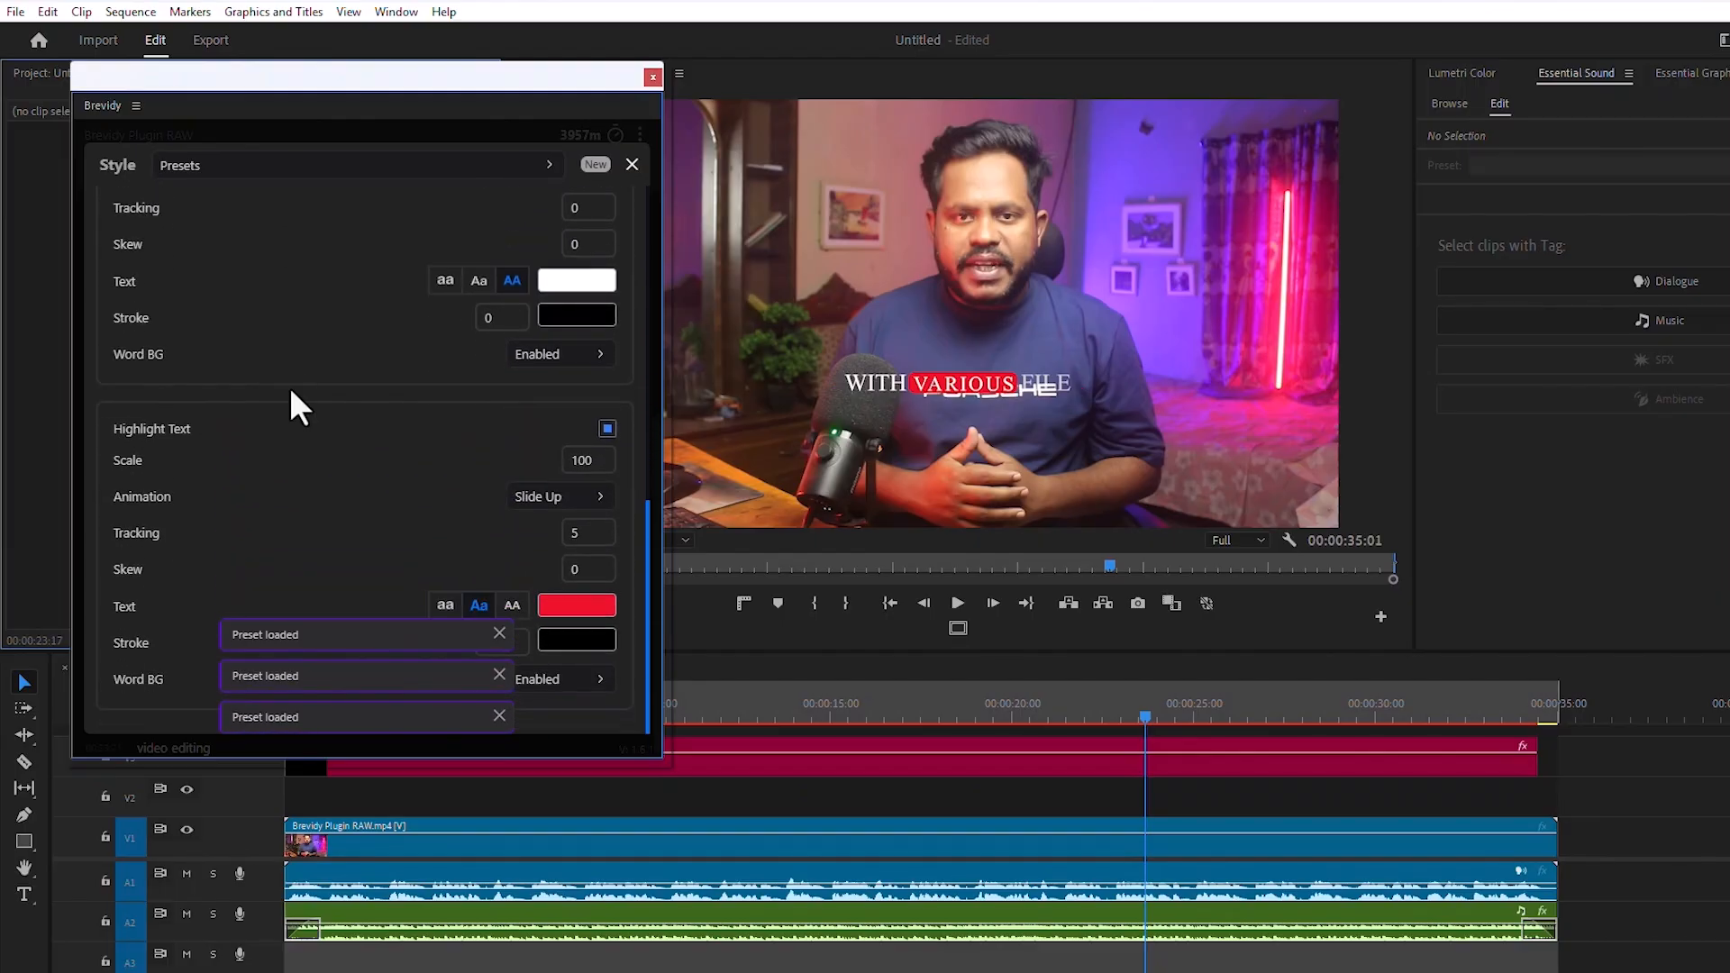
# Change the caption font to Montserrat in the Black style and play the sequence to preview it
pyautogui.scroll(6, 289, 387)
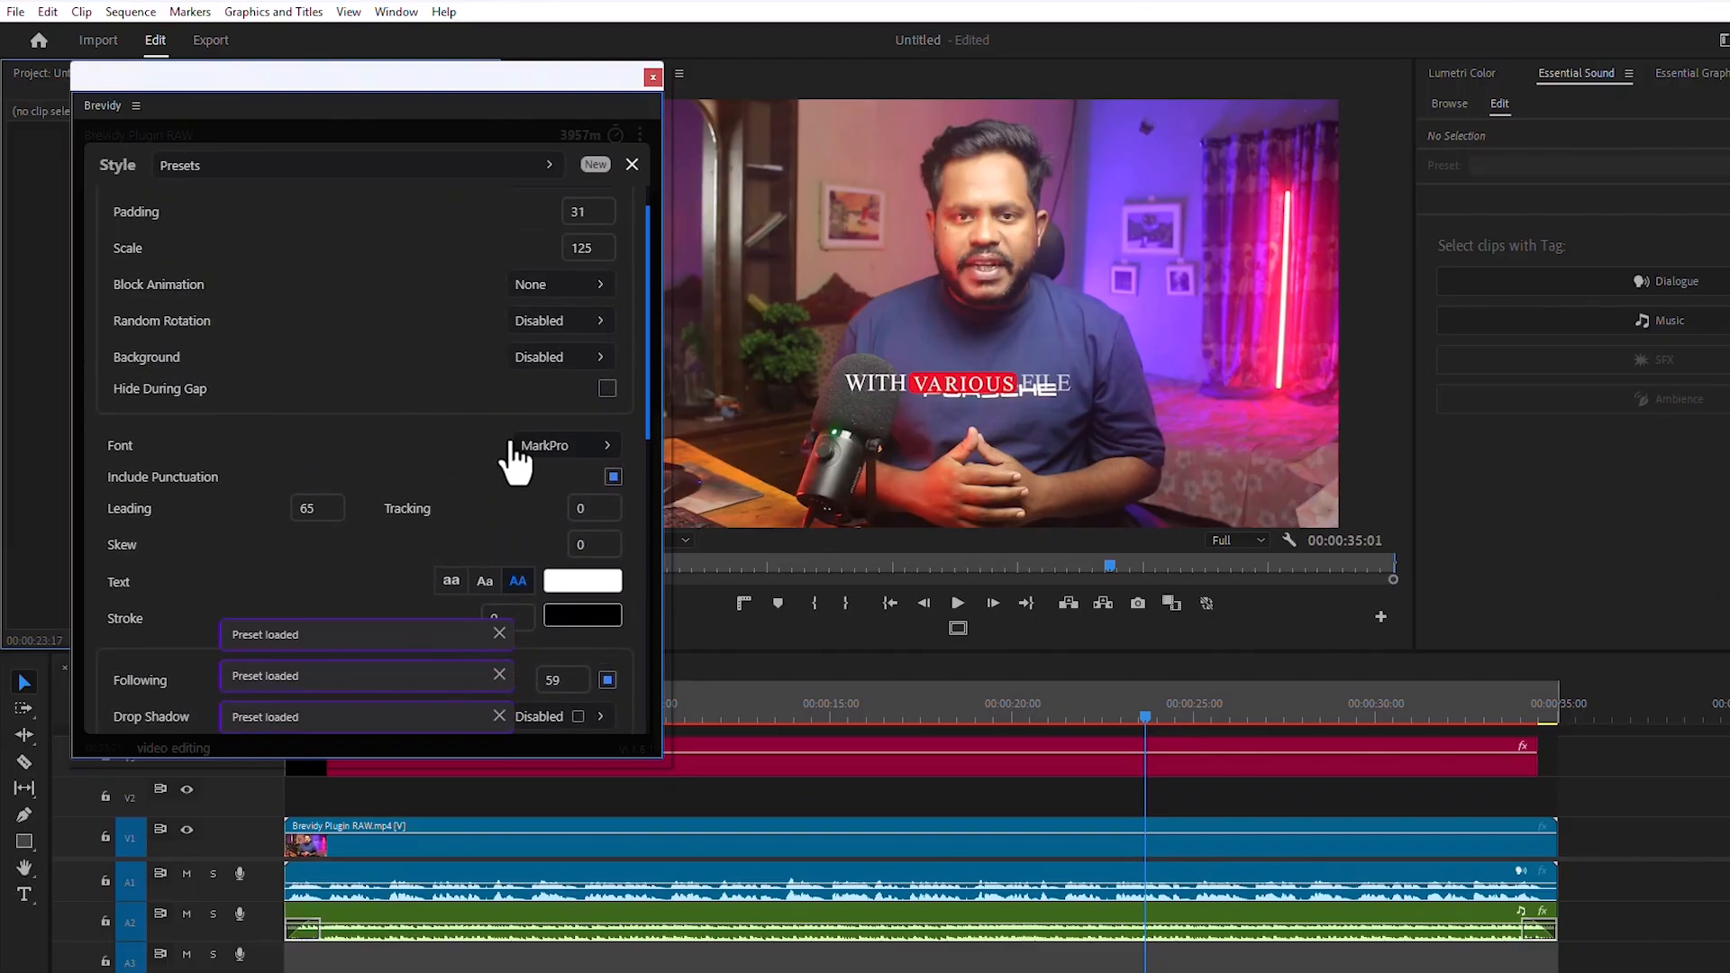
pyautogui.scroll(1, 514, 459)
pyautogui.click(541, 492)
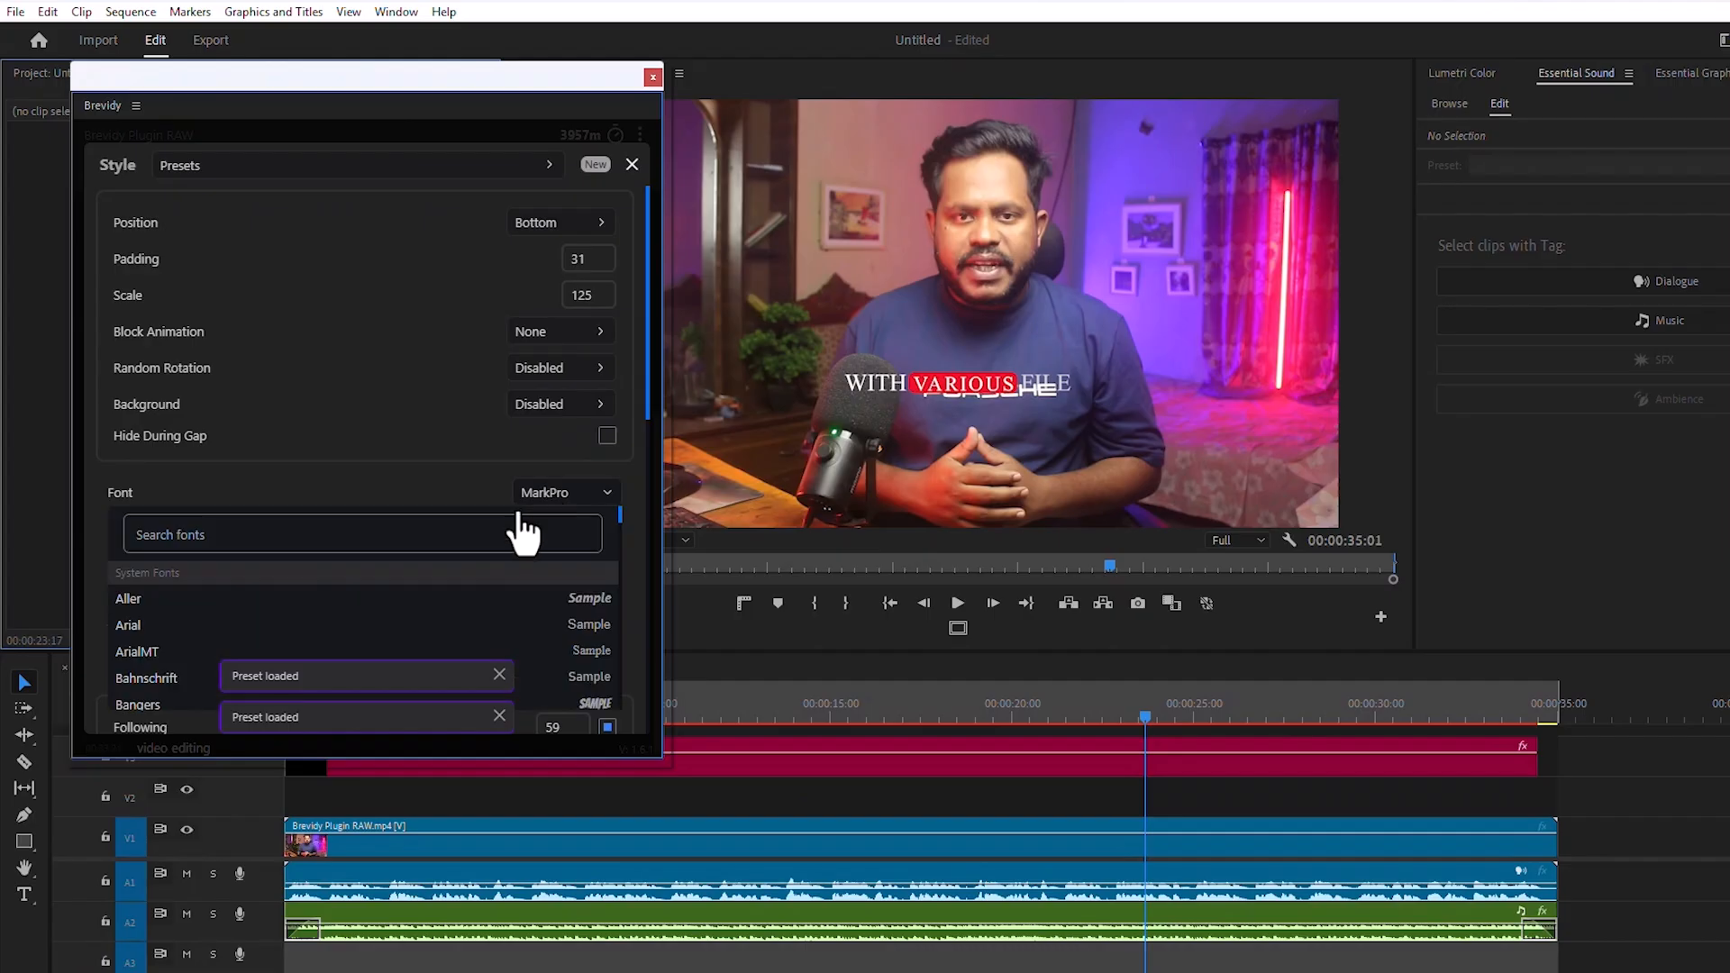
pyautogui.scroll(-10, 406, 568)
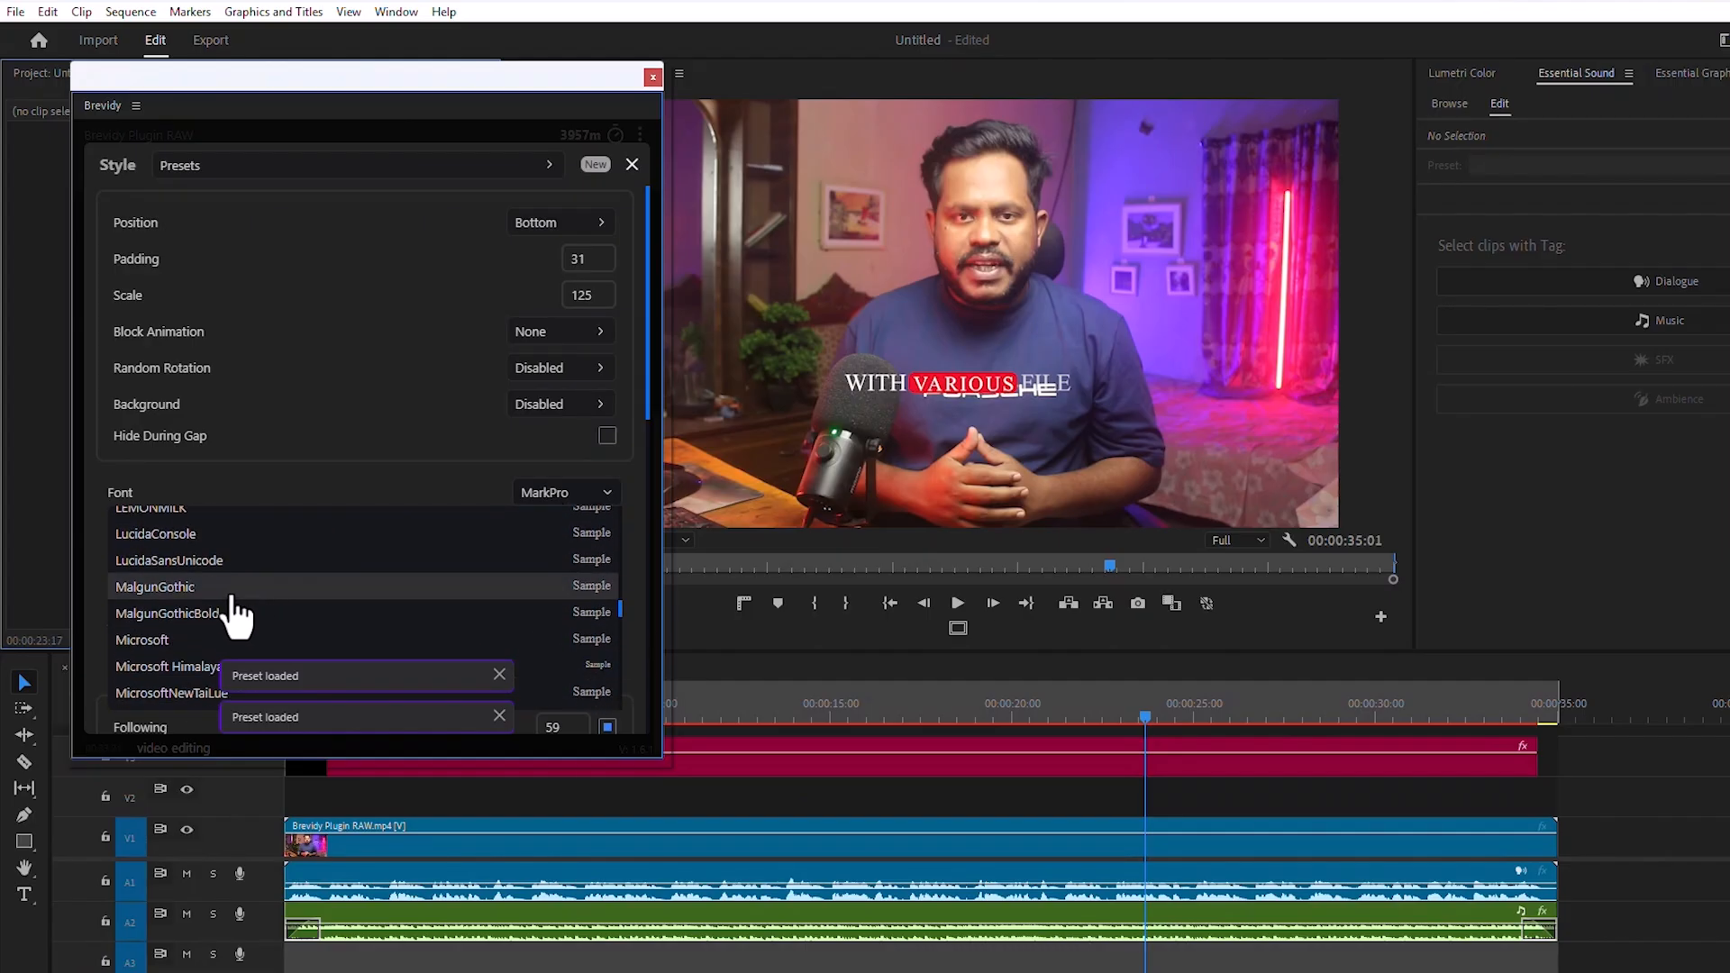
pyautogui.scroll(-3, 232, 602)
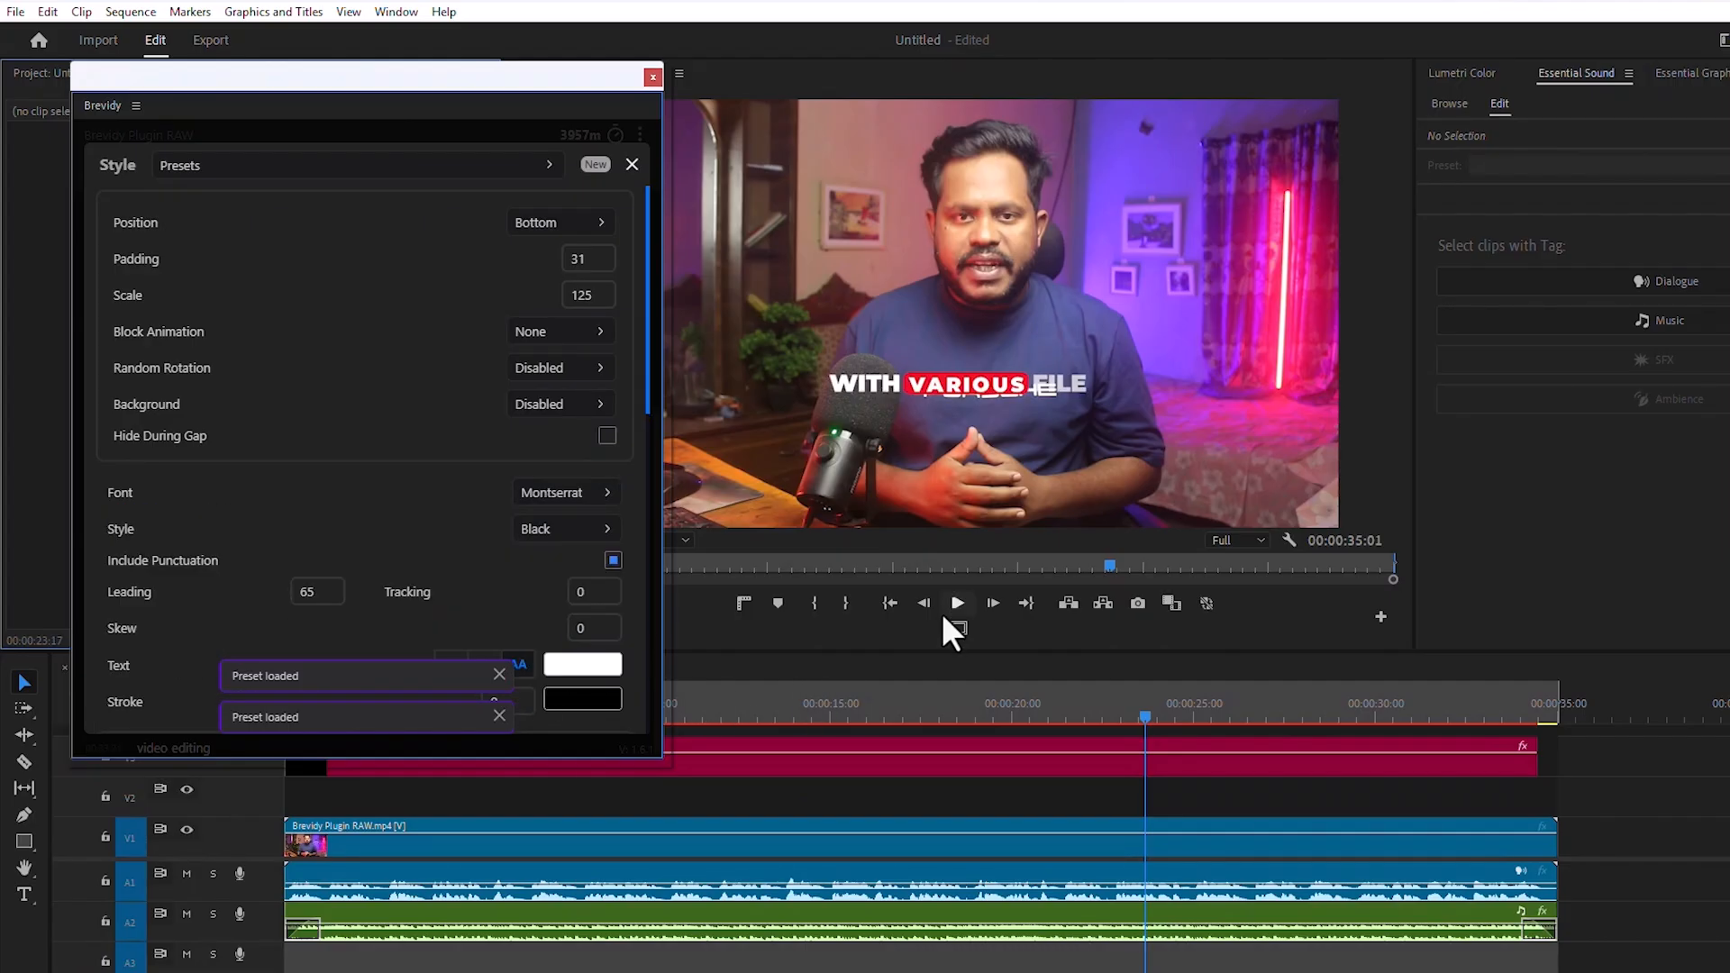
pyautogui.click(956, 606)
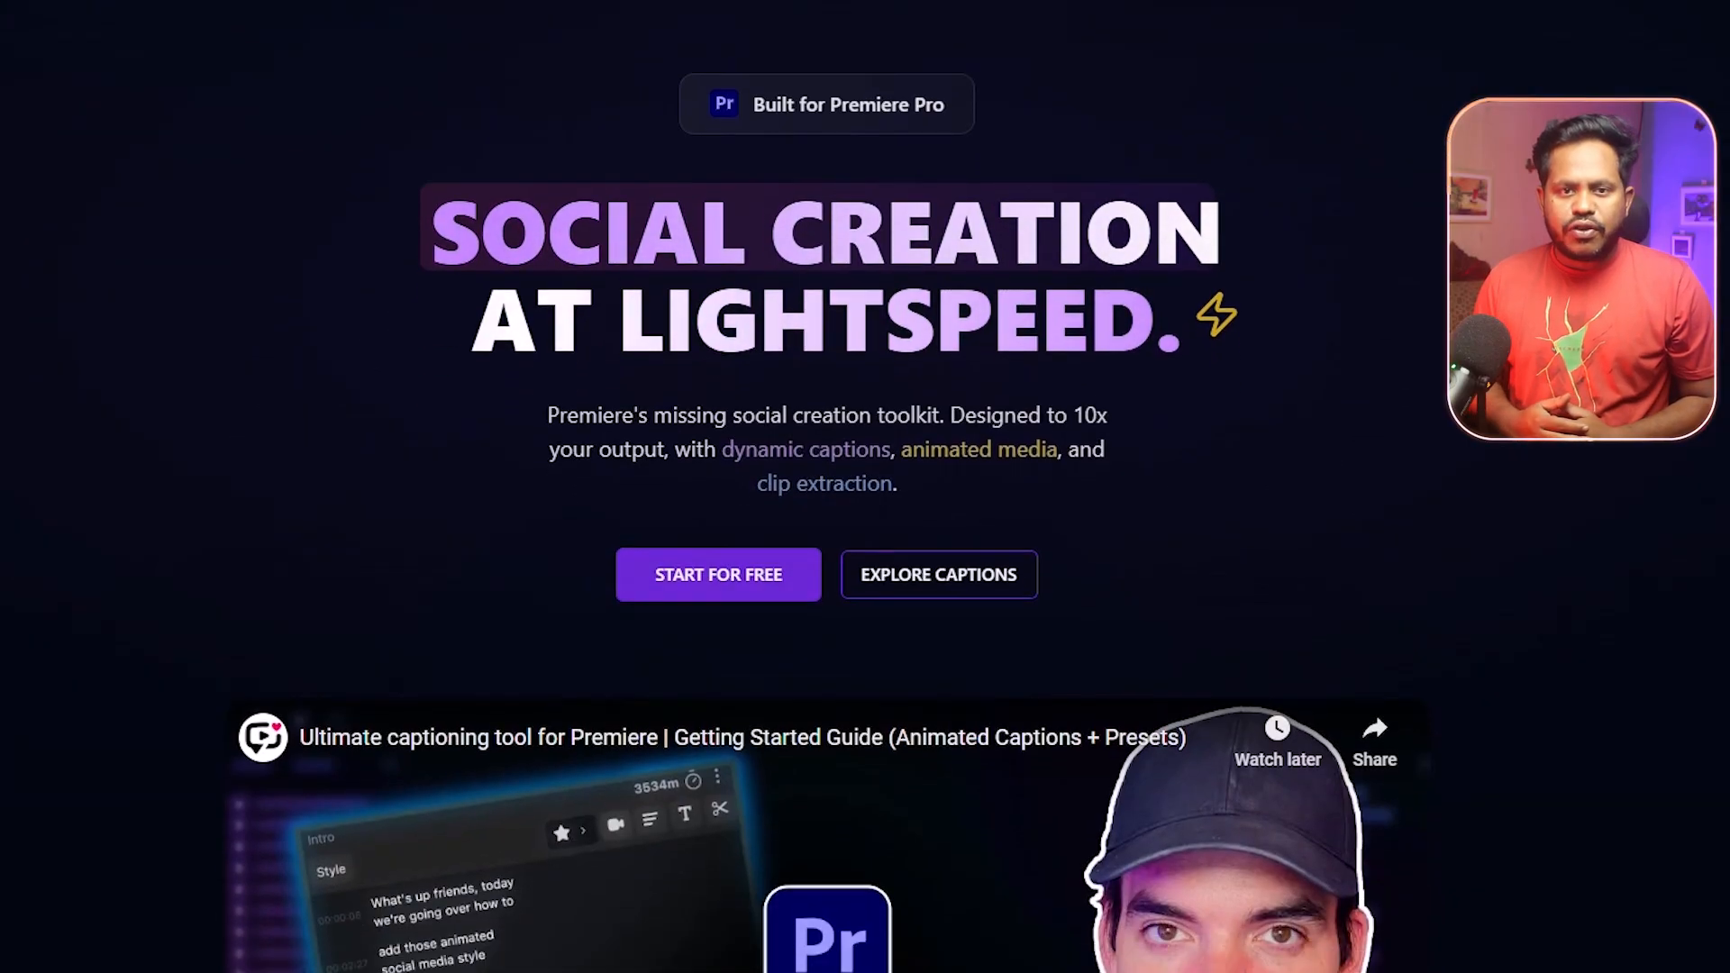
# Review the caption and stock media features and the pricing plans on the Brevidy website
pyautogui.scroll(-5, 829, 486)
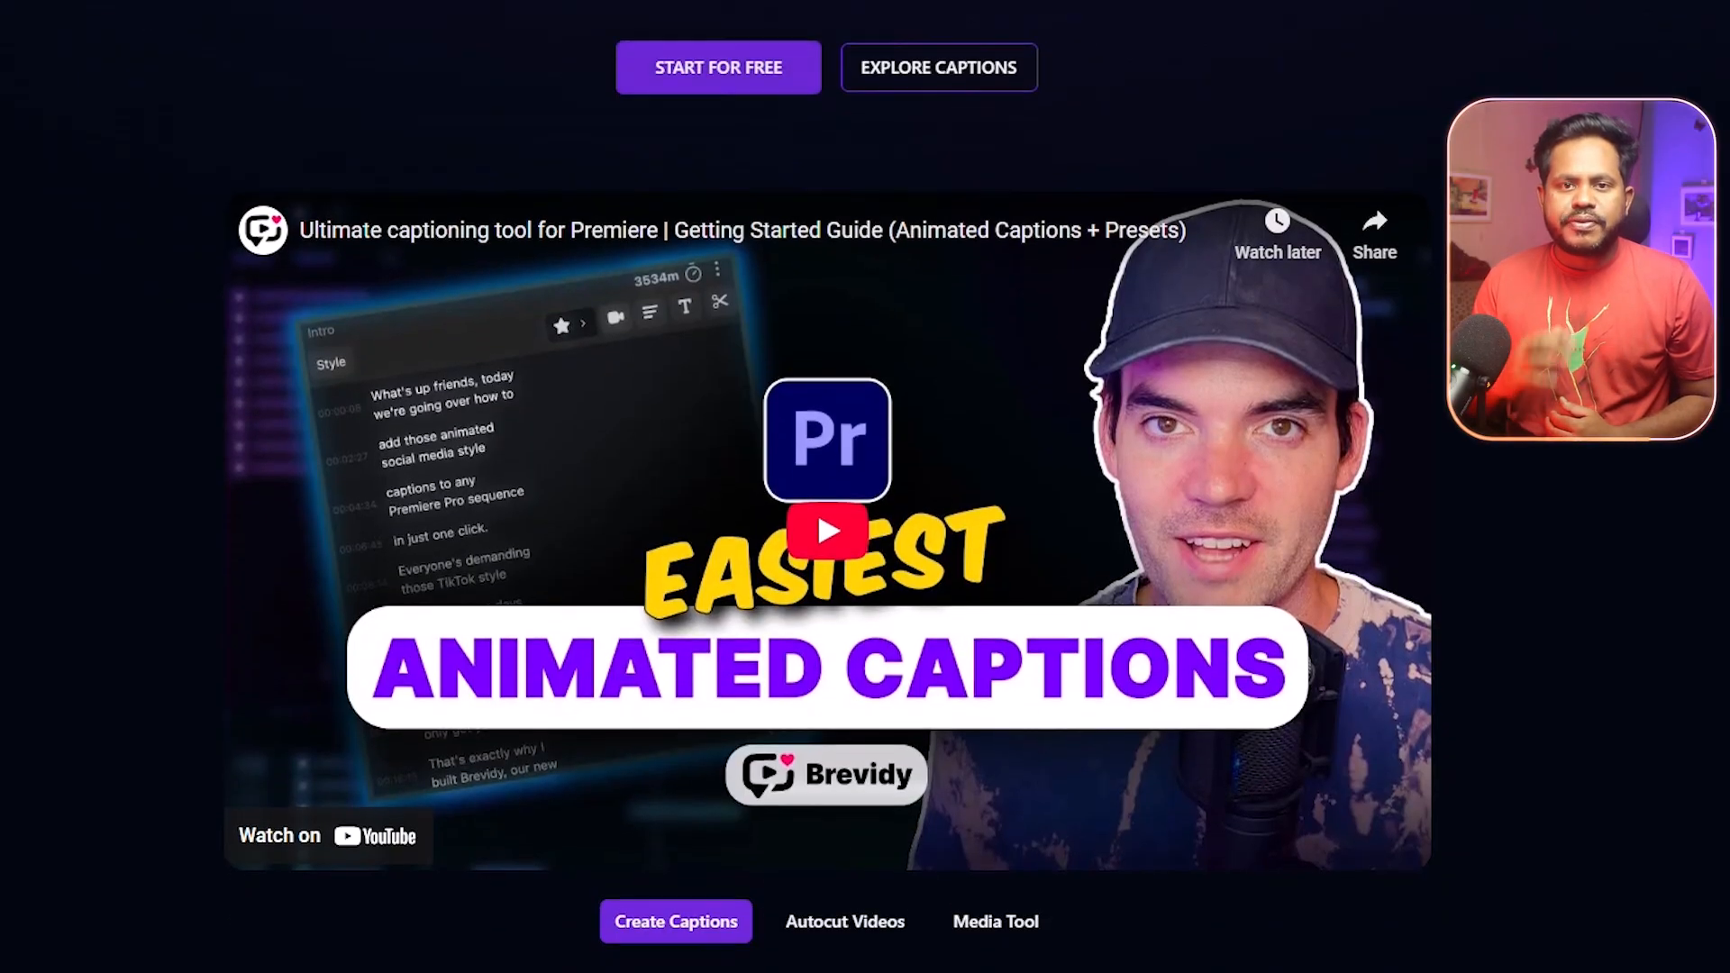
pyautogui.scroll(-8, 829, 487)
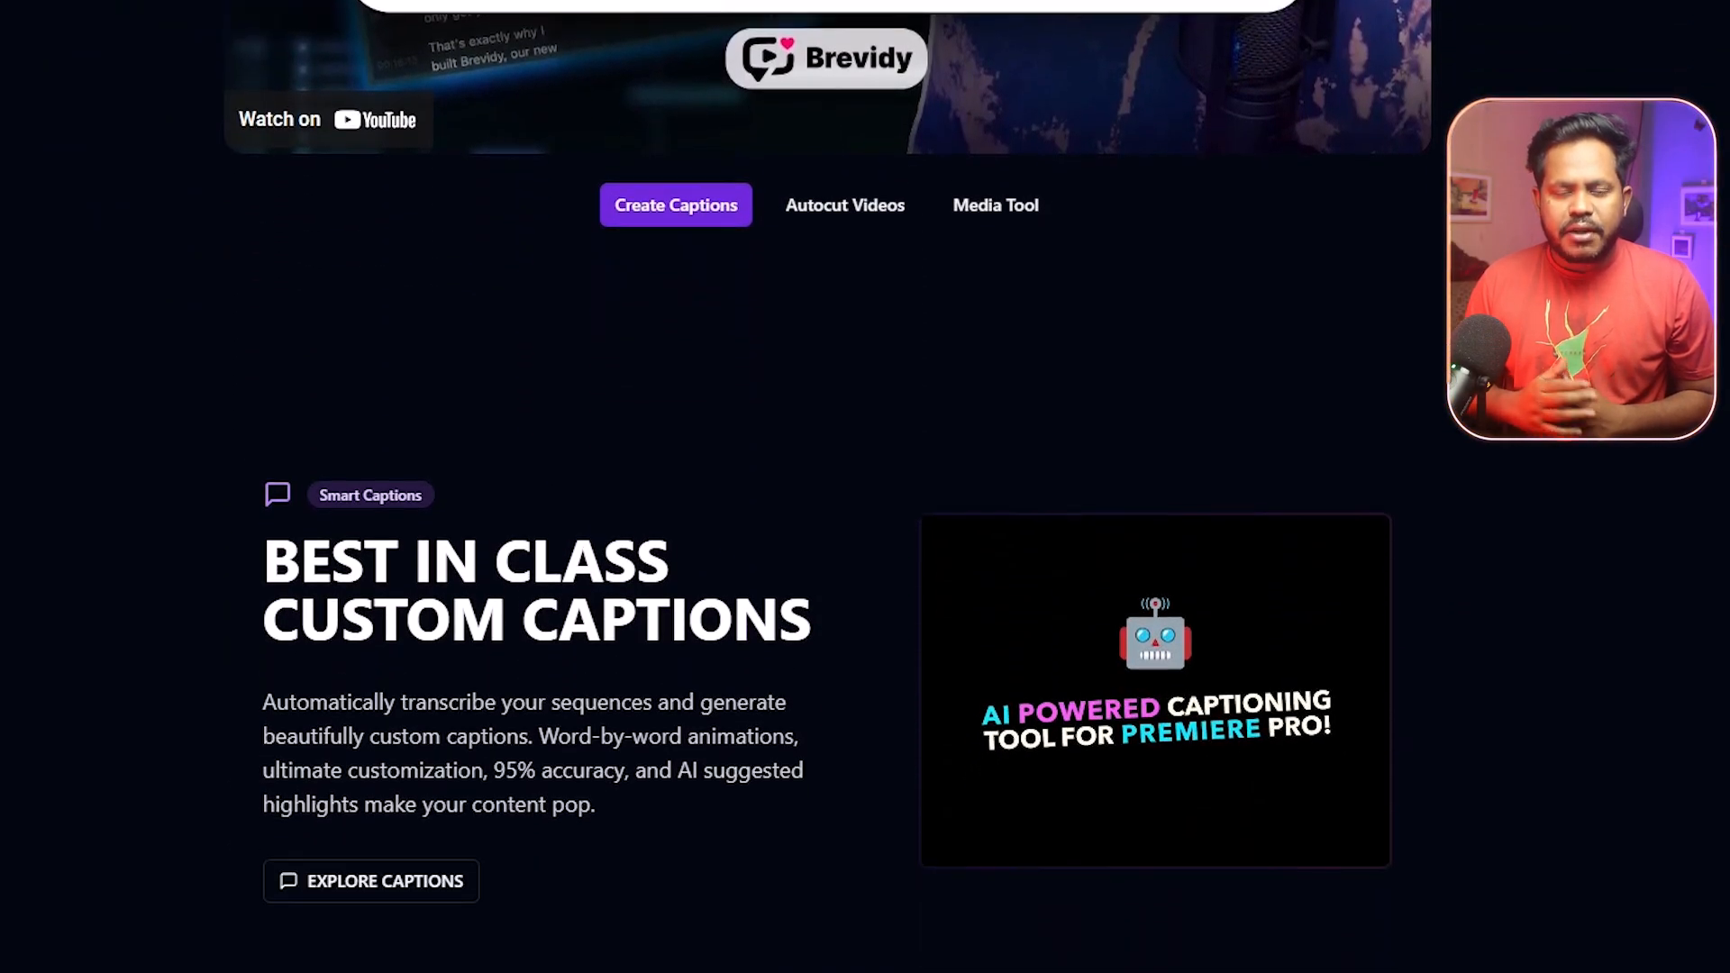
pyautogui.scroll(-10, 830, 487)
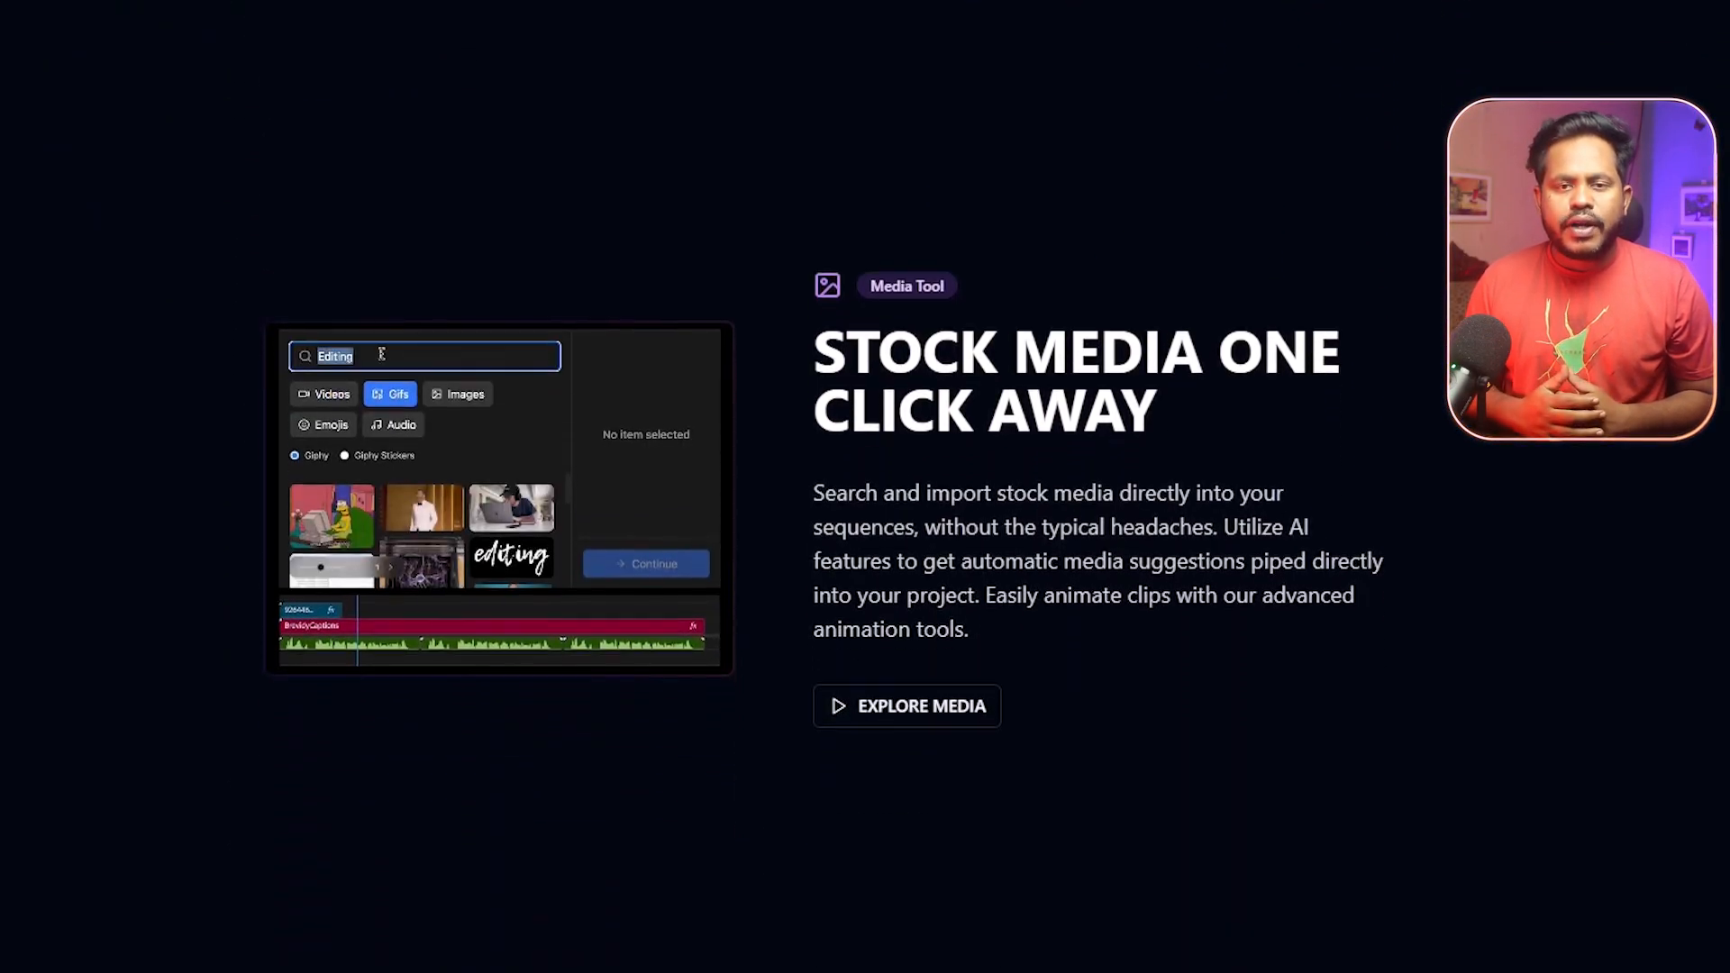
pyautogui.scroll(-3, 829, 487)
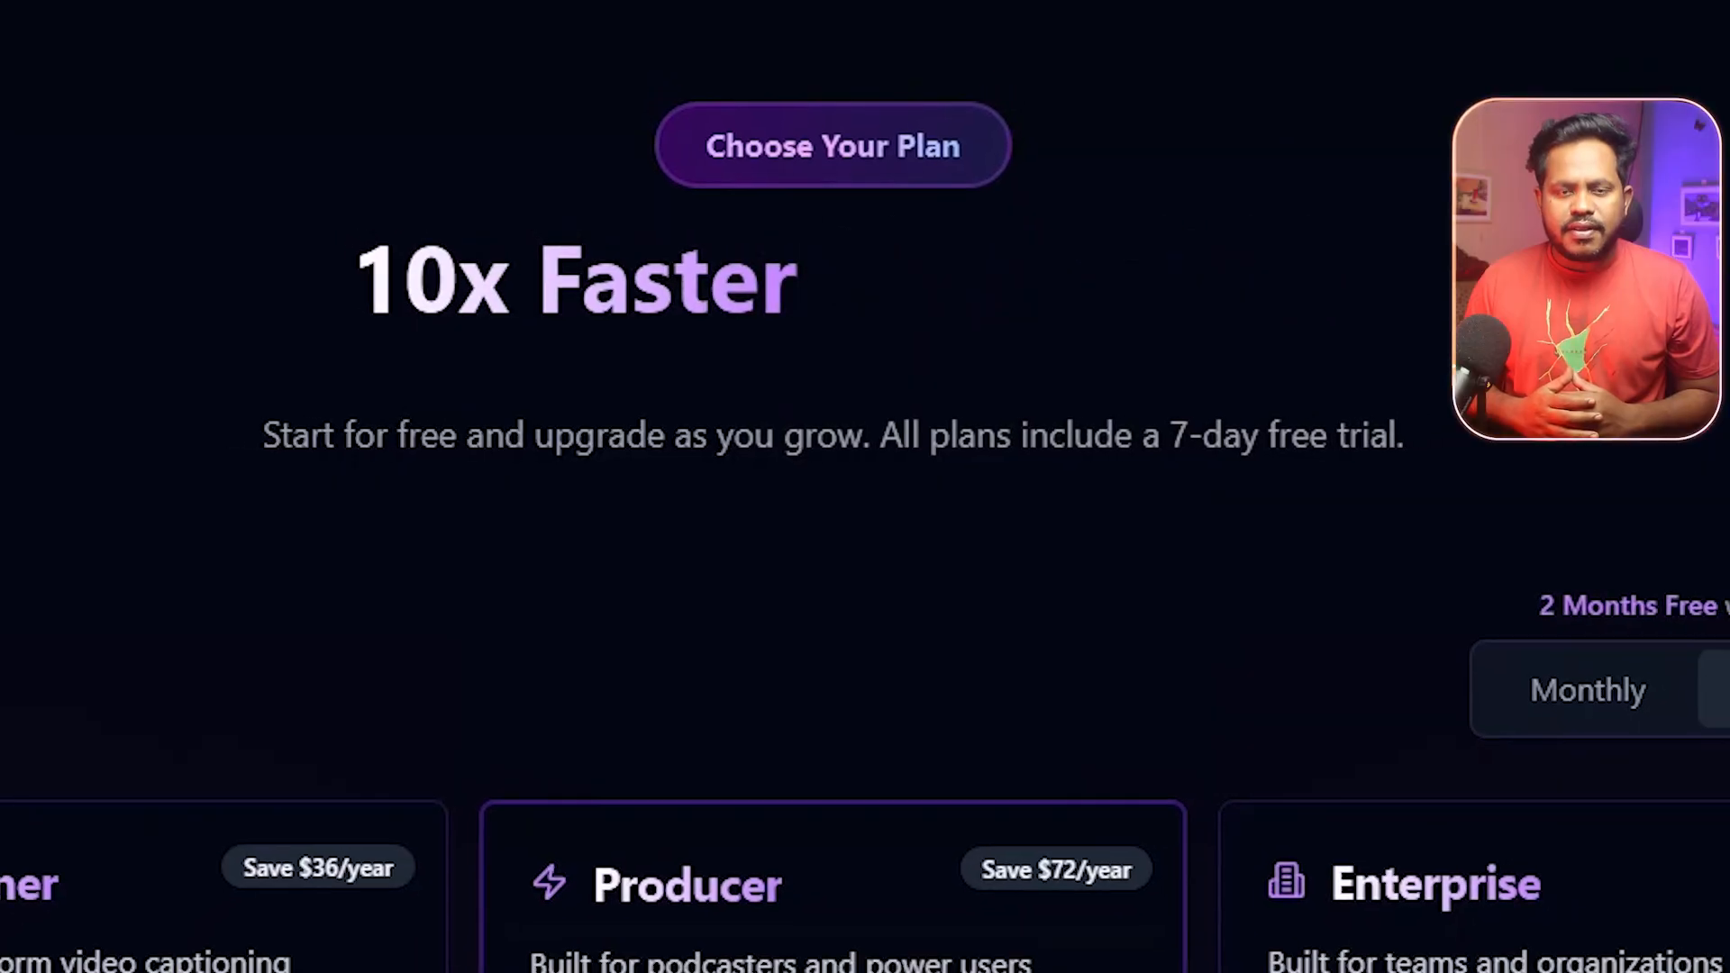
pyautogui.scroll(-1, 832, 487)
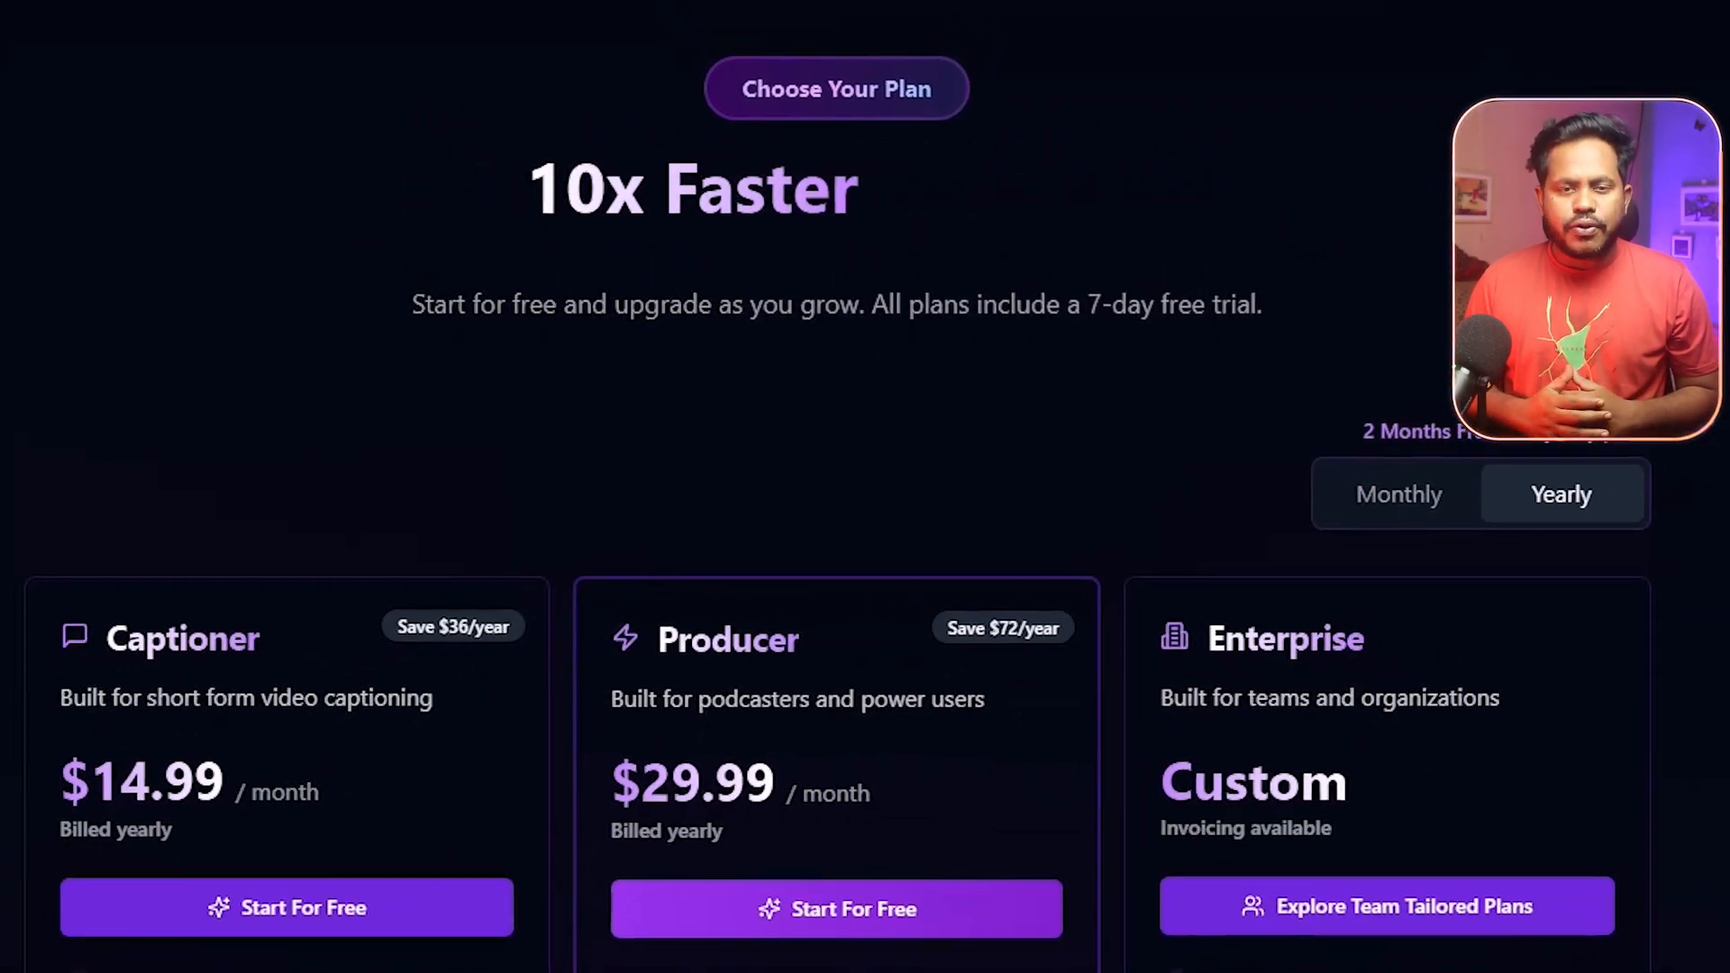